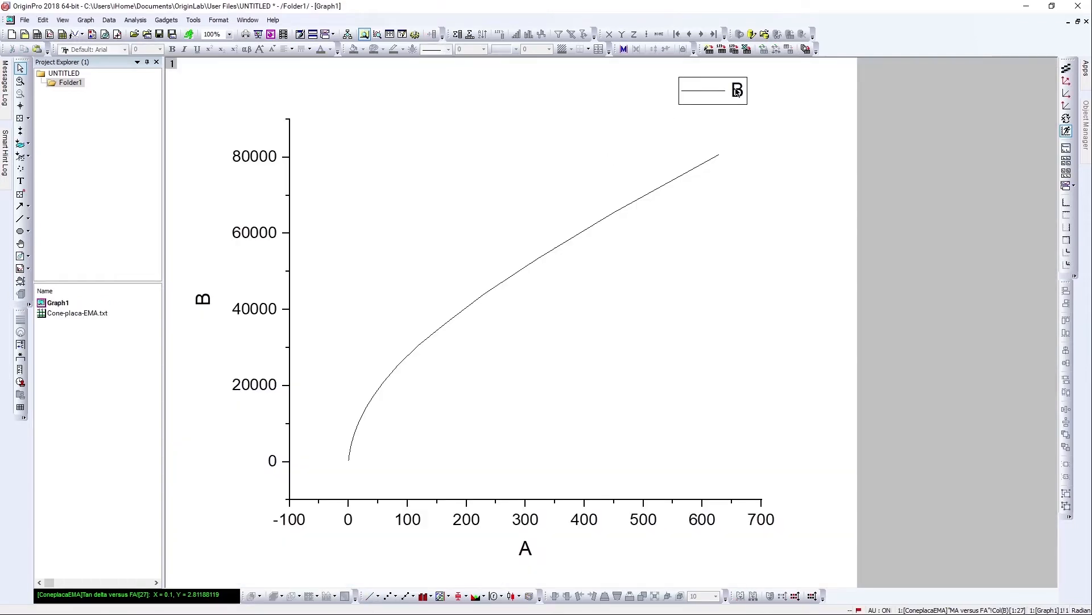
# Delete the graph's legend.
pyautogui.click(735, 93)
pyautogui.press('Delete')
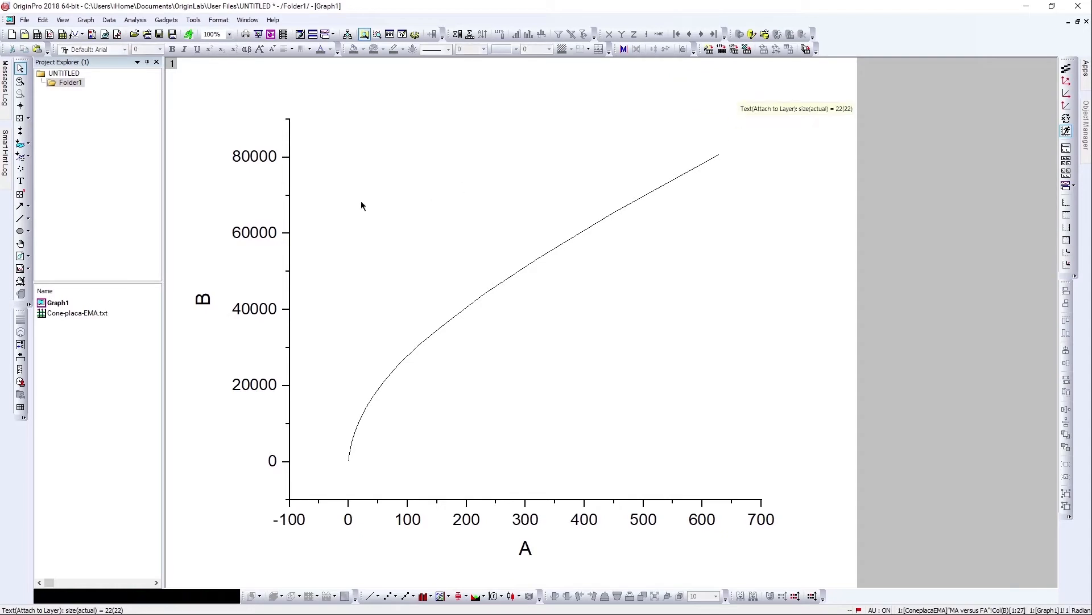
# Set both the vertical and horizontal axis scales to Log10 and apply.
pyautogui.click(267, 163)
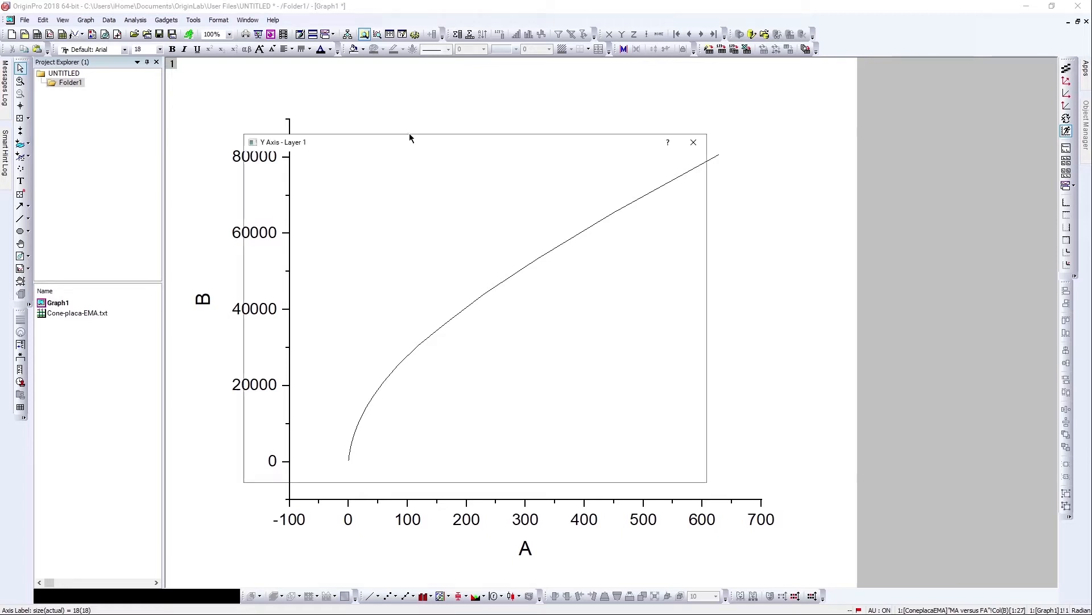
pyautogui.click(329, 159)
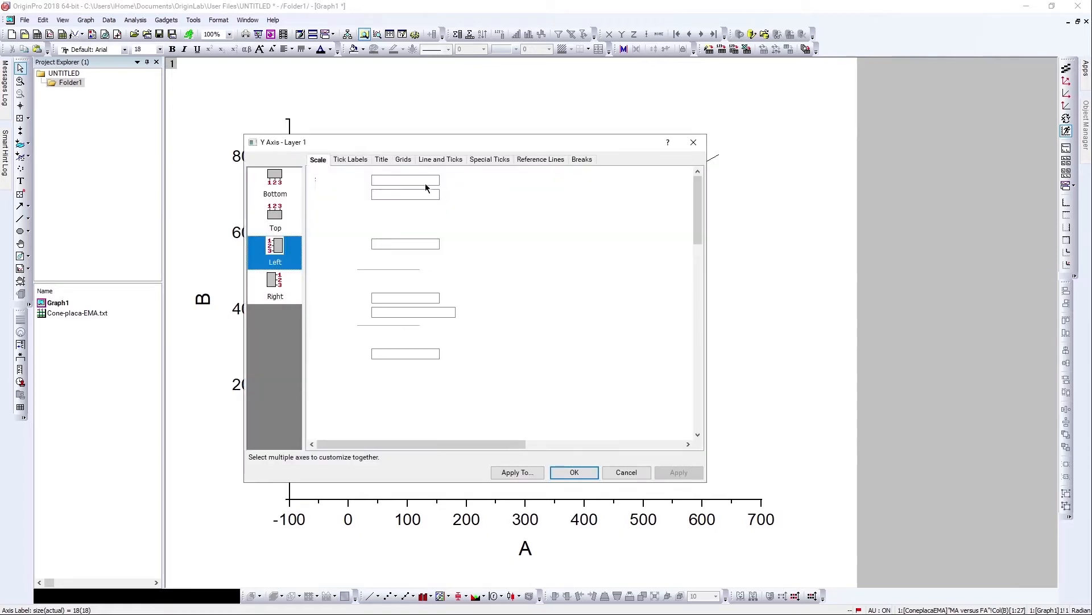
pyautogui.click(446, 214)
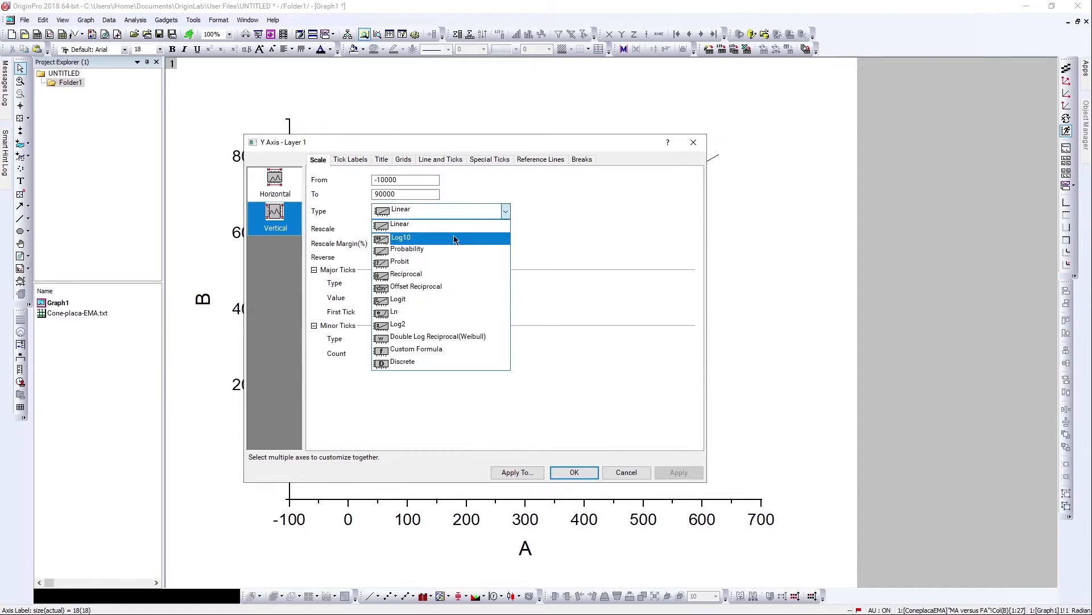
pyautogui.click(410, 236)
pyautogui.click(278, 192)
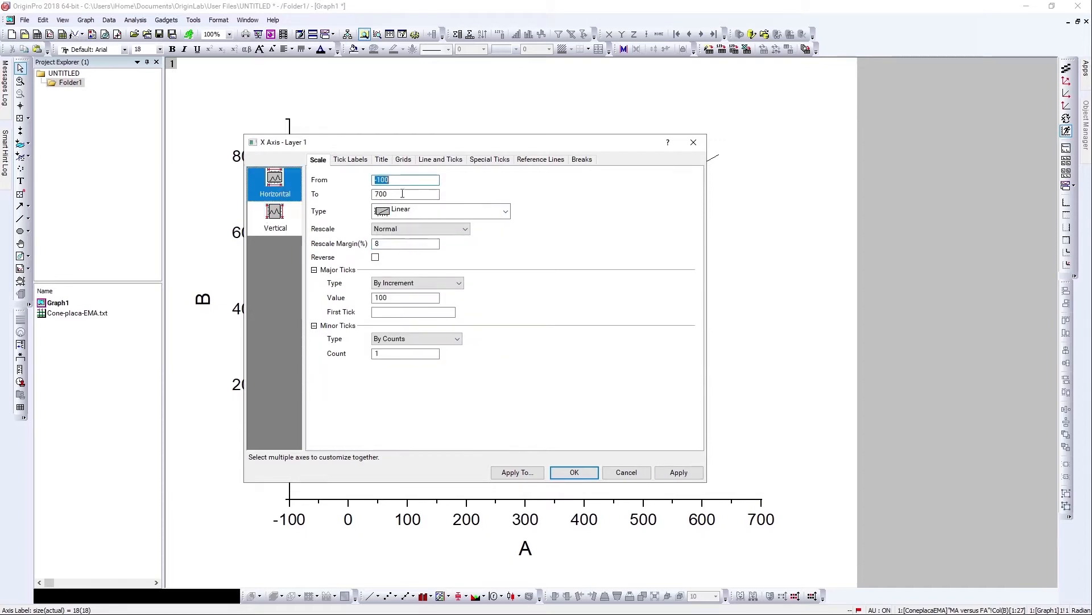
pyautogui.click(434, 212)
pyautogui.click(446, 235)
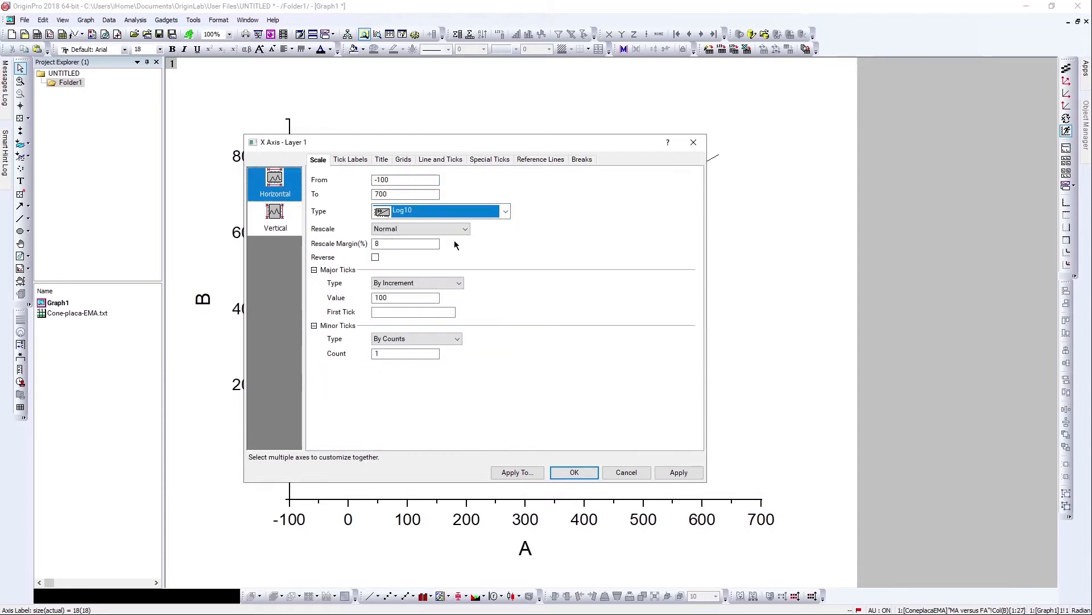
pyautogui.click(679, 473)
pyautogui.click(575, 474)
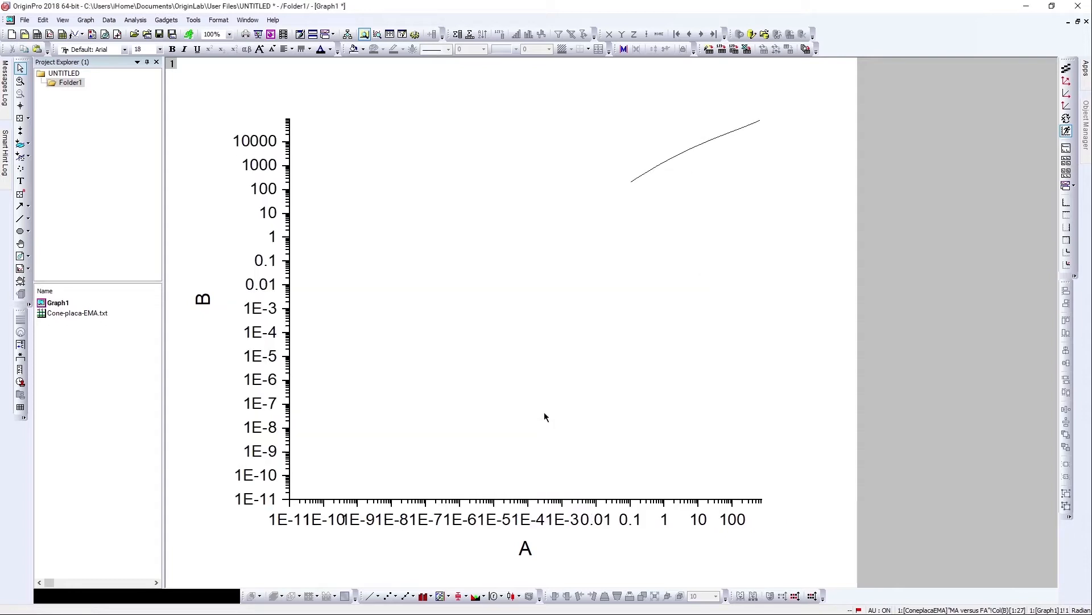
# Change the line plot to a scatter plot and rescale the axes to fit the data.
pyautogui.click(387, 597)
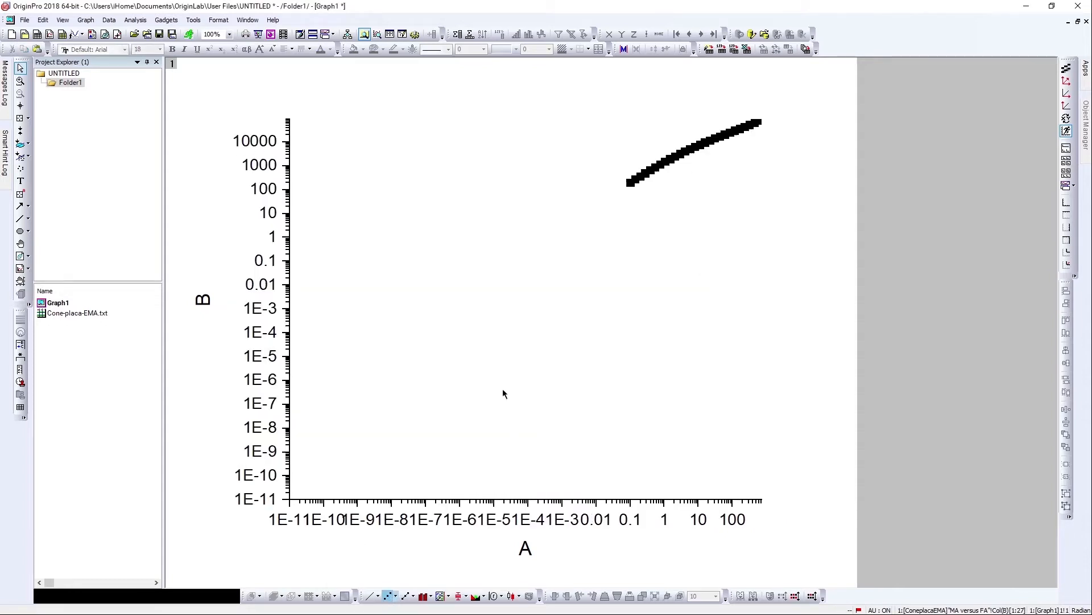
pyautogui.click(1067, 81)
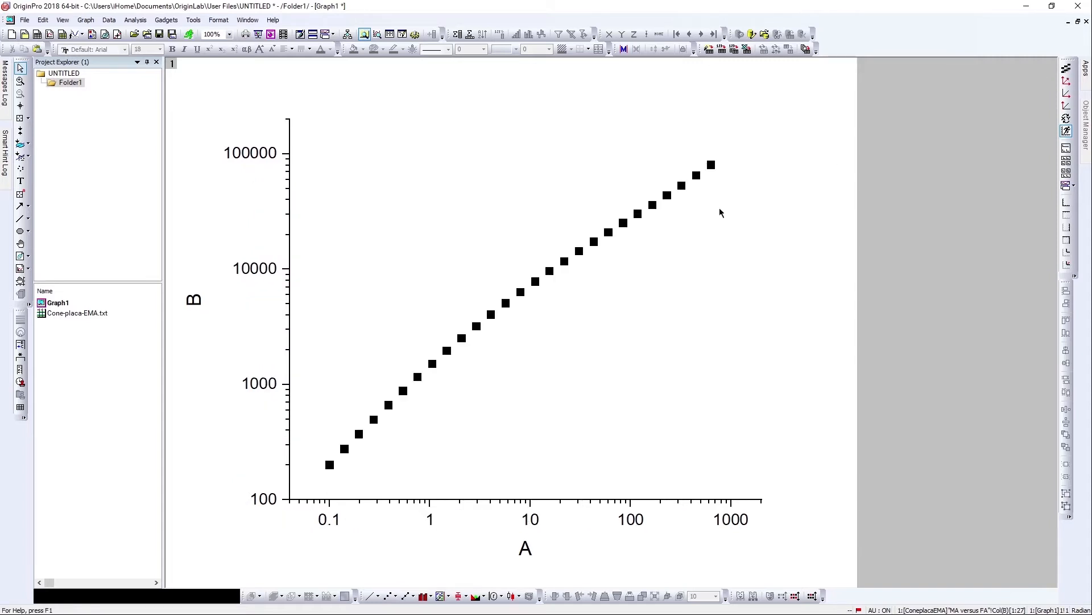
# Draw an ellipse around the two lowest data points.
pyautogui.moveTo(477, 329)
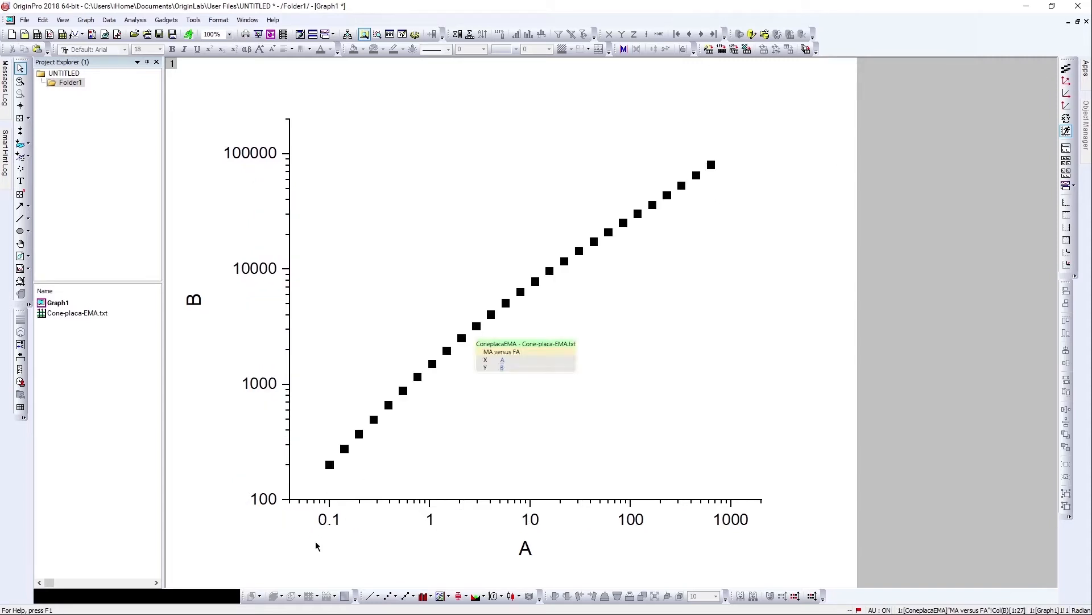
pyautogui.click(20, 231)
pyautogui.moveTo(307, 436); pyautogui.dragTo(361, 482)
pyautogui.click(356, 460)
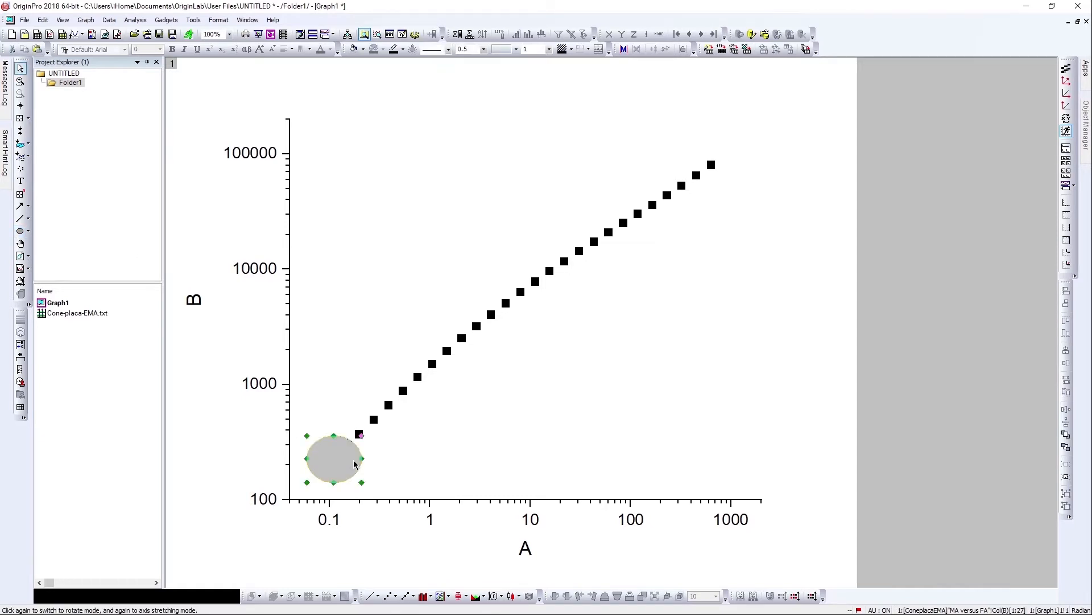
# Set the ellipse's fill color to None in its object properties.
pyautogui.rightClick(355, 461)
pyautogui.click(397, 423)
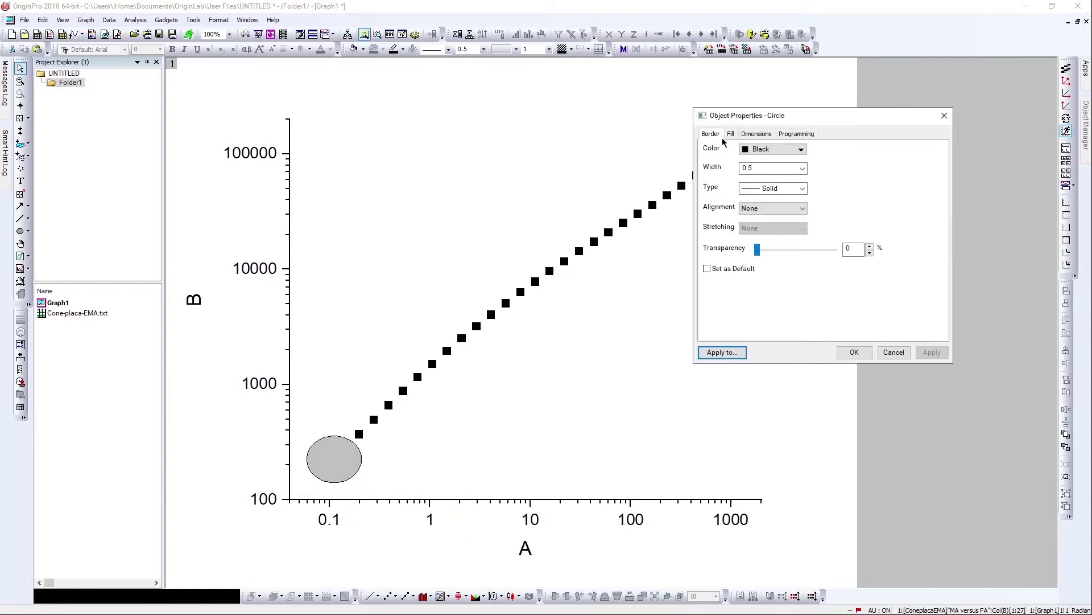
pyautogui.click(731, 134)
pyautogui.click(774, 149)
pyautogui.click(793, 166)
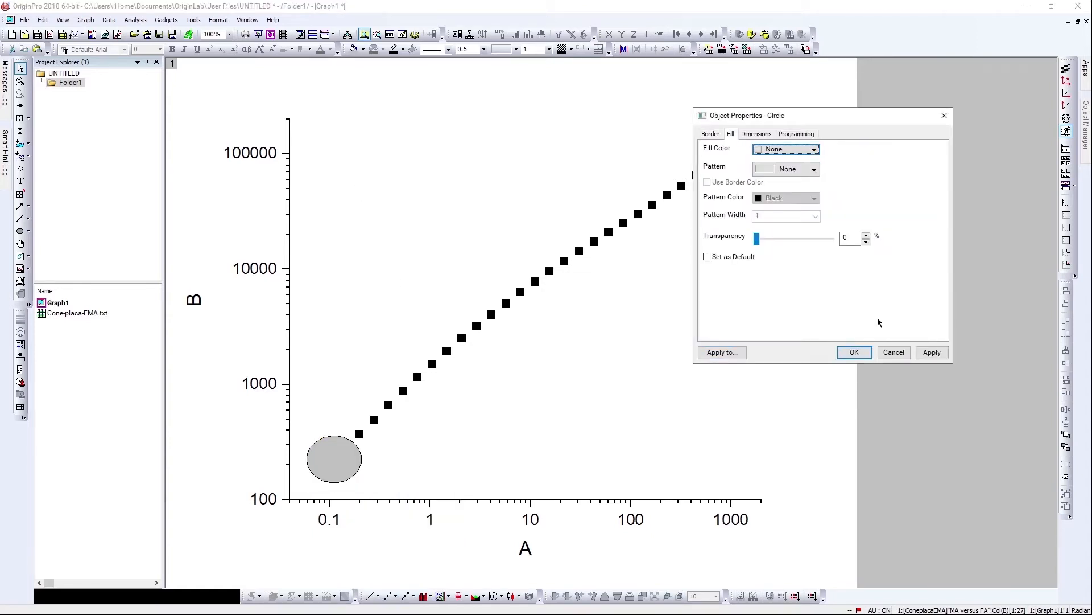
pyautogui.click(932, 353)
pyautogui.click(855, 352)
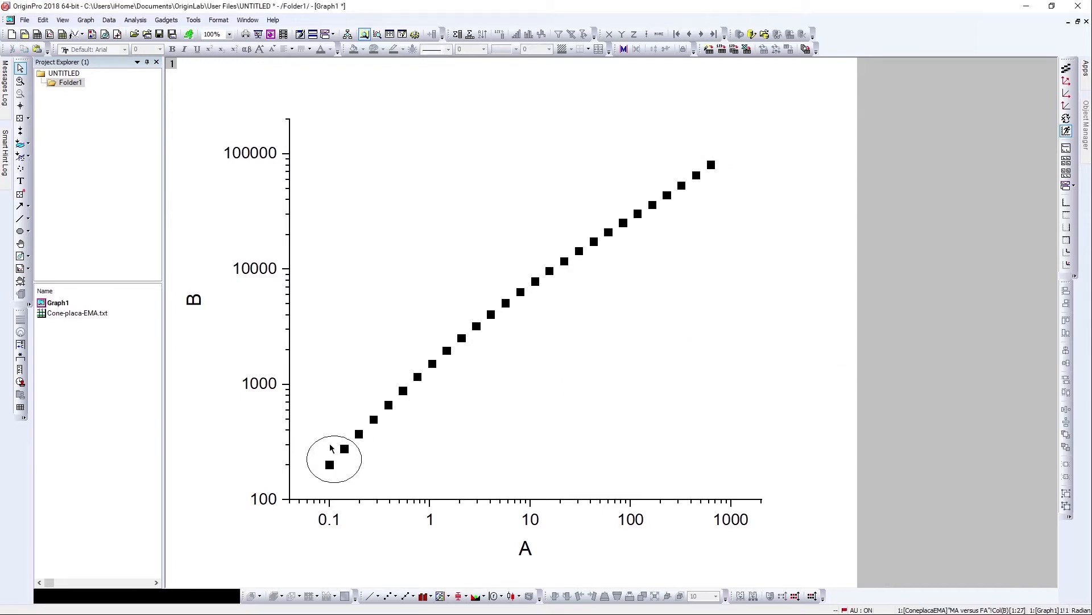
# Delete the ellipse.
pyautogui.click(333, 437)
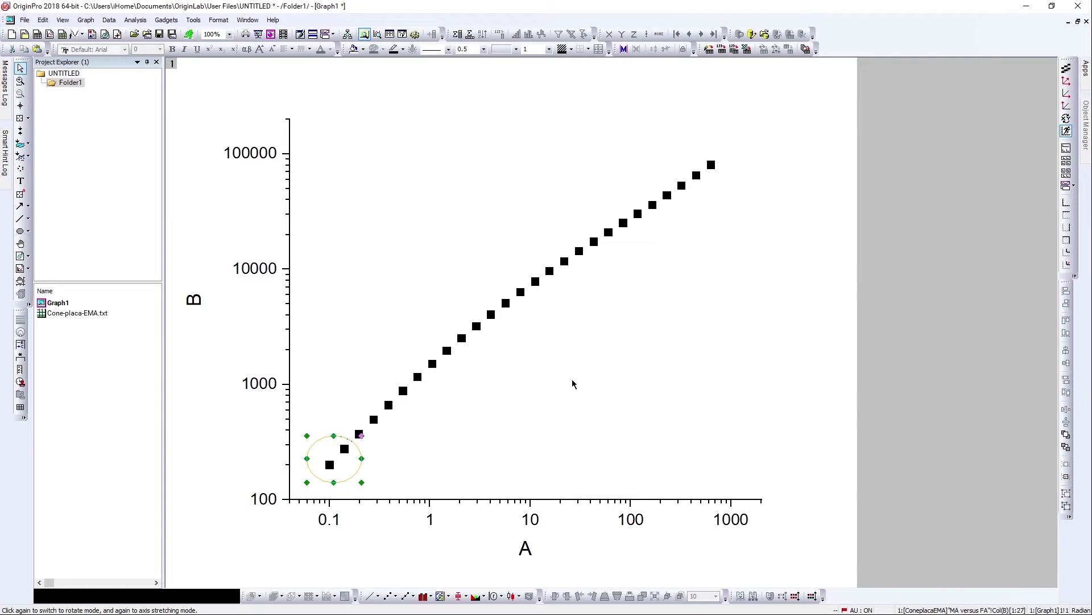
pyautogui.press('Delete')
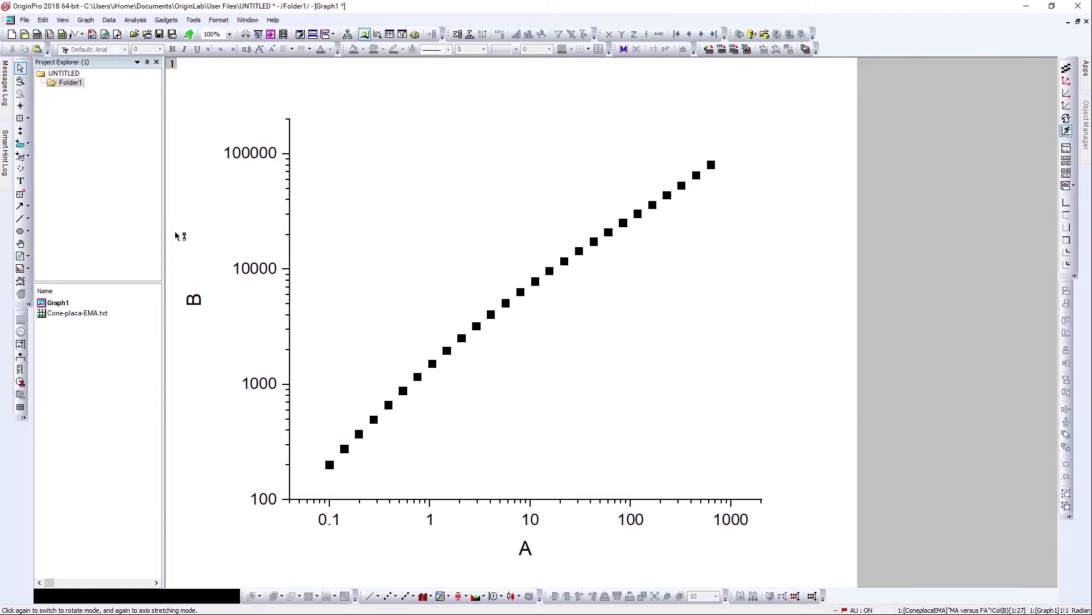
# Read the values of the two lowest data points with the Data Reader.
pyautogui.click(20, 118)
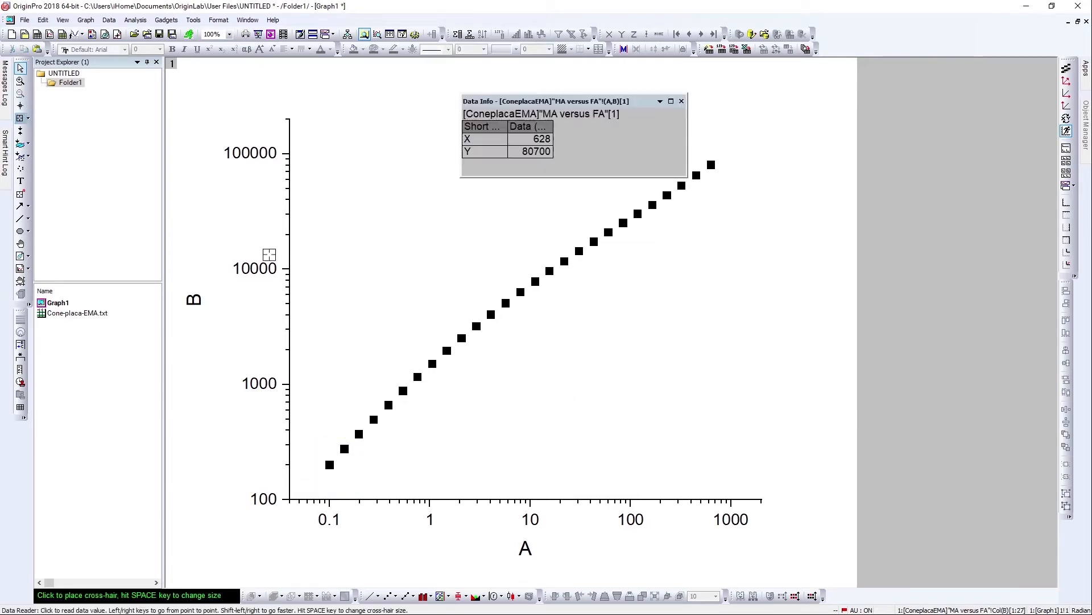
pyautogui.click(329, 464)
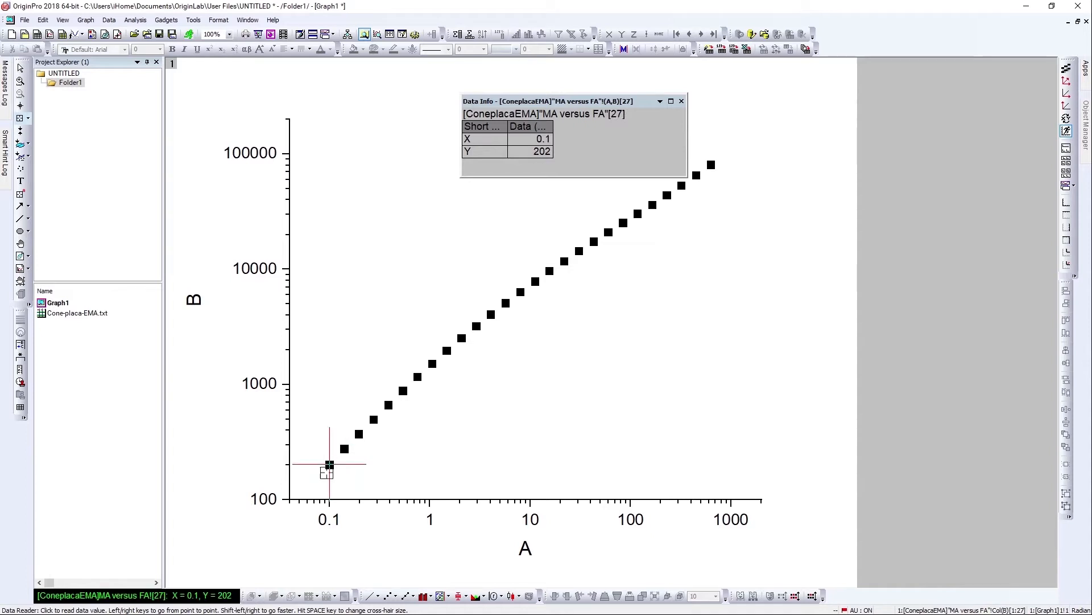
pyautogui.click(344, 448)
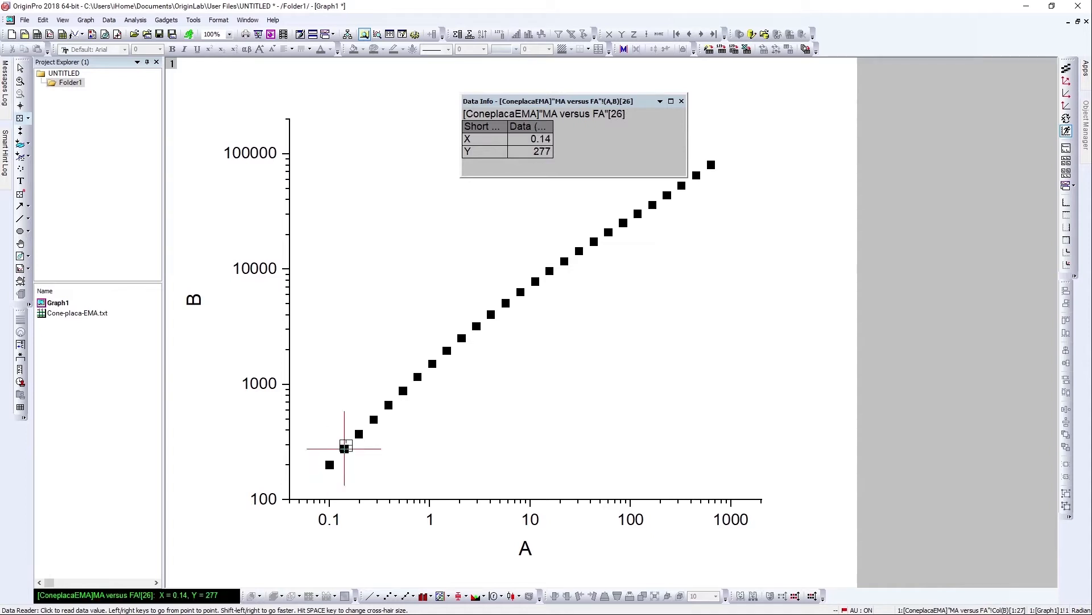
pyautogui.click(681, 101)
pyautogui.click(23, 69)
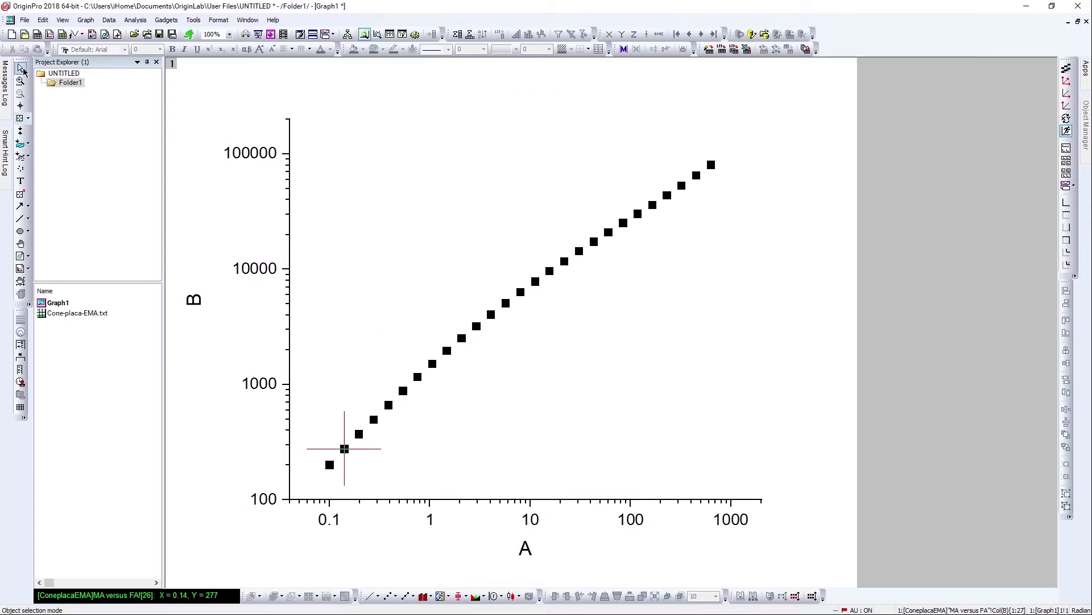
# Limit the data plot's range to rows 26 to 27.
pyautogui.click(348, 449)
pyautogui.rightClick(348, 448)
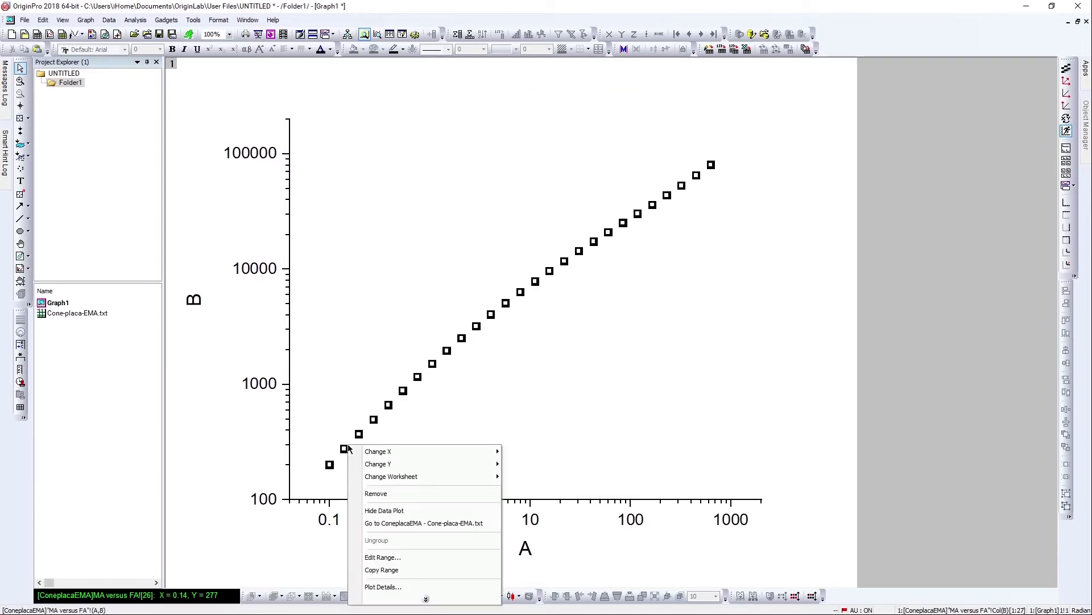
pyautogui.click(452, 557)
pyautogui.click(539, 316)
pyautogui.click(503, 317)
pyautogui.write('26')
pyautogui.click(618, 296)
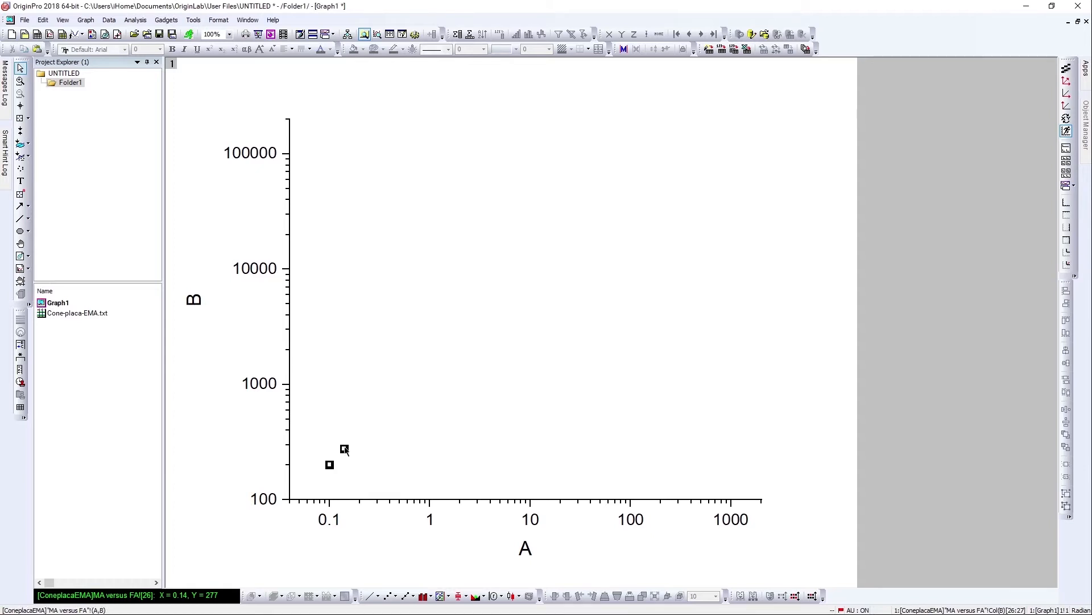
# Run a linear fit on the plotted points and switch to the report sheet.
pyautogui.click(162, 21)
pyautogui.click(137, 22)
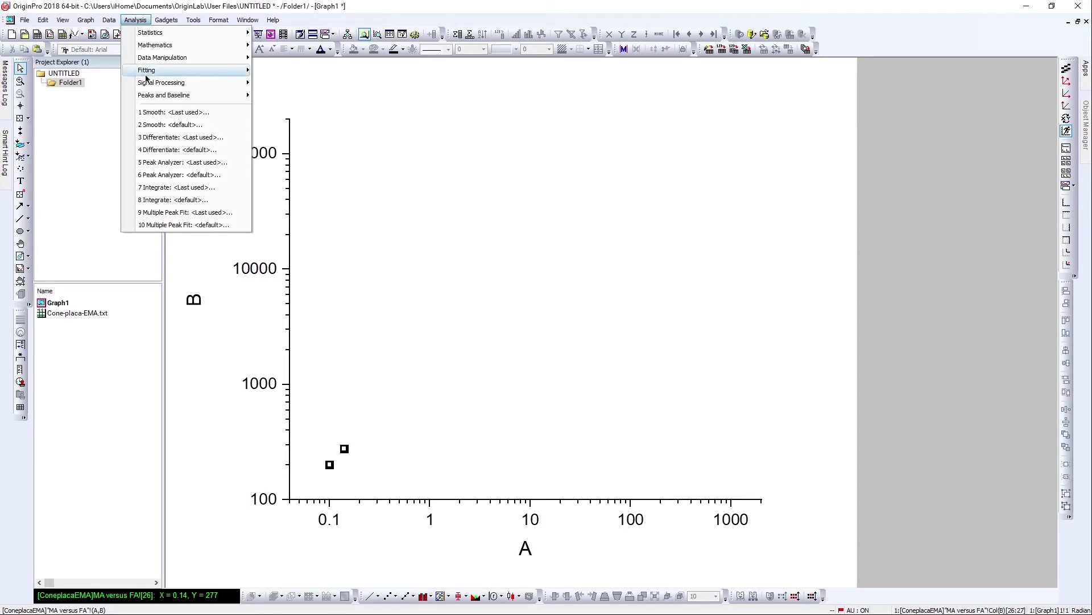
pyautogui.moveTo(145, 70)
pyautogui.moveTo(327, 70)
pyautogui.click(392, 87)
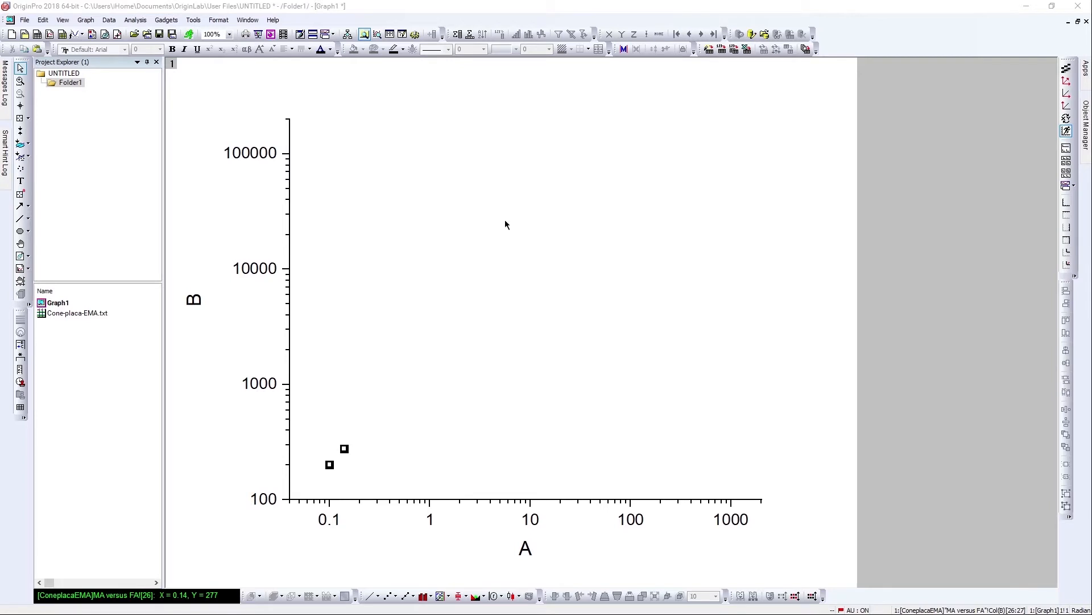
pyautogui.click(542, 200)
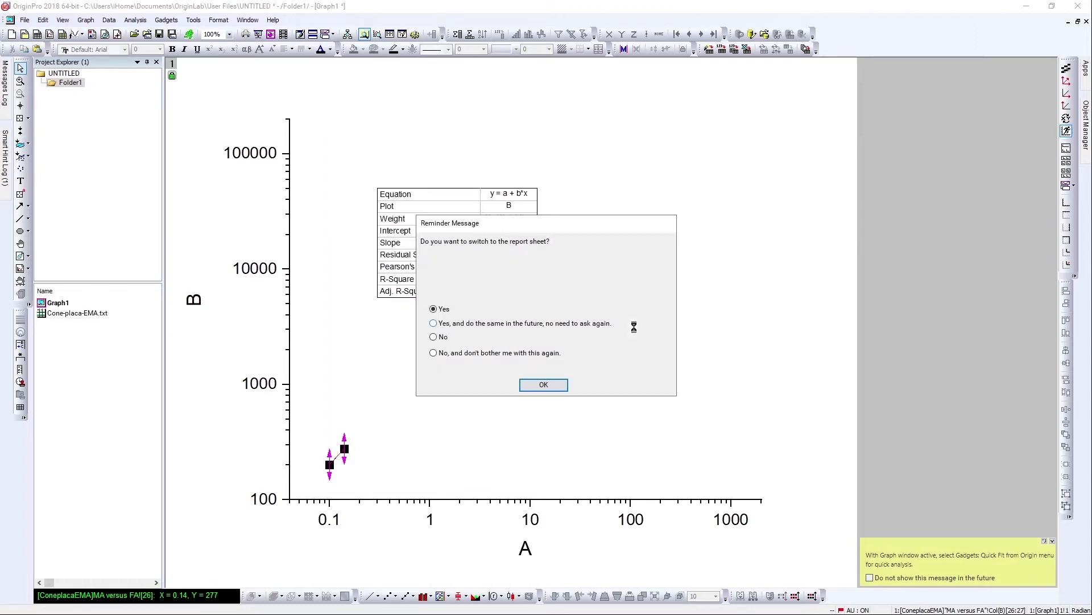
pyautogui.click(555, 385)
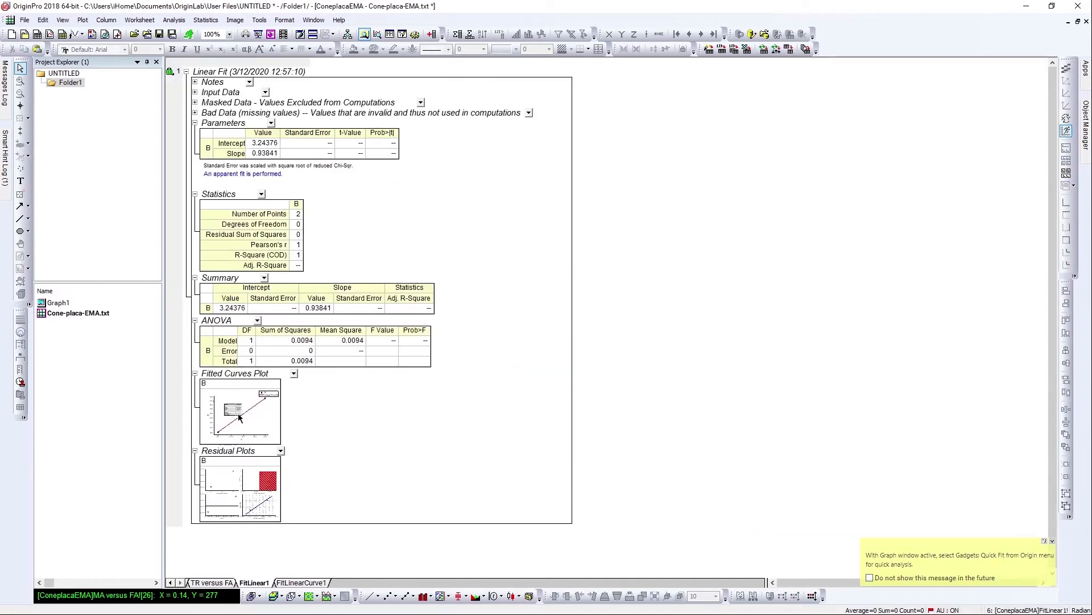
# Open the fitted curves plot and return to the data workbook.
pyautogui.click(259, 406)
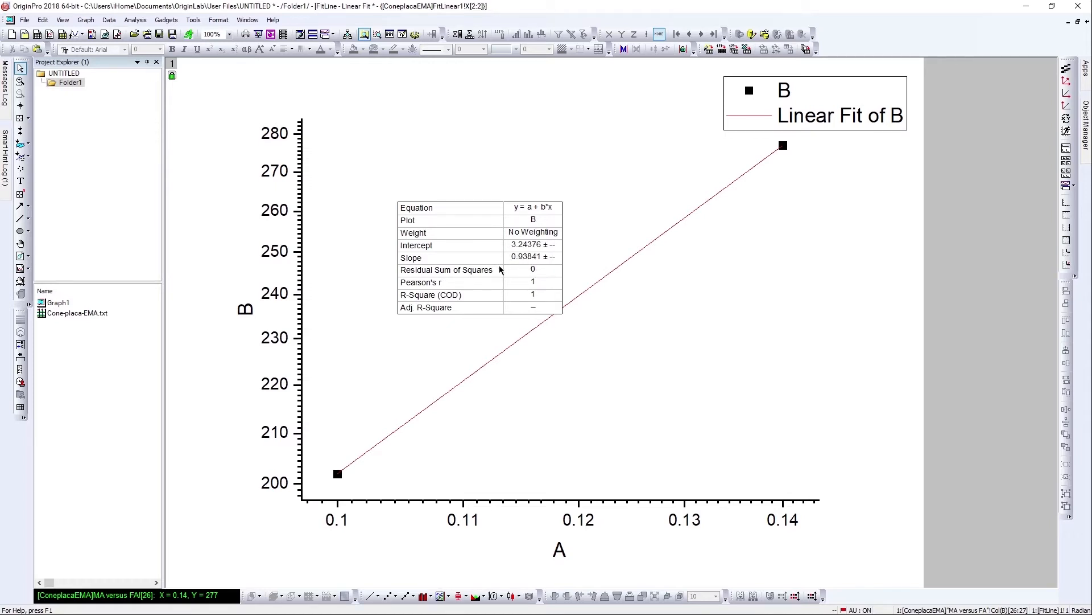
pyautogui.doubleClick(130, 316)
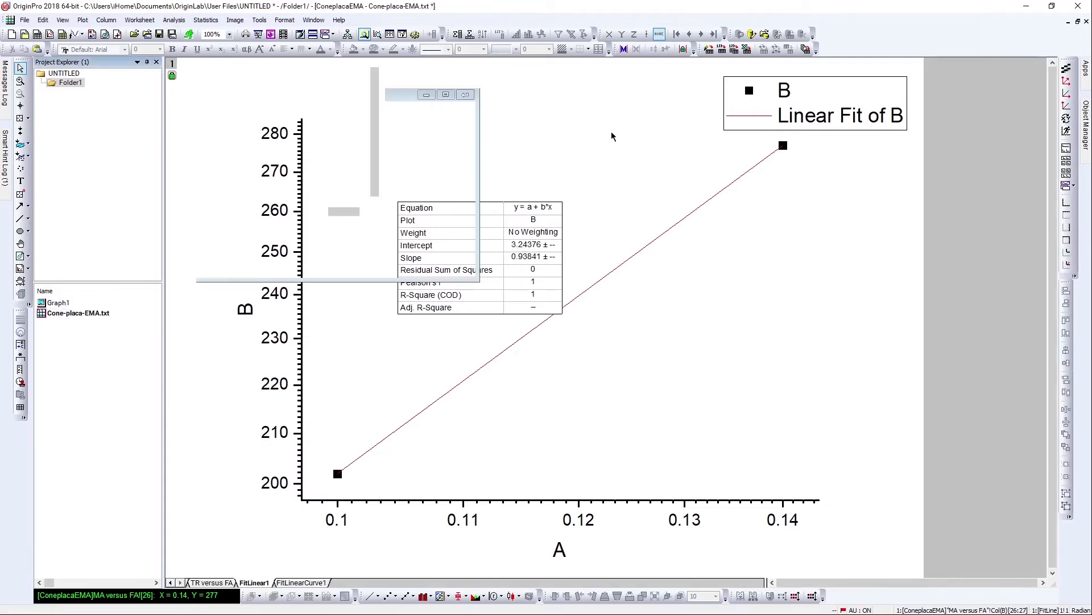
# Rename the FitLinear1 sheet as 1.
pyautogui.click(170, 582)
pyautogui.click(170, 582)
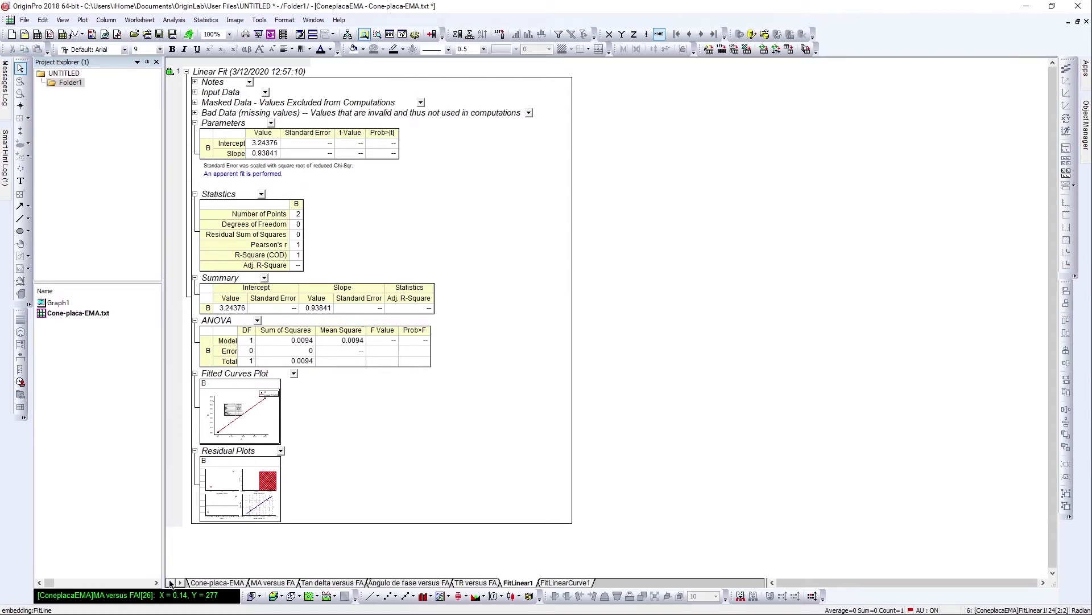
pyautogui.doubleClick(528, 582)
pyautogui.doubleClick(539, 566)
pyautogui.write('1')
pyautogui.press('Return')
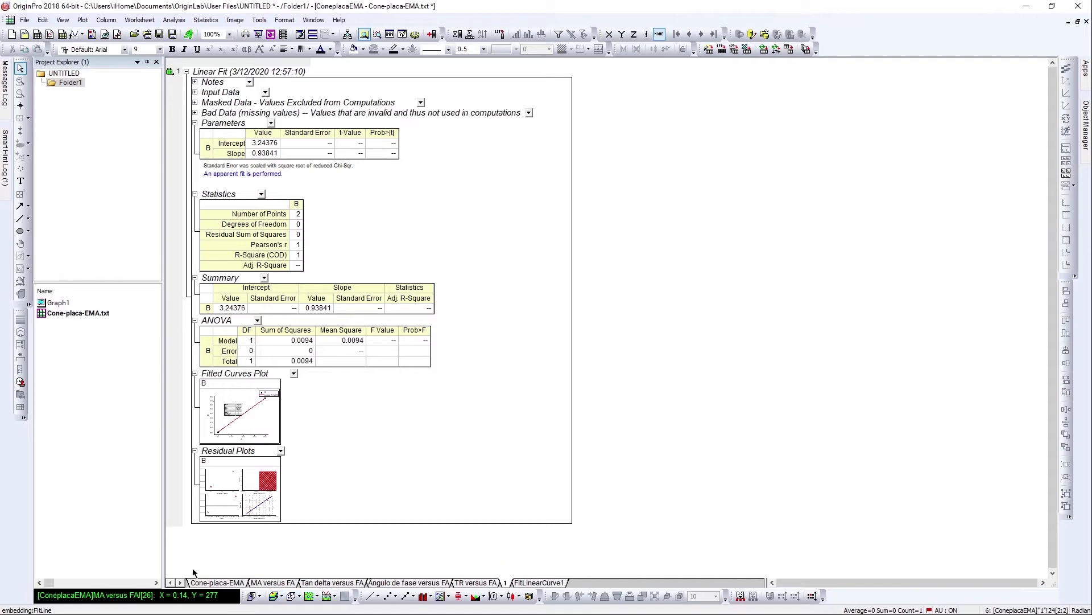
# Open the Cone-placa-EMA sheet and select the Angular Frequency and Loss Modulus columns.
pyautogui.click(216, 582)
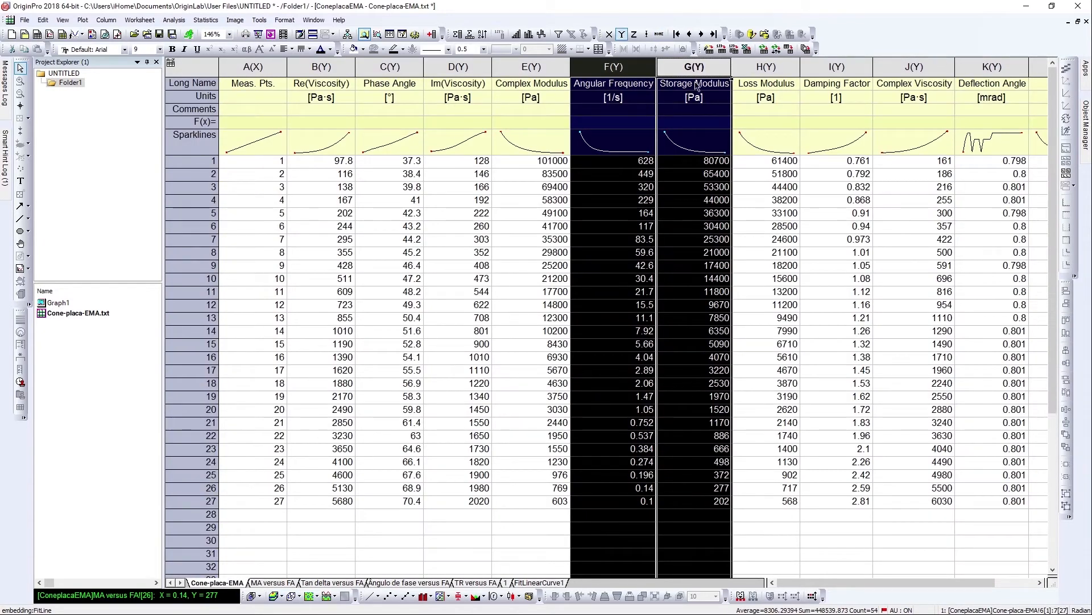
pyautogui.click(706, 111)
pyautogui.click(581, 66)
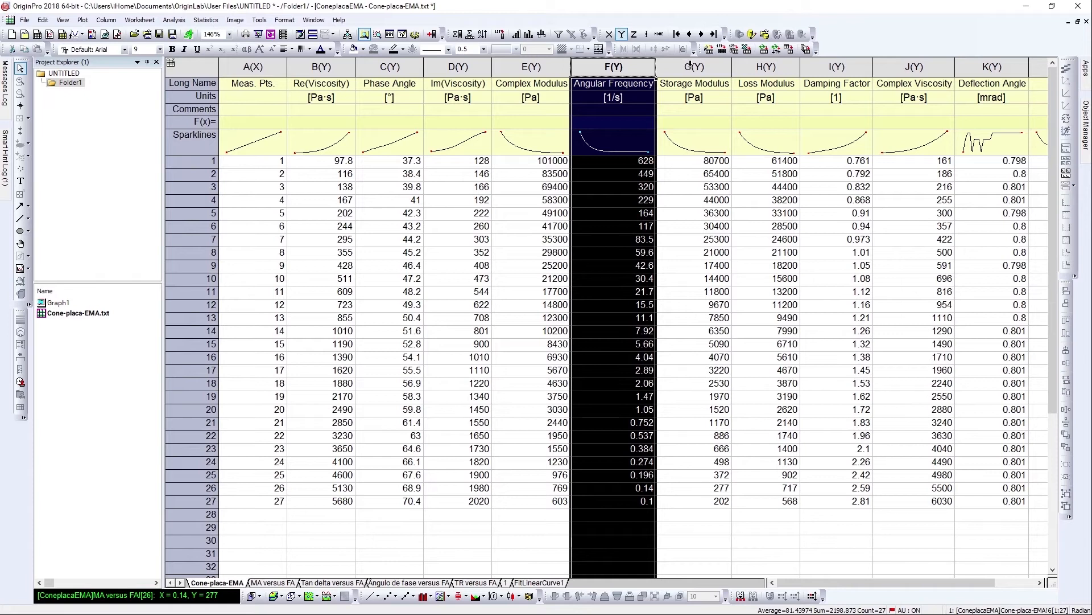
pyautogui.keyDown('ctrl'); pyautogui.click(690, 66); pyautogui.keyUp('ctrl')
pyautogui.click(634, 68)
pyautogui.keyDown('ctrl'); pyautogui.click(761, 67); pyautogui.keyUp('ctrl')
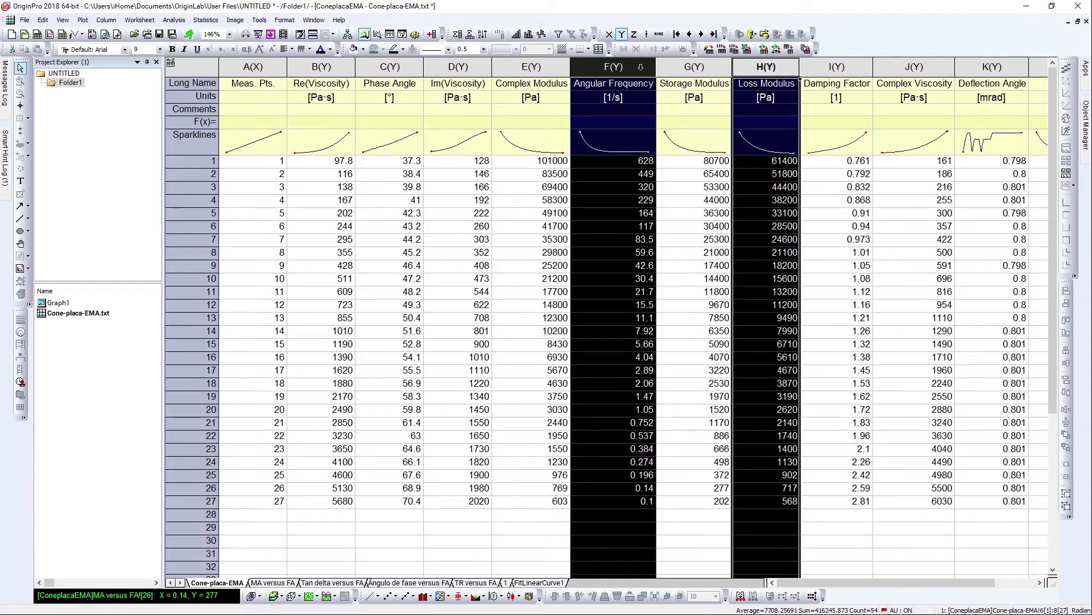
# Switch to the Word notes and highlight item 3, η* (Pa.s) versus ω (rad/s).
pyautogui.press('super+Tab')
pyautogui.click(469, 131)
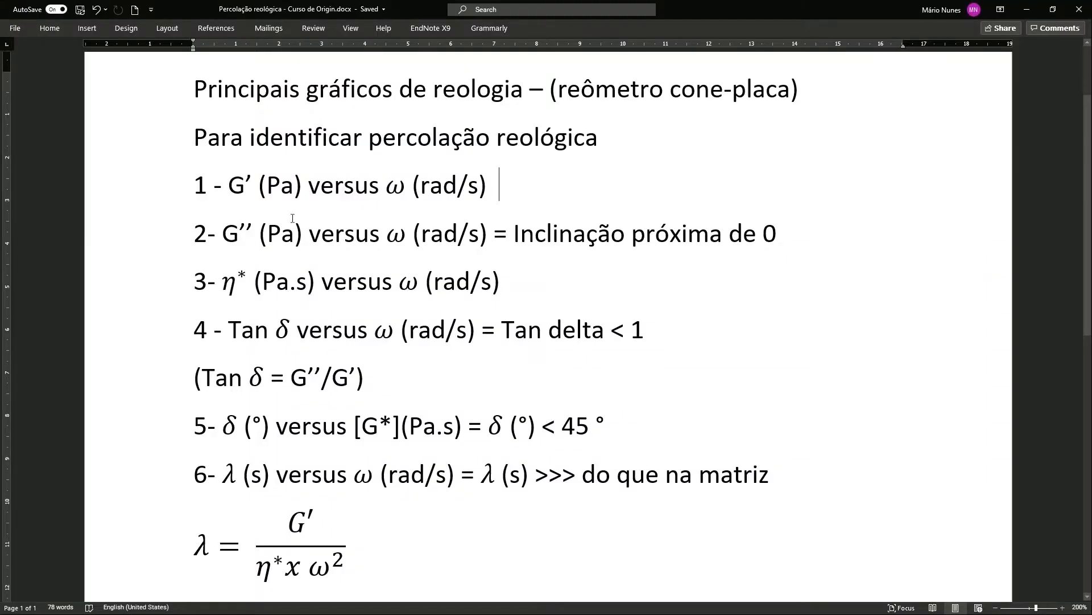
pyautogui.moveTo(221, 281); pyautogui.dragTo(304, 280)
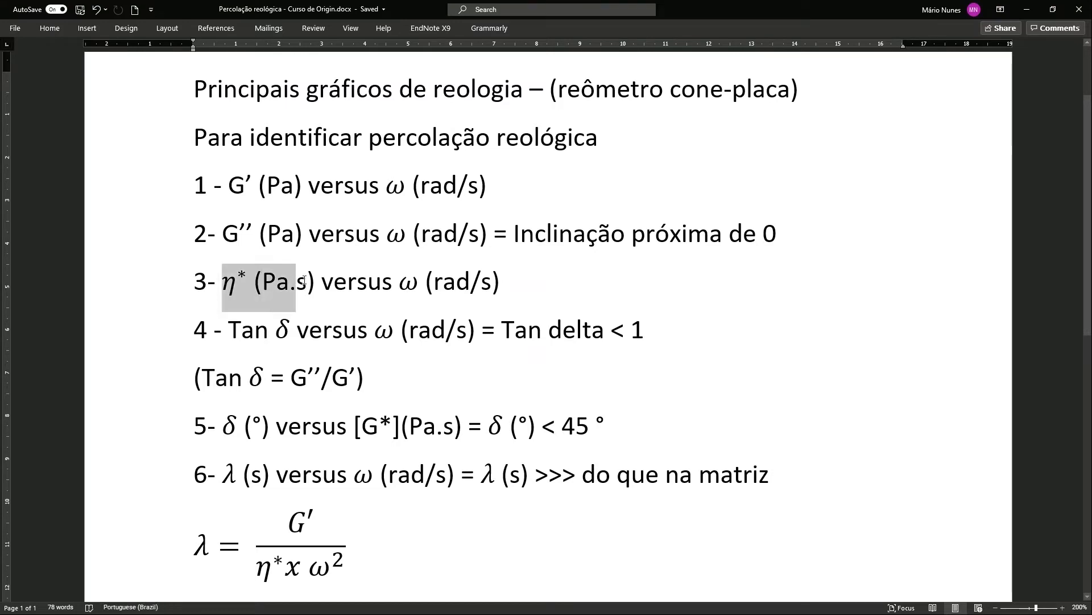
# Return to Origin and select the Angular Frequency and Complex Viscosity columns in the Cone-placa-EMA sheet.
pyautogui.press('super+Tab')
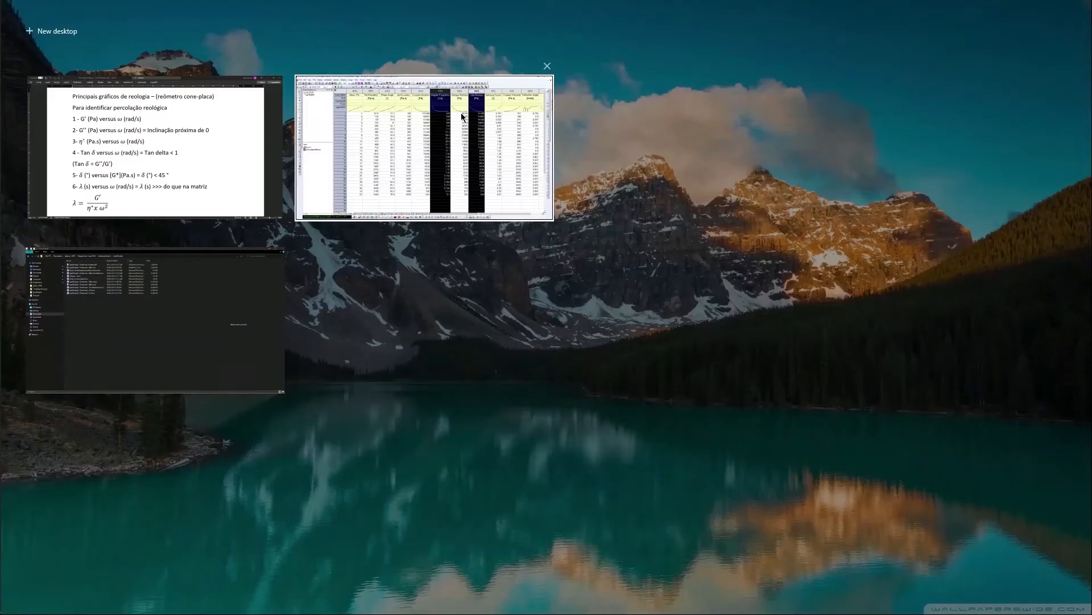
pyautogui.click(460, 112)
pyautogui.click(620, 67)
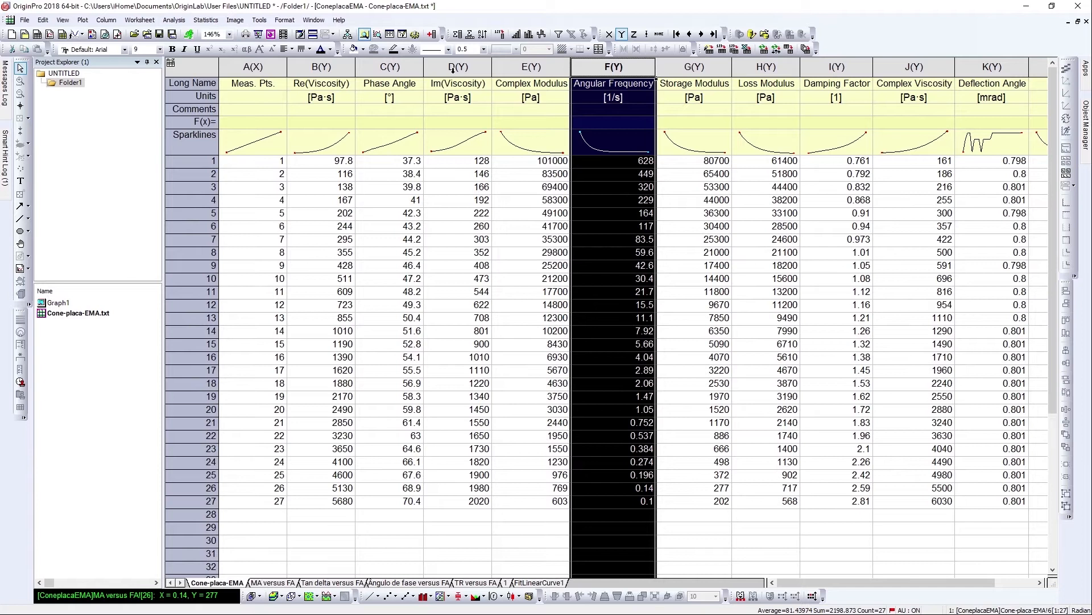
pyautogui.keyDown('ctrl'); pyautogui.click(932, 67); pyautogui.keyUp('ctrl')
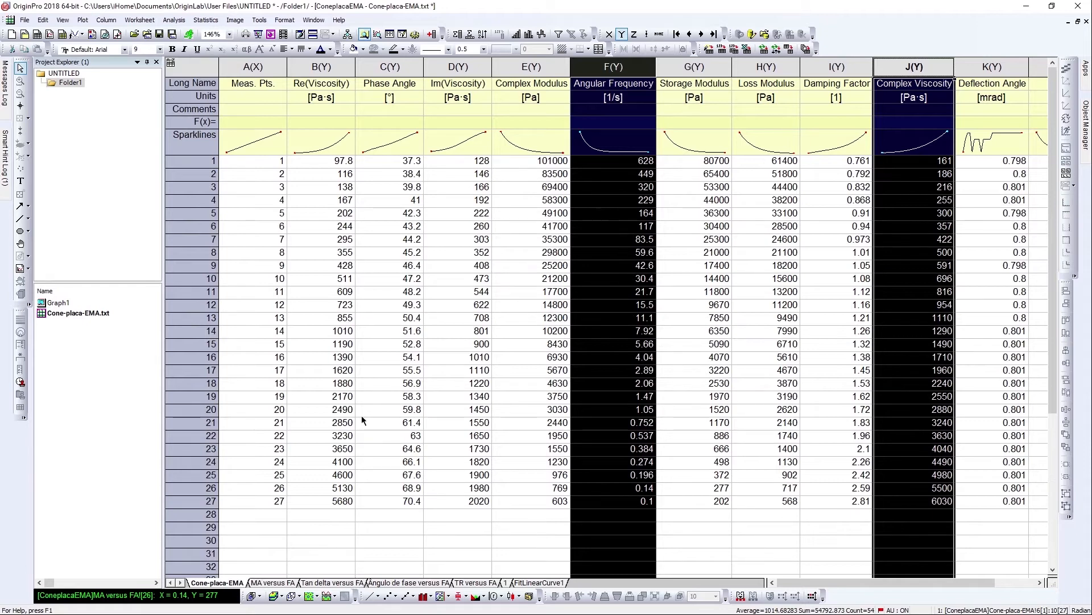
# Switch to the Word notes and review item 4, Tan δ versus ω with Tan delta < 1.
pyautogui.press('super+Tab')
pyautogui.click(363, 215)
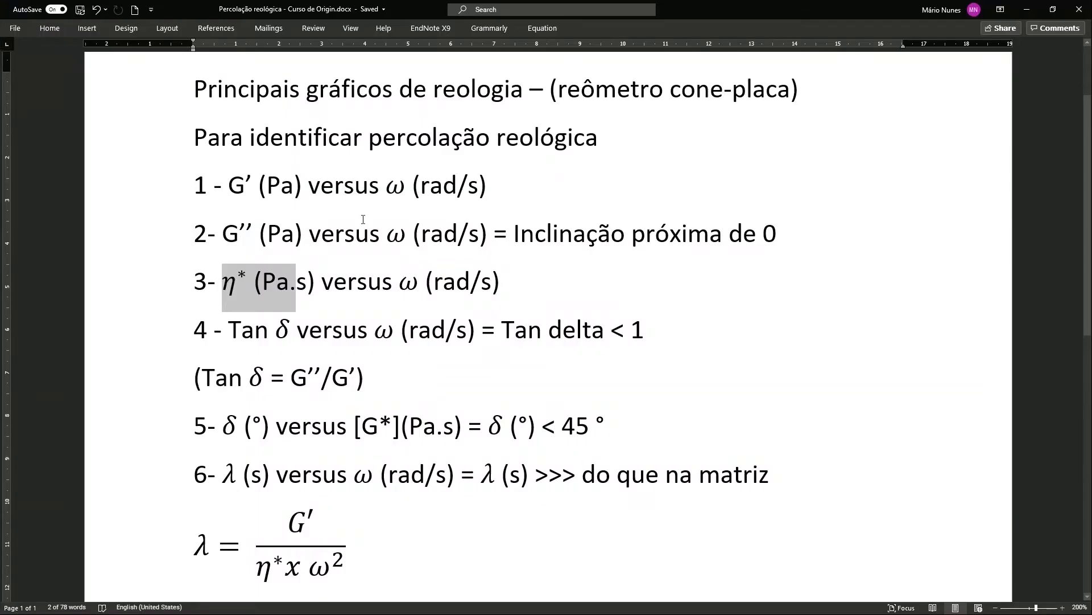
pyautogui.click(298, 326)
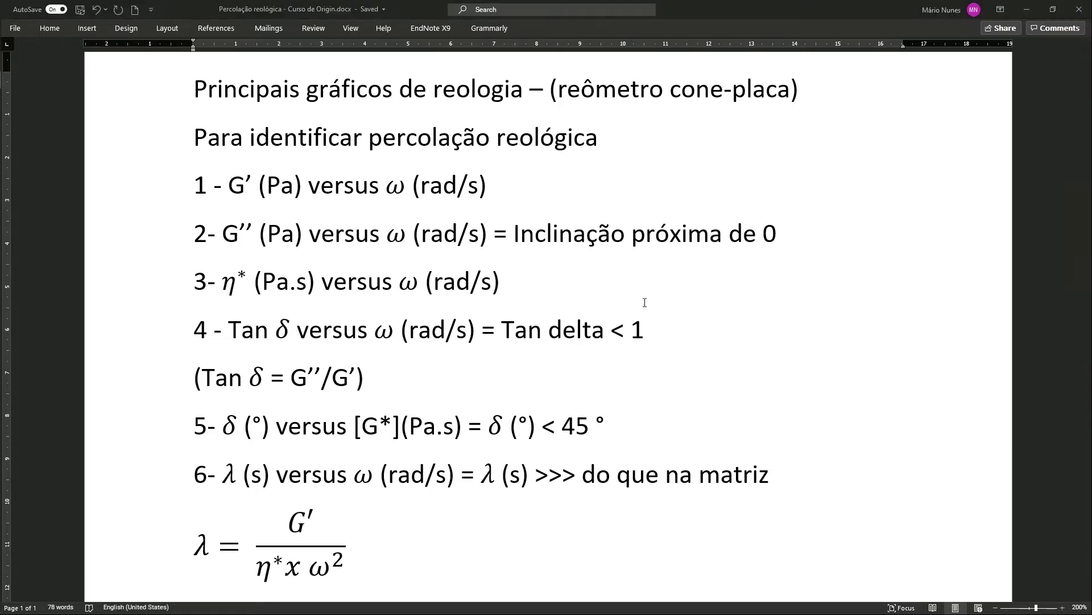
# Inspect the Tan delta versus FA sheet and its Storage and Loss Modulus source columns in the Cone-placa-EMA sheet.
pyautogui.press('super+Tab')
pyautogui.click(483, 176)
pyautogui.click(332, 582)
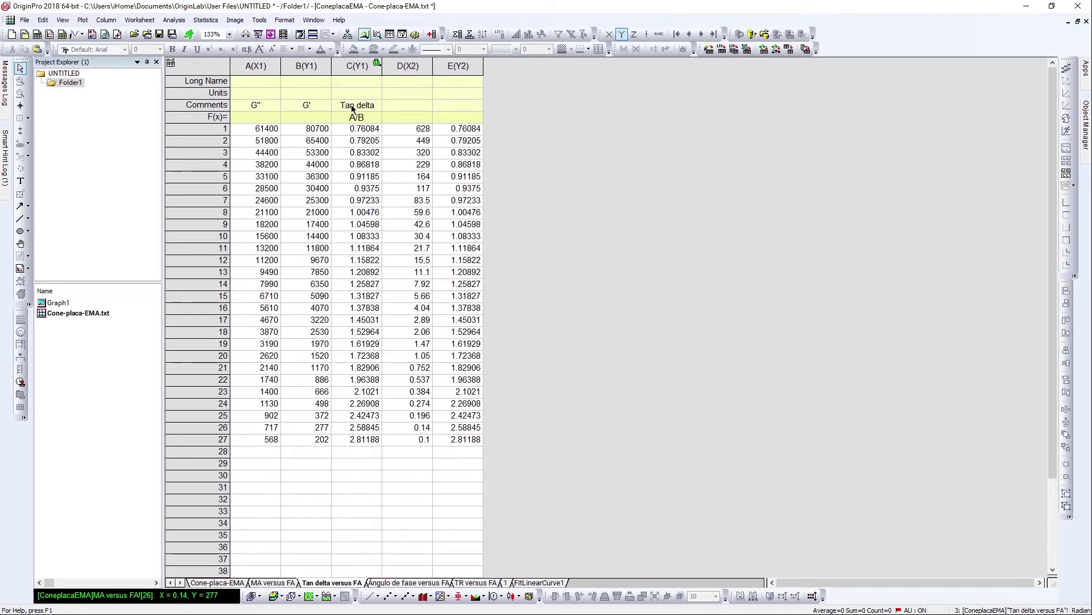
pyautogui.click(361, 67)
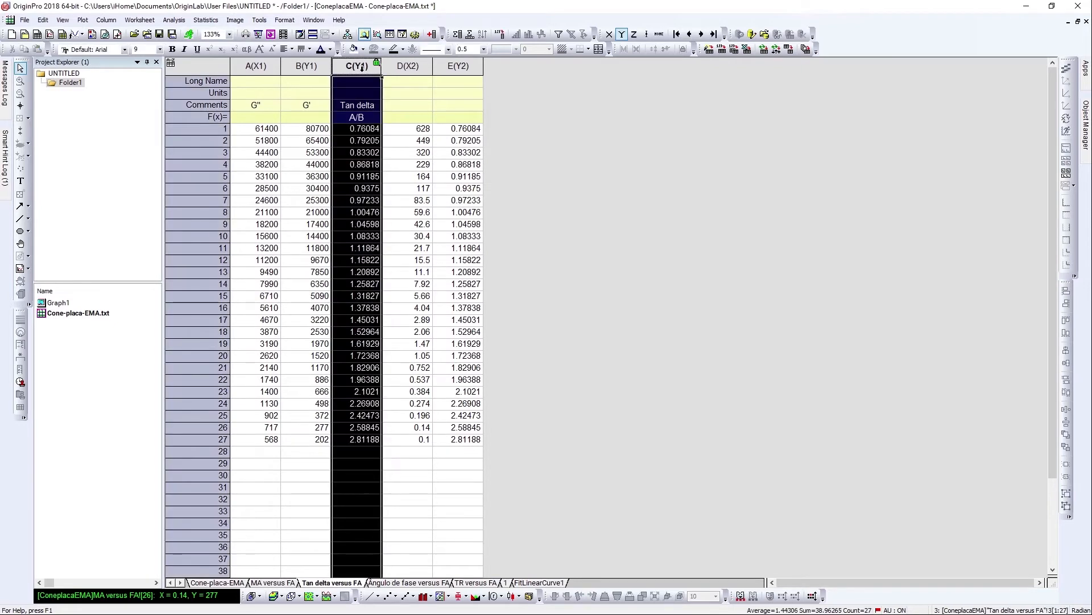
pyautogui.click(592, 199)
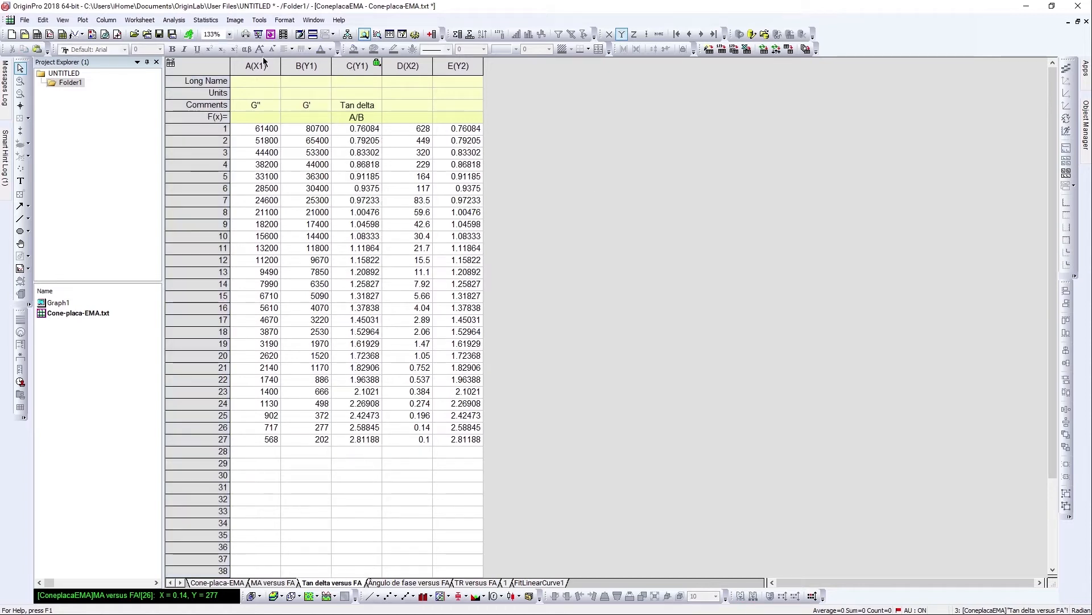
pyautogui.click(262, 65)
pyautogui.click(304, 66)
pyautogui.click(227, 582)
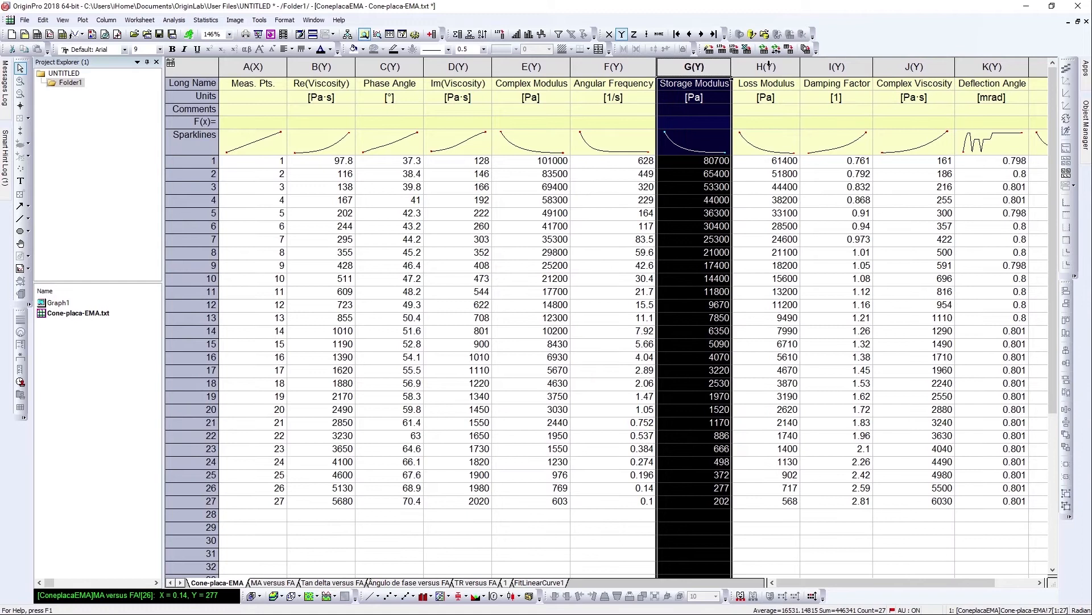
pyautogui.keyDown('ctrl'); pyautogui.click(766, 66); pyautogui.keyUp('ctrl')
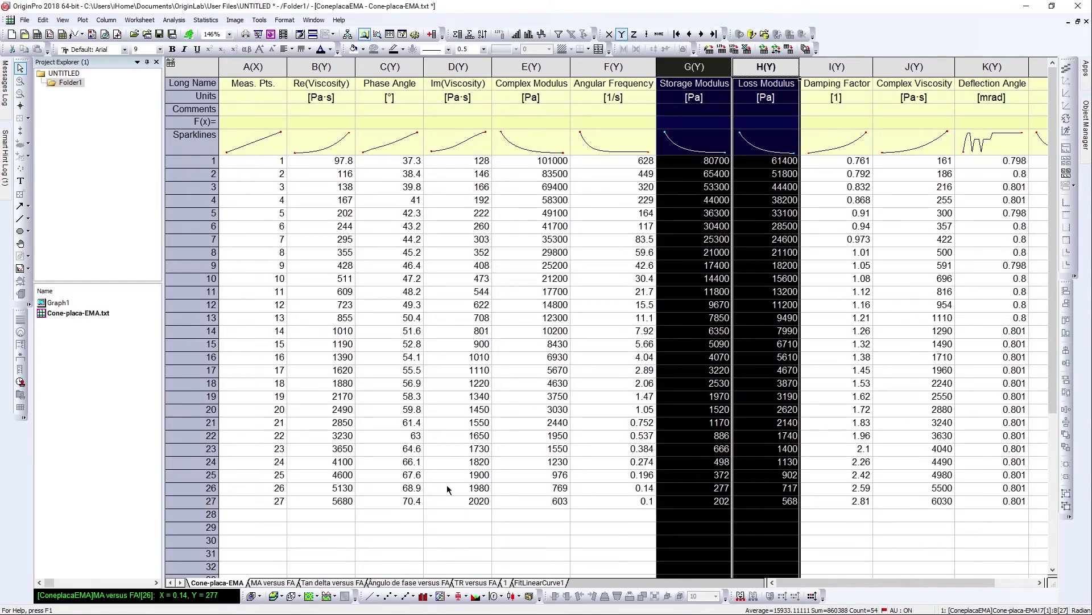
pyautogui.click(346, 583)
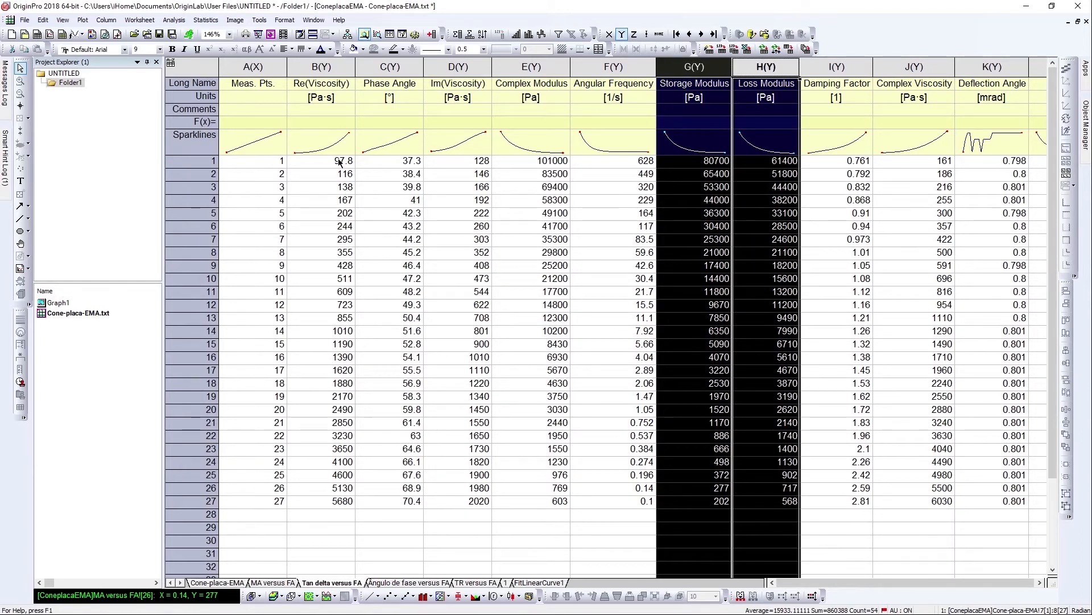
pyautogui.click(396, 78)
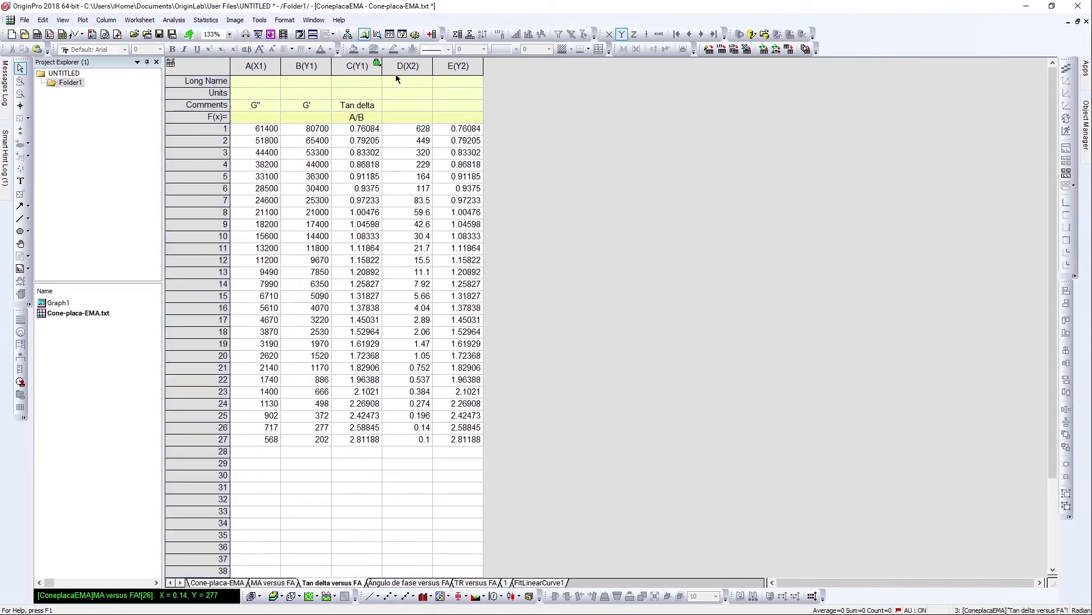
# Open the Set Values formula of the Tan delta column to check it, then close the dialog.
pyautogui.click(360, 66)
pyautogui.rightClick(361, 65)
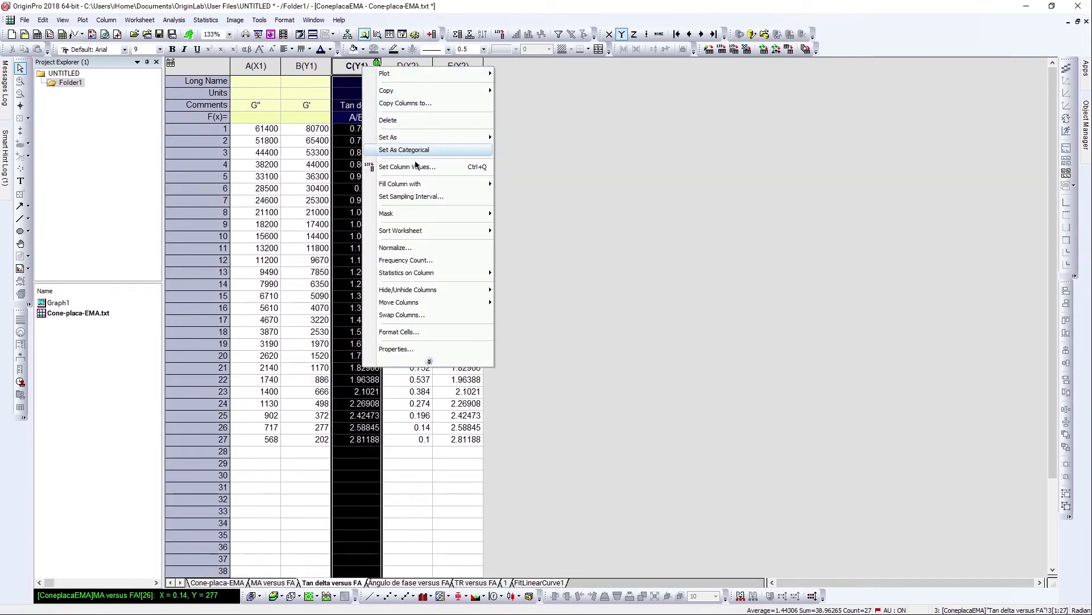
pyautogui.click(392, 168)
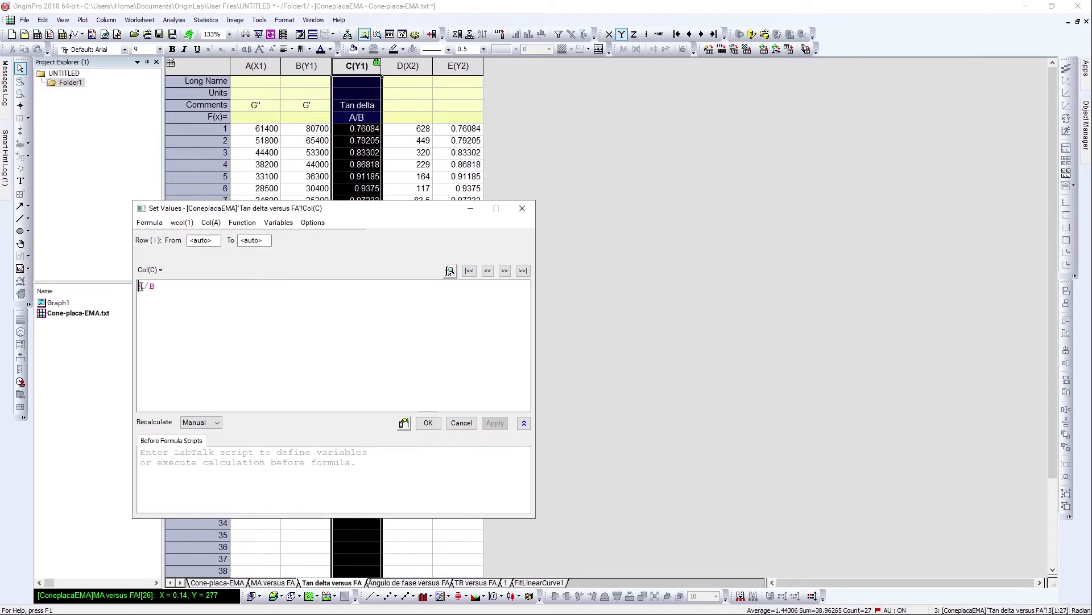
pyautogui.click(523, 207)
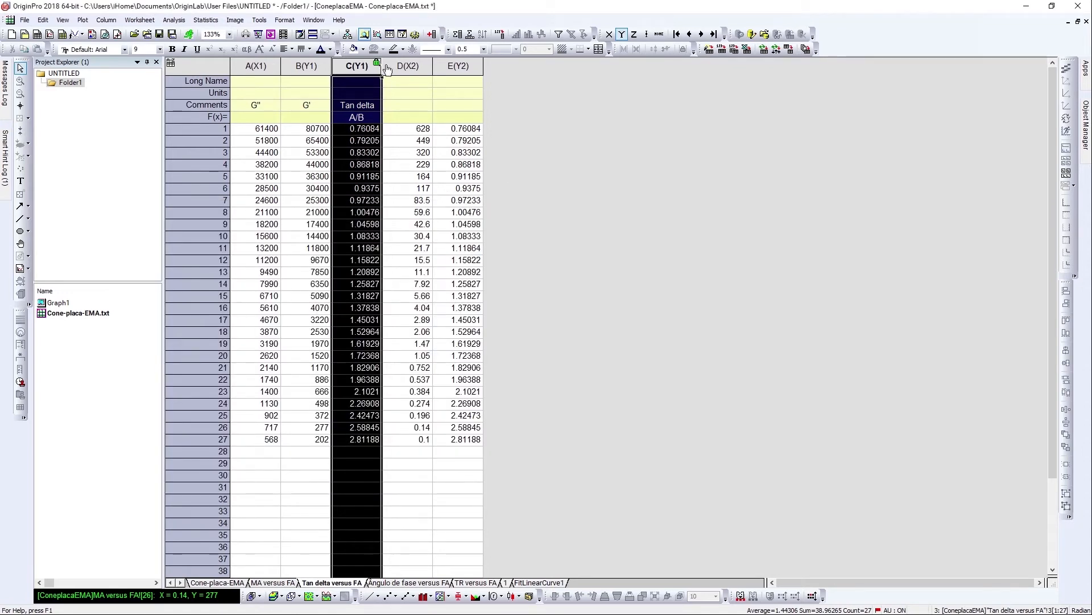
# Set the long names of columns D and E to FA and Tan delta.
pyautogui.click(419, 83)
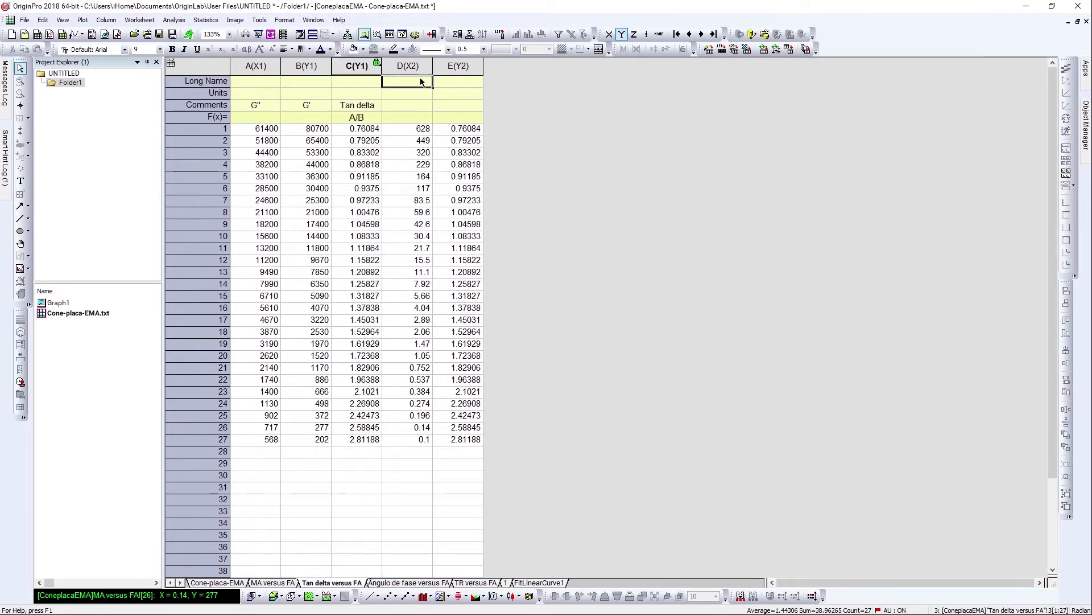
pyautogui.doubleClick(419, 82)
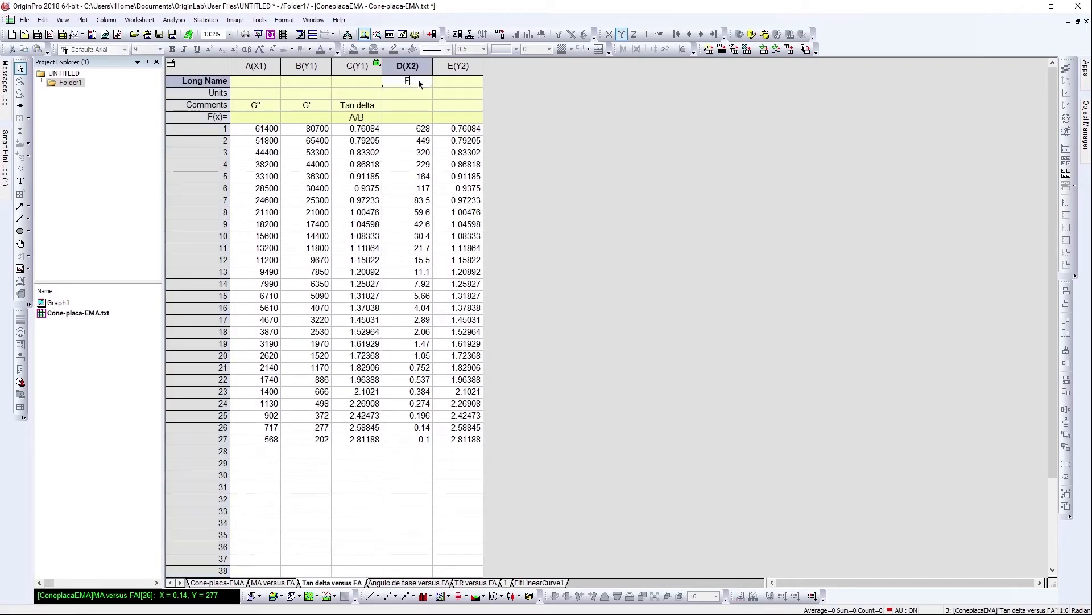
pyautogui.click(469, 83)
pyautogui.write('T')
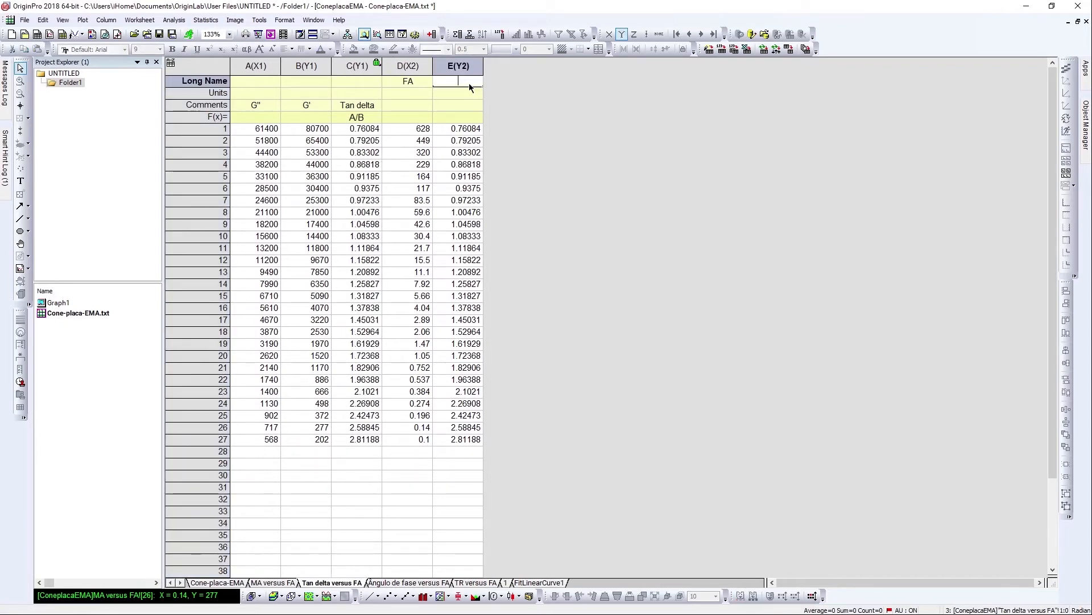
pyautogui.write('an delta')
pyautogui.click(578, 87)
# Plot the FA and Tan delta columns as a line-and-symbol graph.
pyautogui.moveTo(413, 66); pyautogui.dragTo(458, 65)
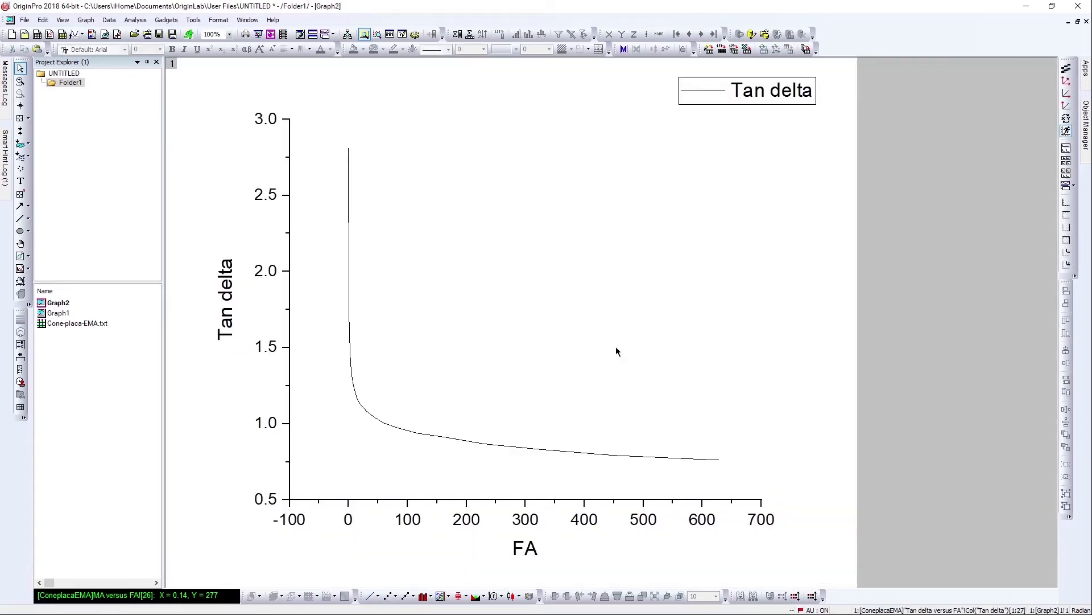
pyautogui.click(528, 453)
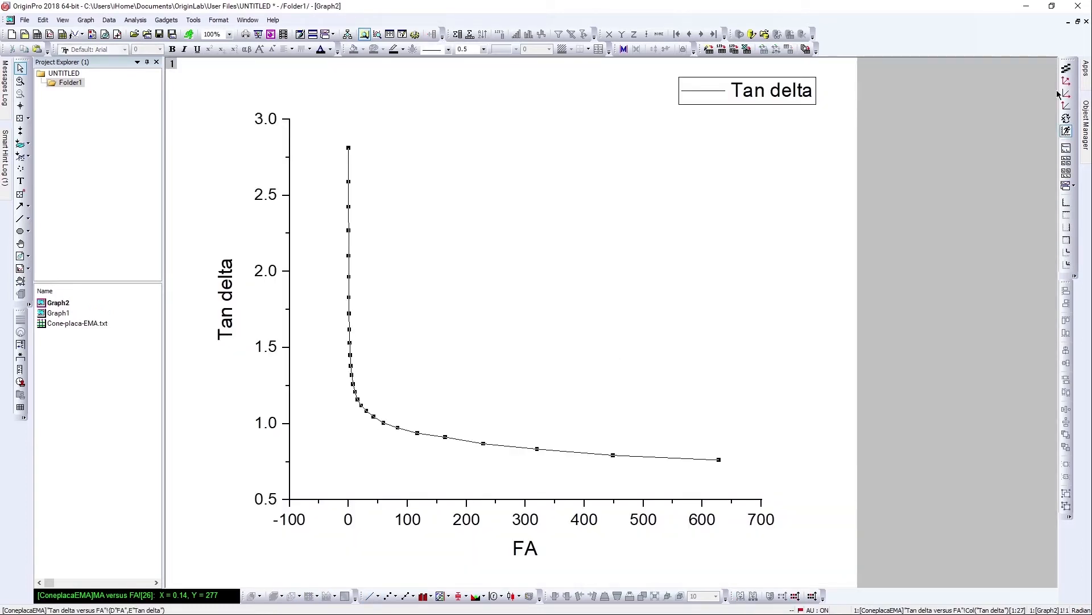
# Set both the vertical and horizontal axis scales of the graph to Log10.
pyautogui.click(267, 194)
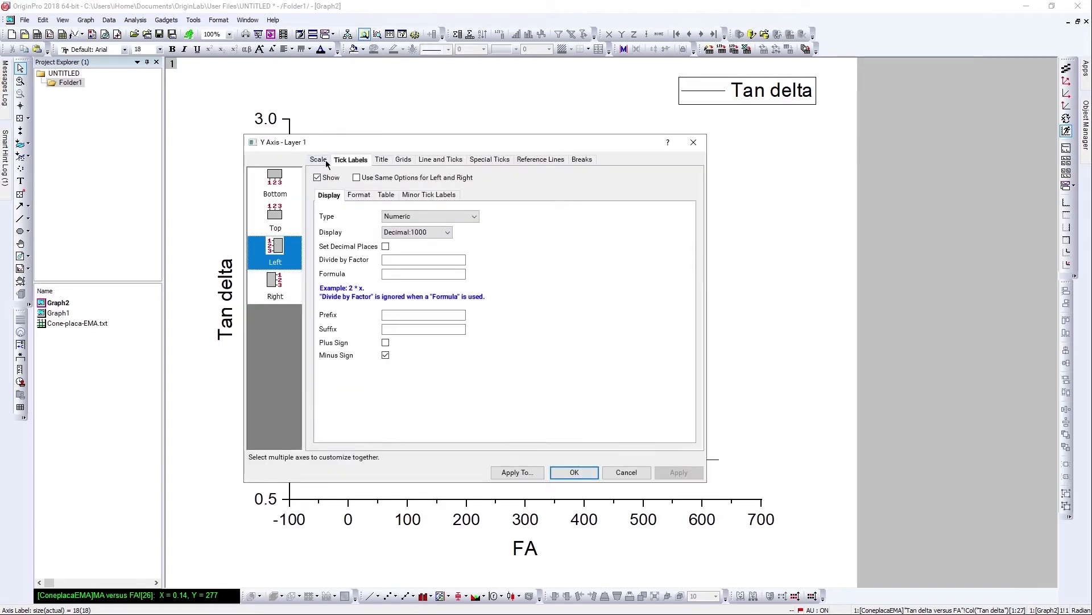
pyautogui.click(325, 162)
pyautogui.click(433, 210)
pyautogui.click(455, 234)
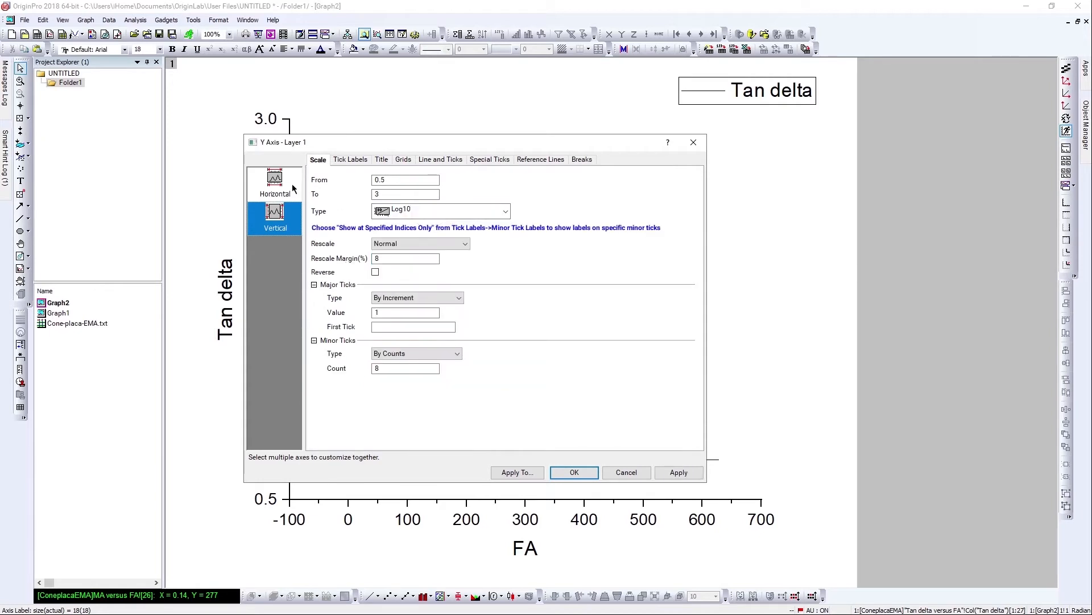
pyautogui.click(275, 185)
pyautogui.click(447, 212)
pyautogui.click(450, 235)
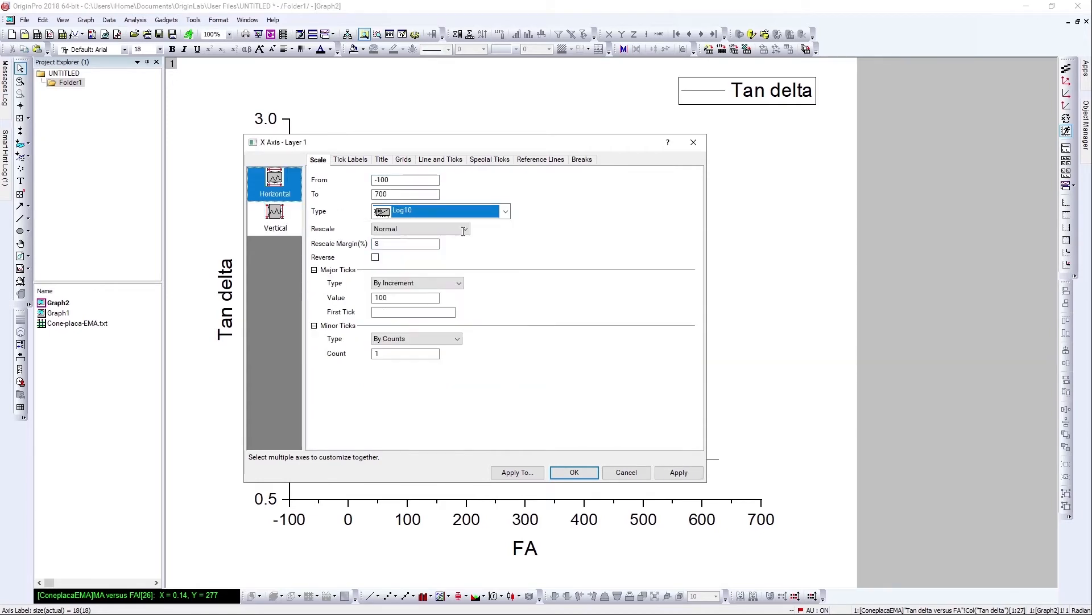
pyautogui.click(679, 473)
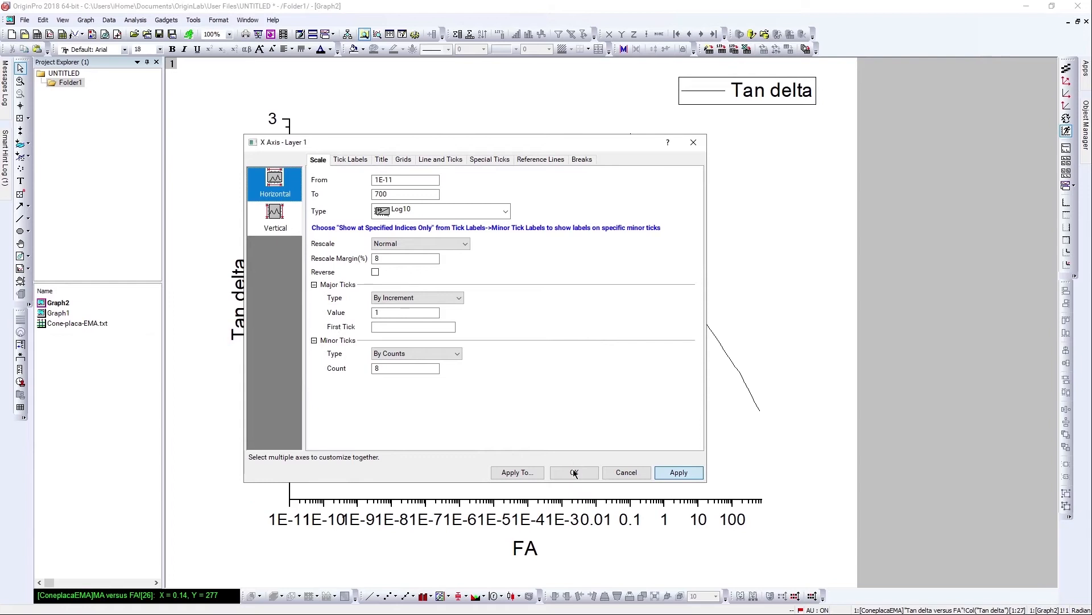
pyautogui.click(574, 473)
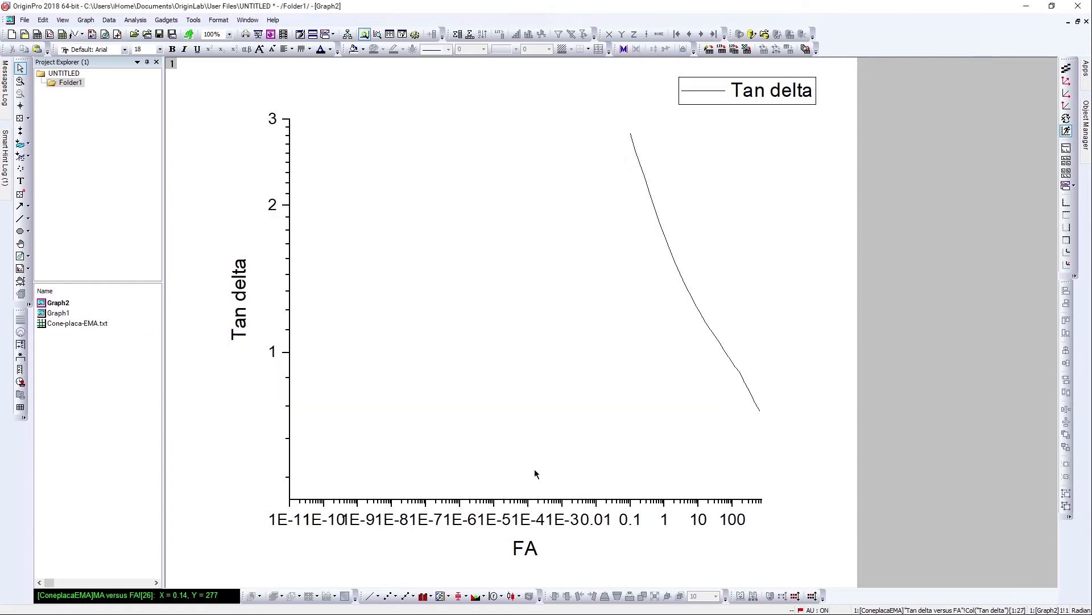
# Change the plot to scatter symbols and rescale the axes to fit the data.
pyautogui.click(391, 595)
pyautogui.click(1067, 81)
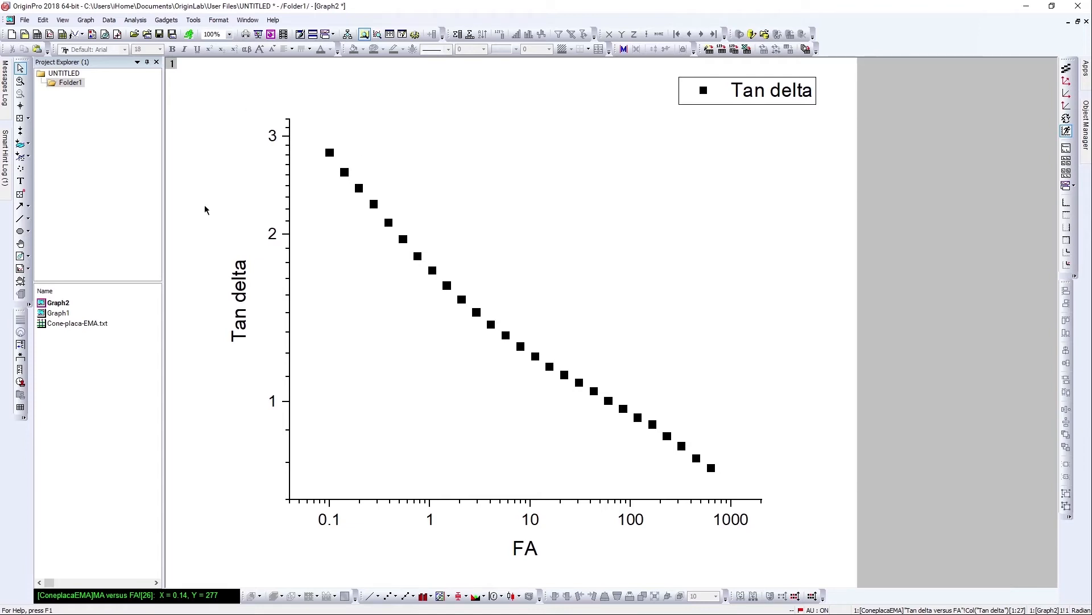
# Draw a horizontal line across the graph at Tan delta = 1.
pyautogui.click(20, 219)
pyautogui.moveTo(292, 401); pyautogui.dragTo(656, 401)
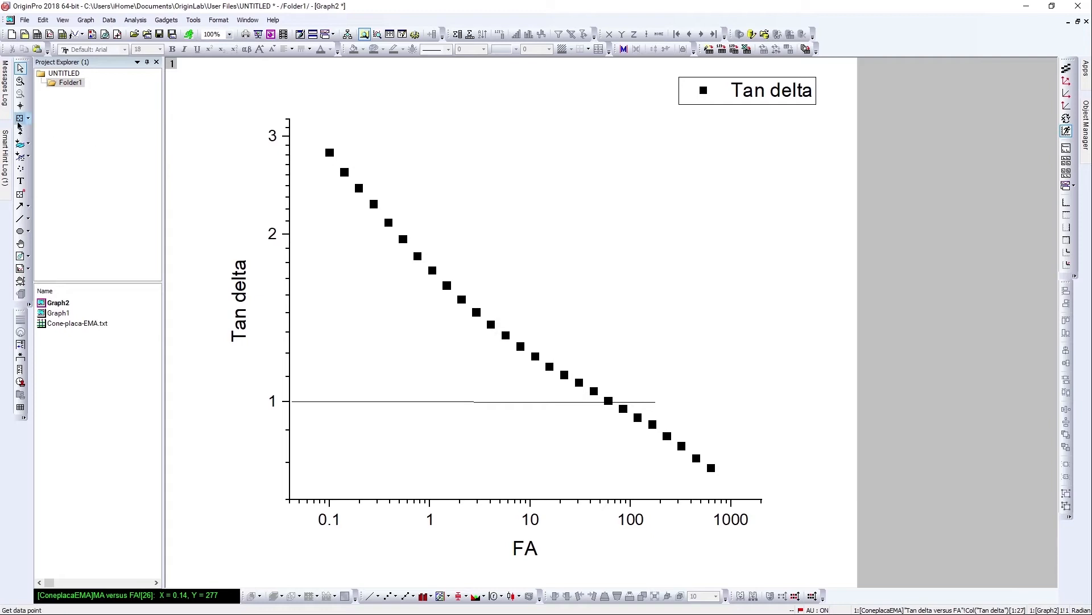
# Read the first data point's values with the Data Reader and close its info window.
pyautogui.click(20, 118)
pyautogui.click(330, 153)
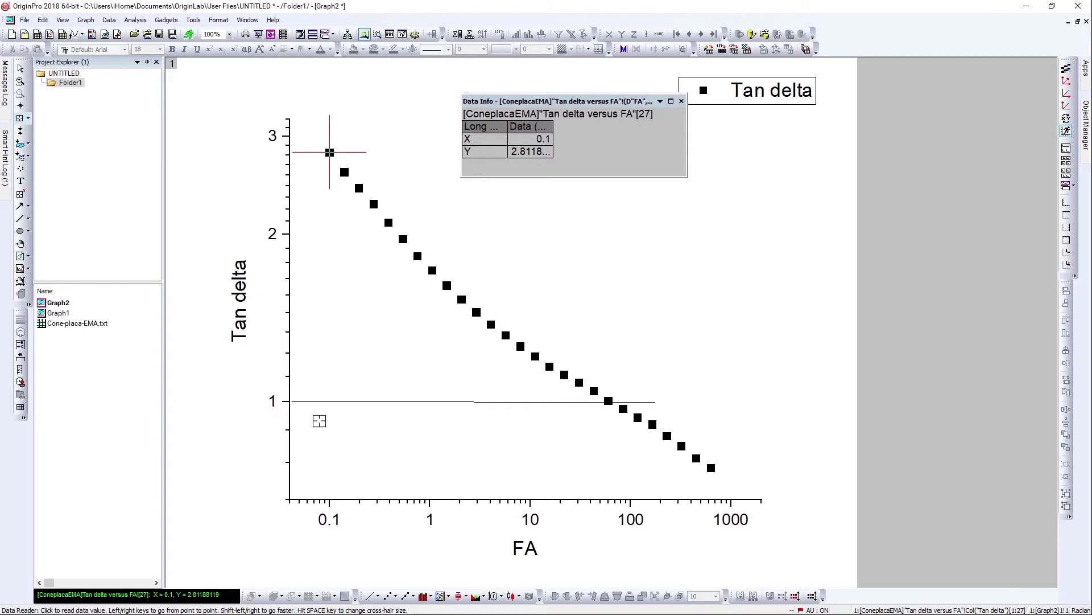
pyautogui.click(682, 102)
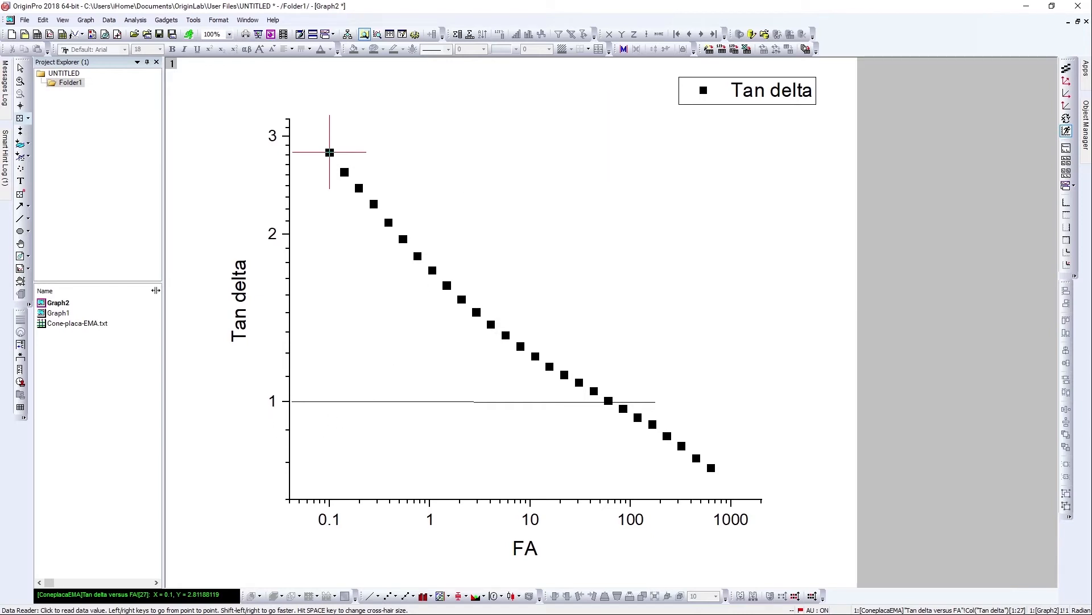
pyautogui.press('Escape')
# Open the Cone-placa-EMA workbook and switch to the Angulo de fase versus FA sheet.
pyautogui.doubleClick(77, 323)
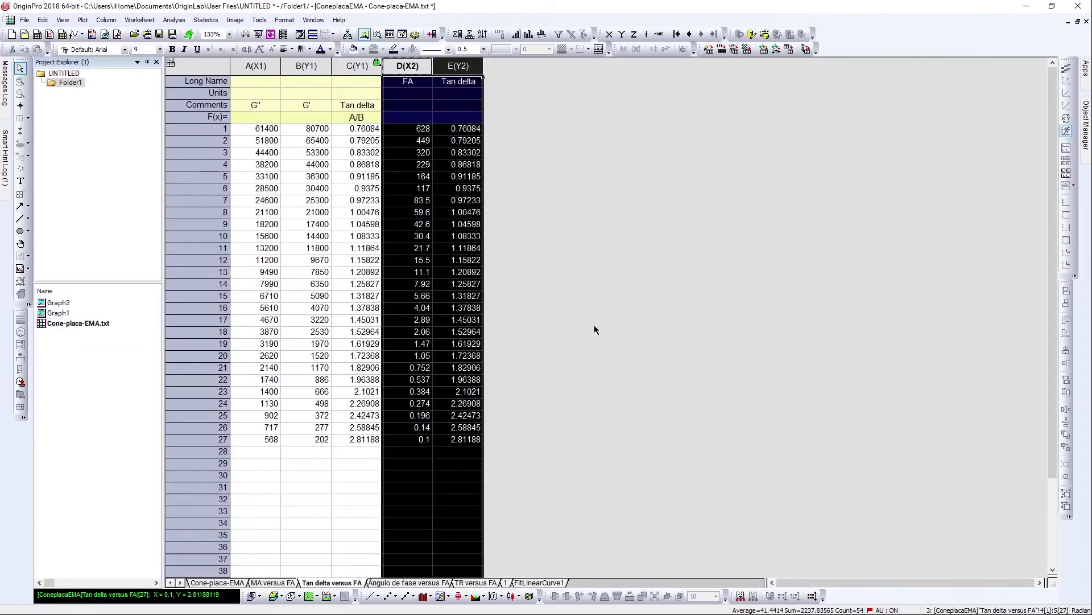
pyautogui.click(595, 328)
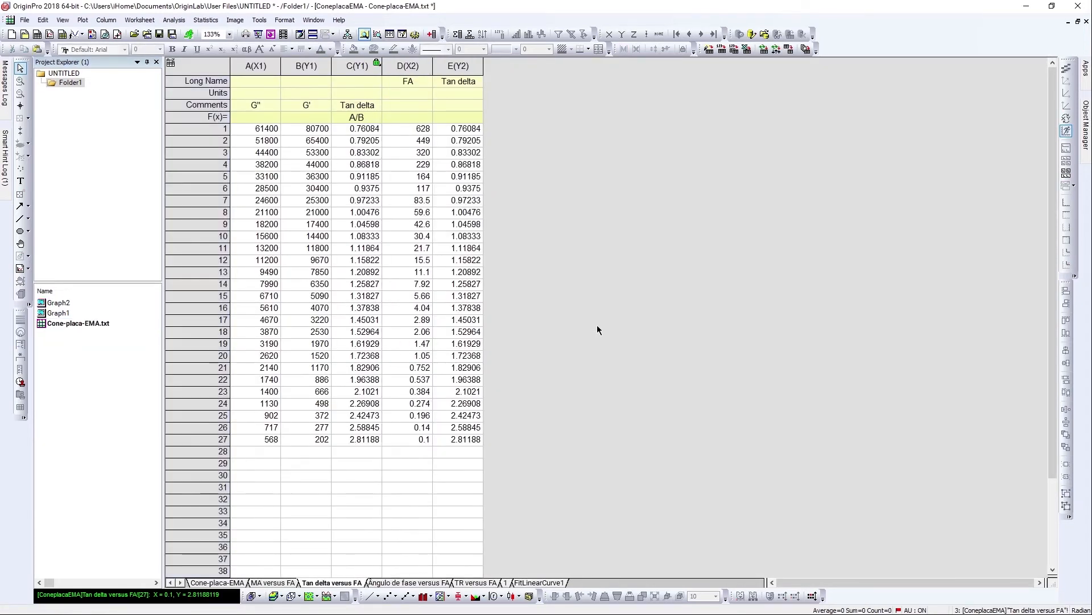
pyautogui.click(432, 583)
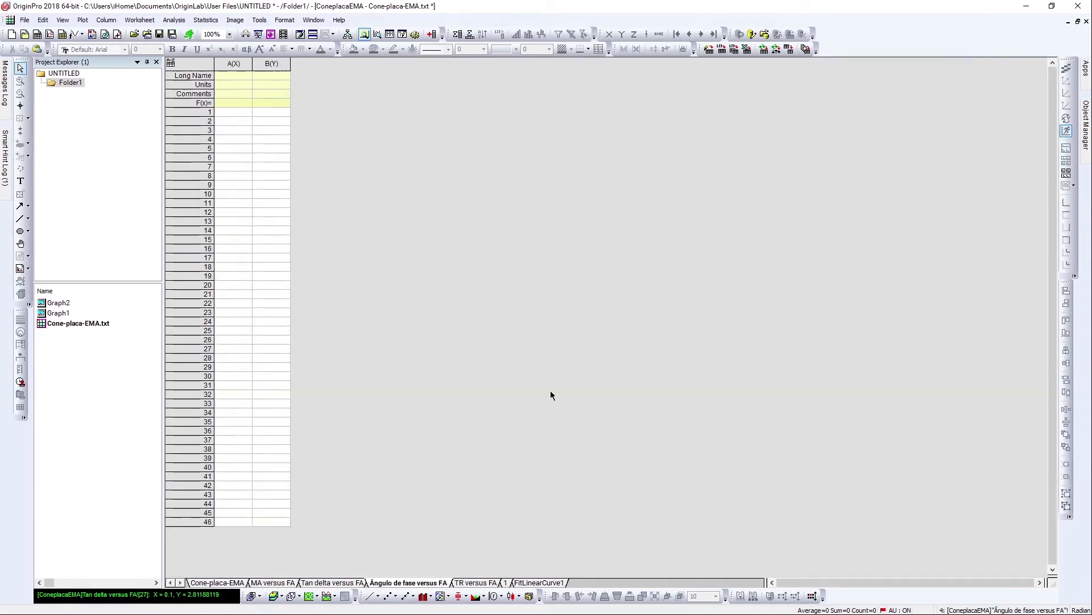
pyautogui.scroll(2, 467, 211)
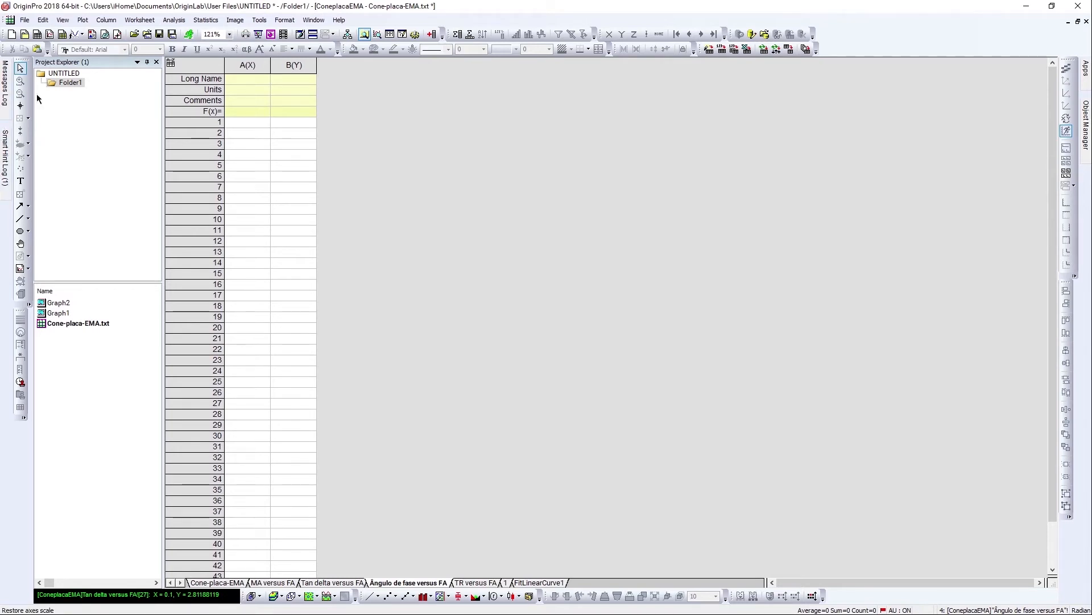
# Review the list of rheological percolation criteria in the Word document and return to the workbook.
pyautogui.press('super+Tab')
pyautogui.click(435, 145)
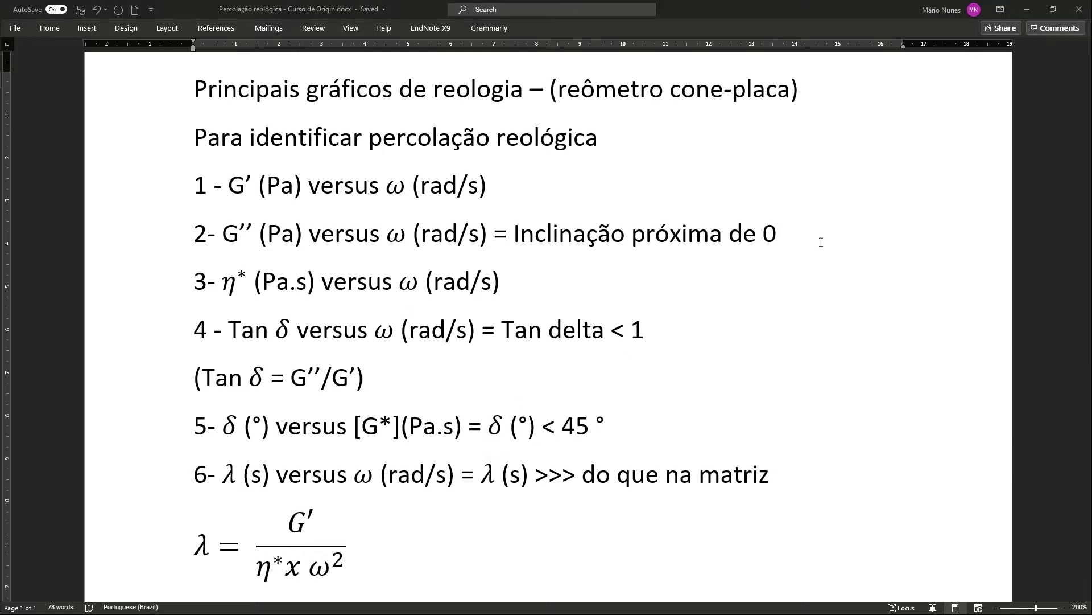
pyautogui.press('super+Tab')
pyautogui.click(481, 177)
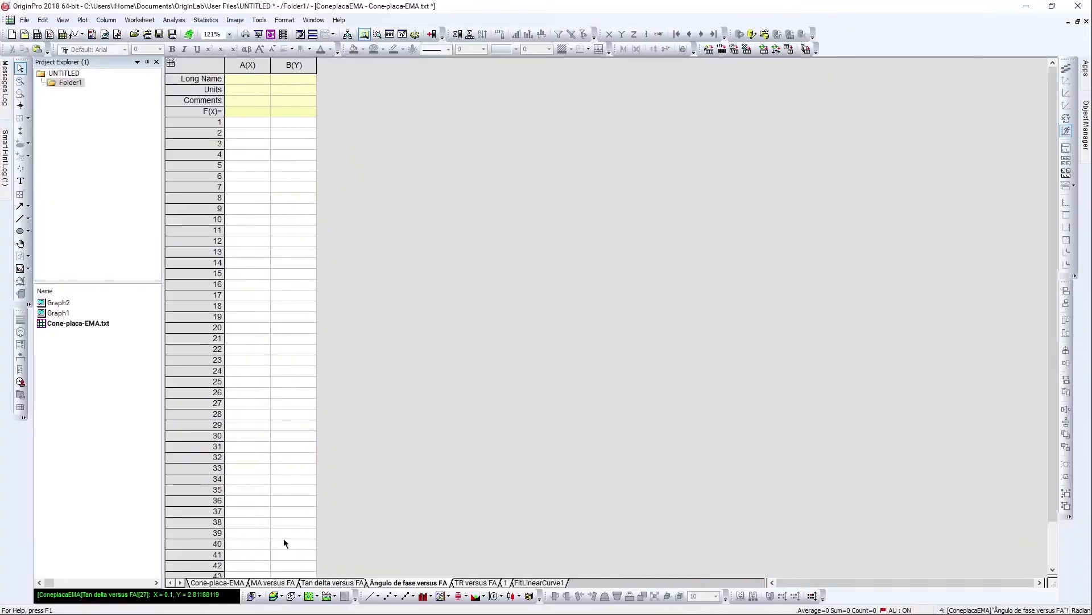
# Copy the Angular Frequency column into column A of the Angulo de fase versus FA sheet and name it FA.
pyautogui.click(230, 582)
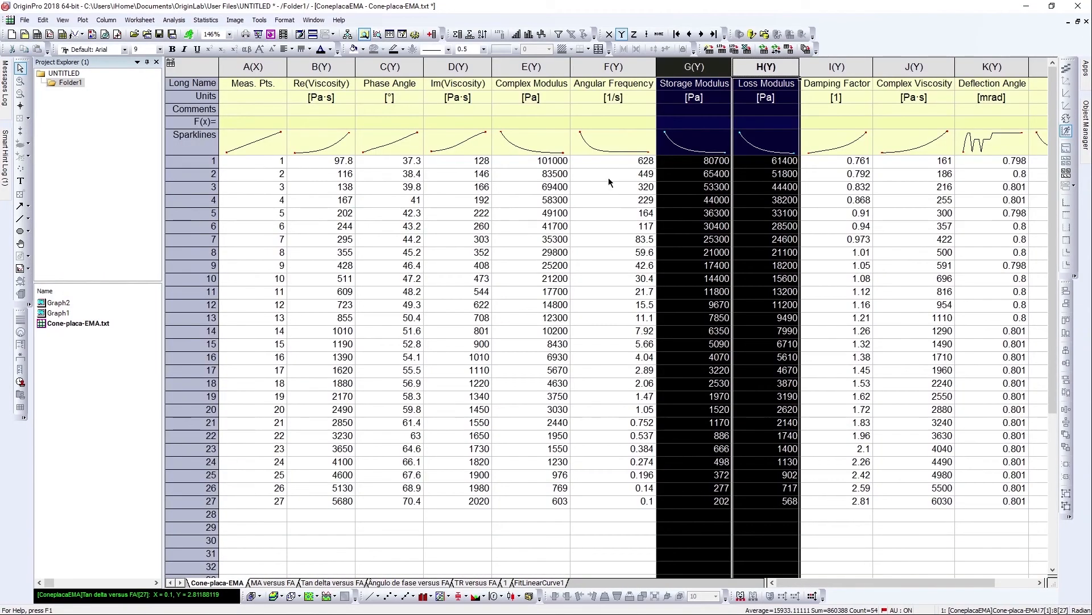
pyautogui.click(404, 69)
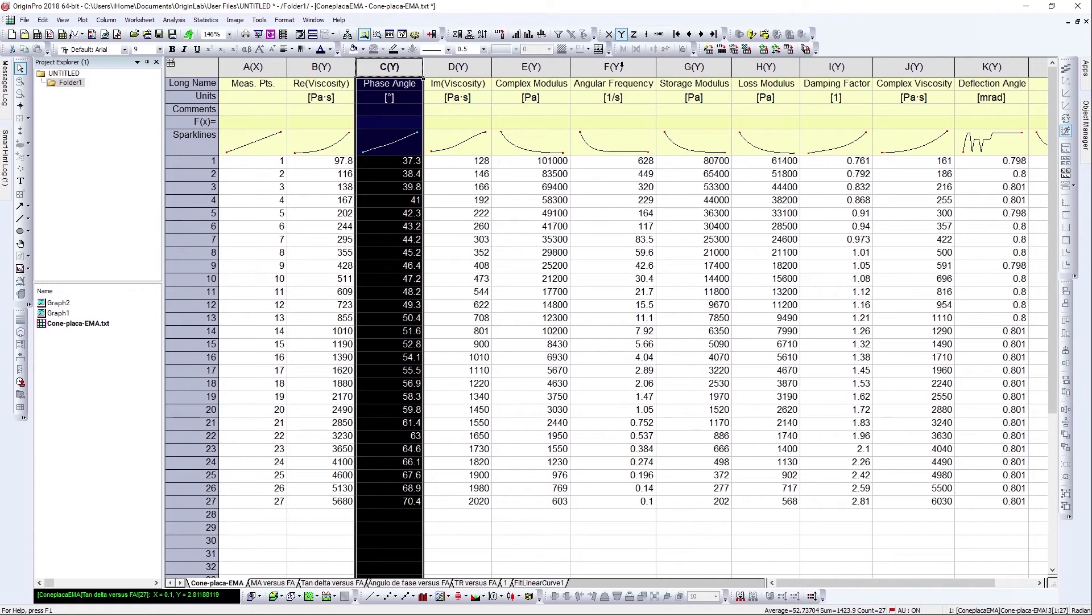
pyautogui.click(622, 66)
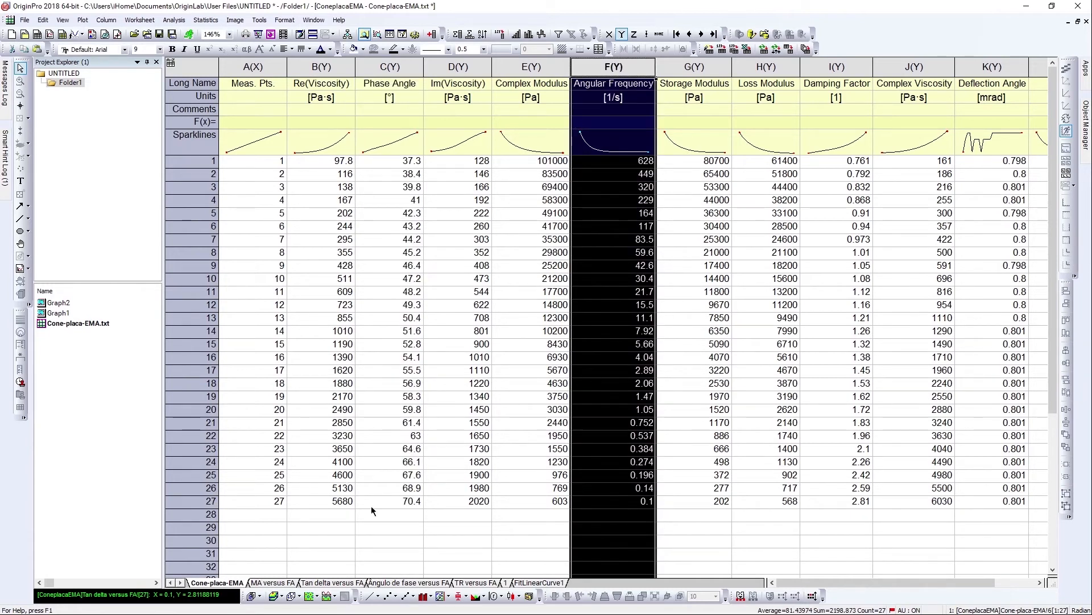
pyautogui.click(415, 583)
pyautogui.click(258, 124)
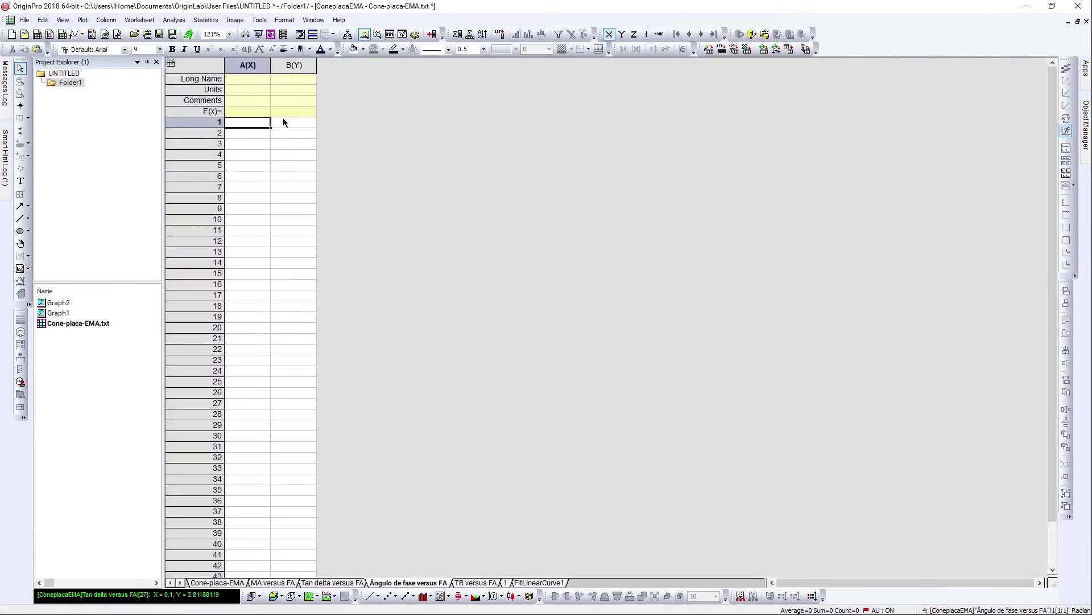
pyautogui.hotkey('ctrl', 'v')
pyautogui.click(239, 79)
pyautogui.write('FA')
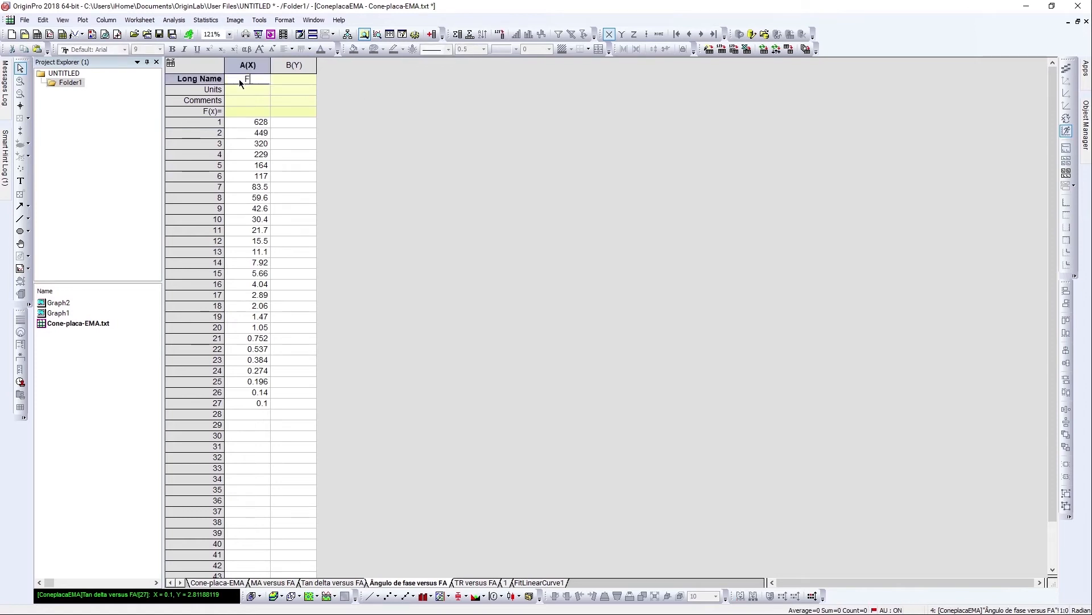
pyautogui.click(359, 93)
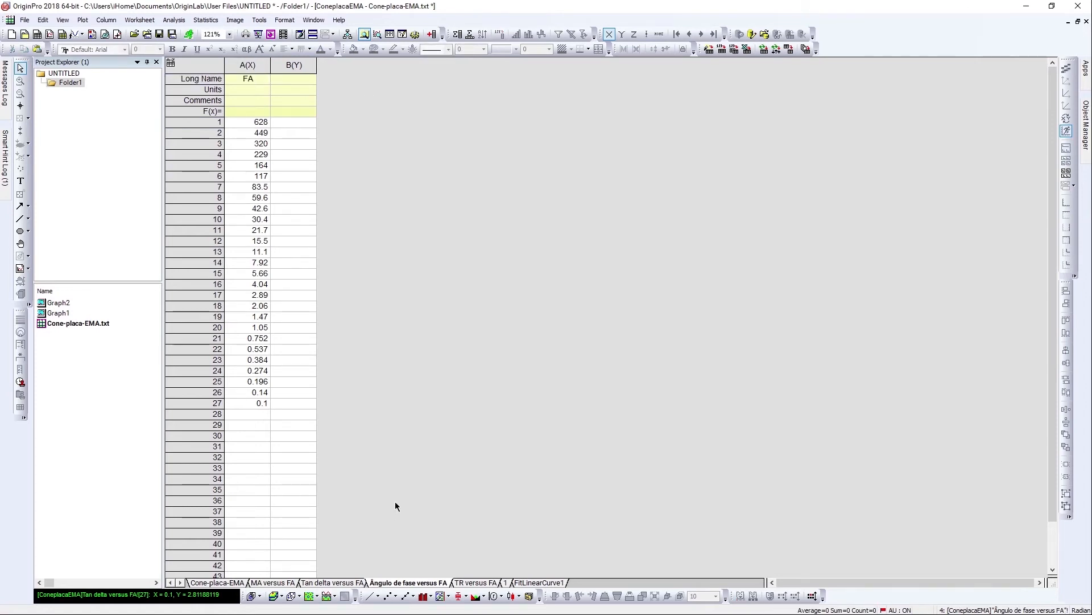
# Copy the Phase Angle column into column B of the Angulo de fase versus FA sheet and name it AF.
pyautogui.scroll(3, 396, 502)
pyautogui.click(224, 583)
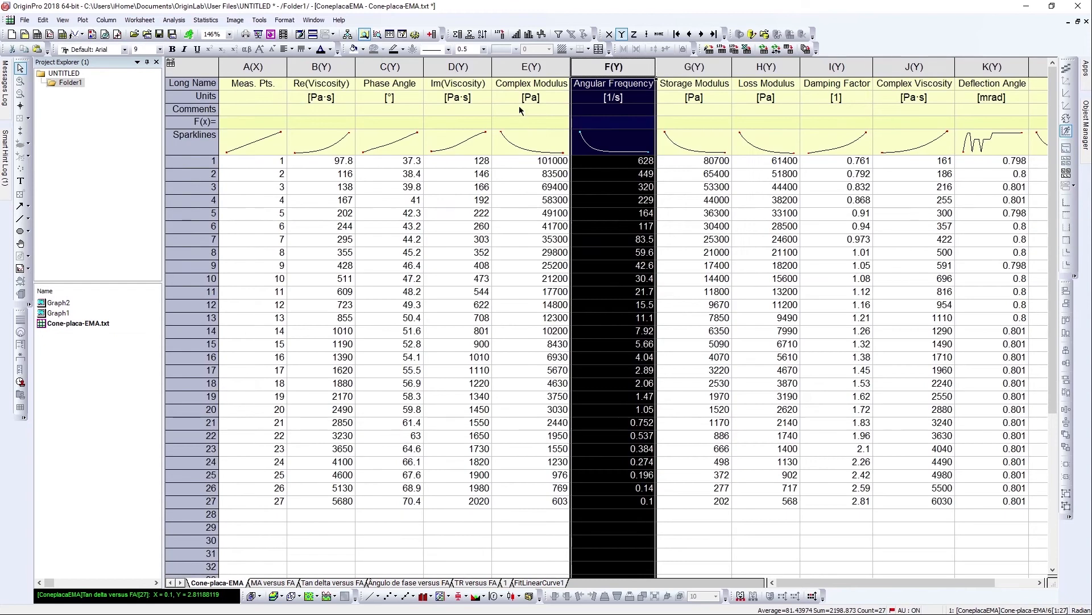
pyautogui.click(406, 71)
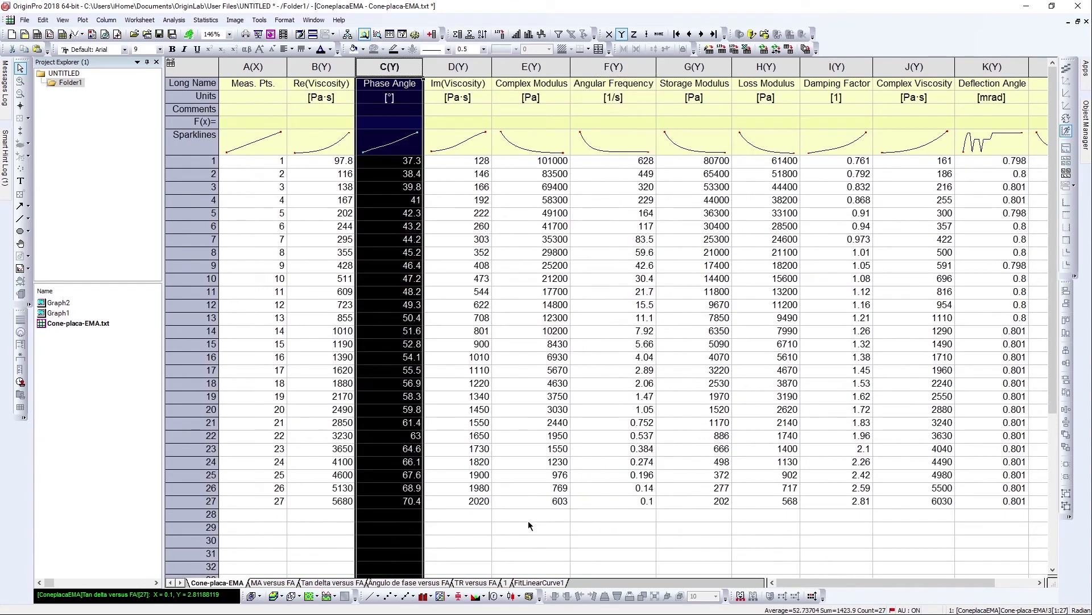
pyautogui.click(433, 583)
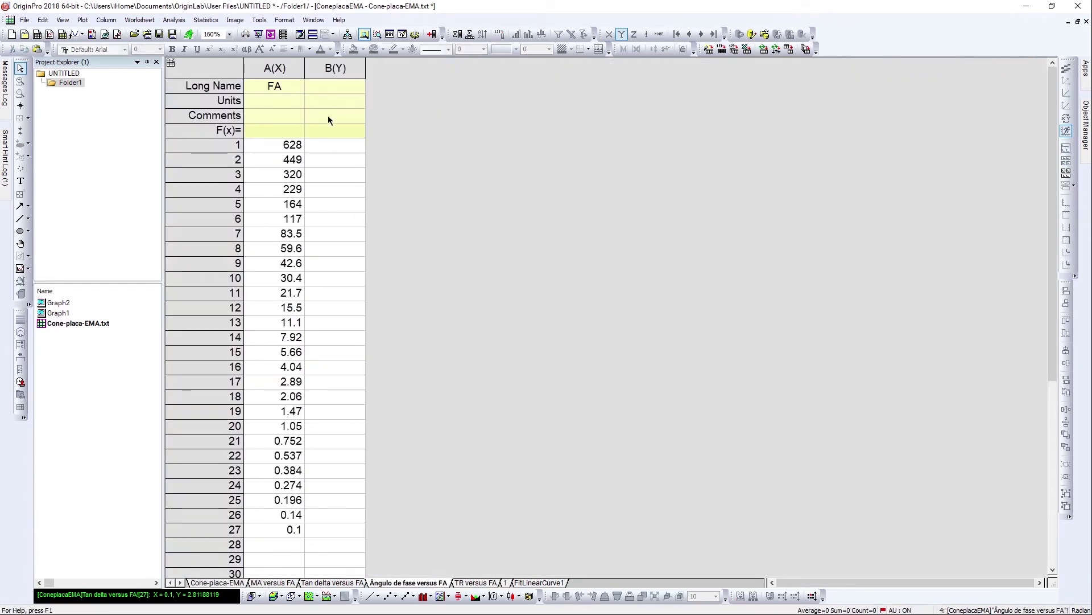
pyautogui.click(338, 141)
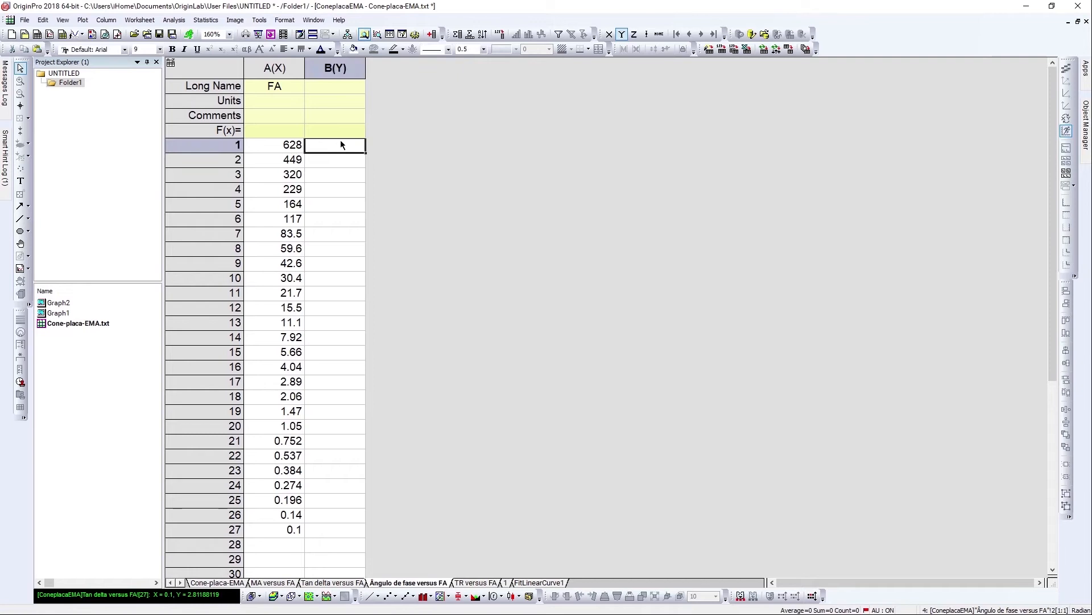
pyautogui.doubleClick(347, 88)
pyautogui.write('AF')
pyautogui.click(442, 96)
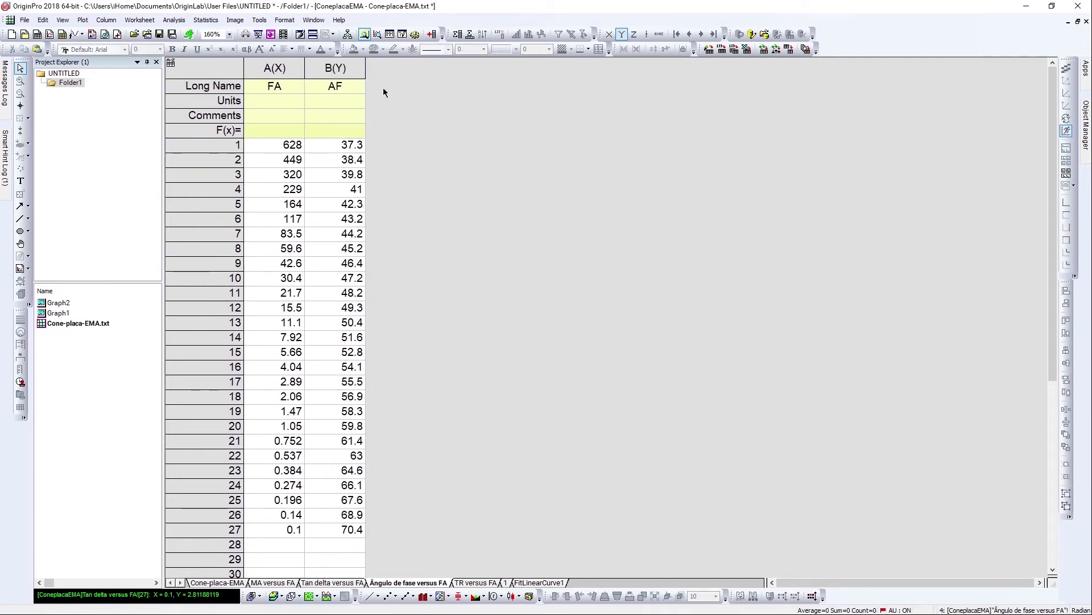
# Plot AF versus FA from the two columns as a line graph.
pyautogui.moveTo(285, 70); pyautogui.dragTo(392, 114)
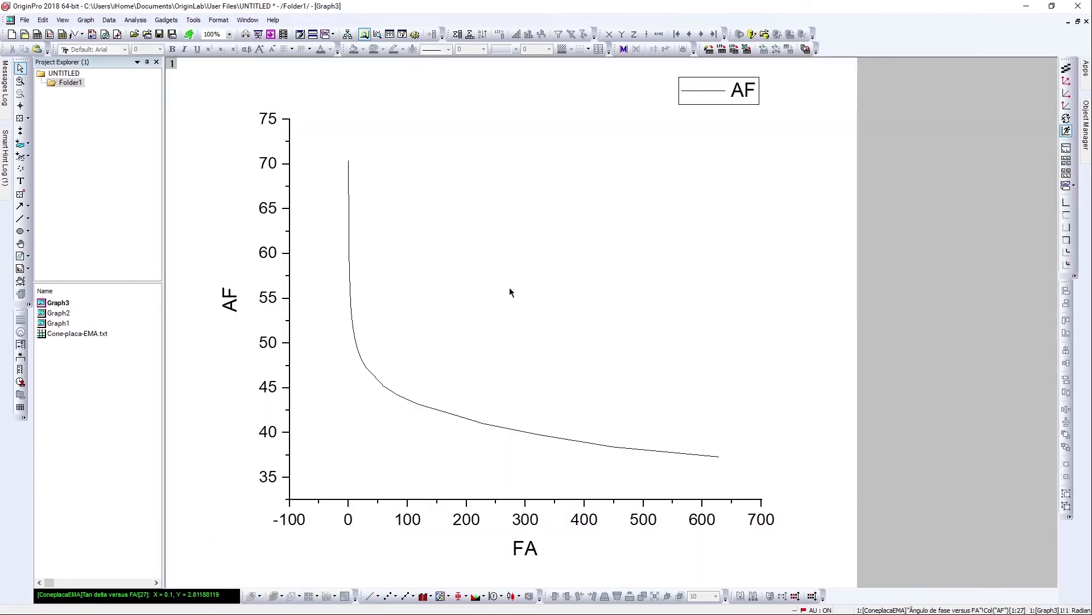
pyautogui.doubleClick(350, 202)
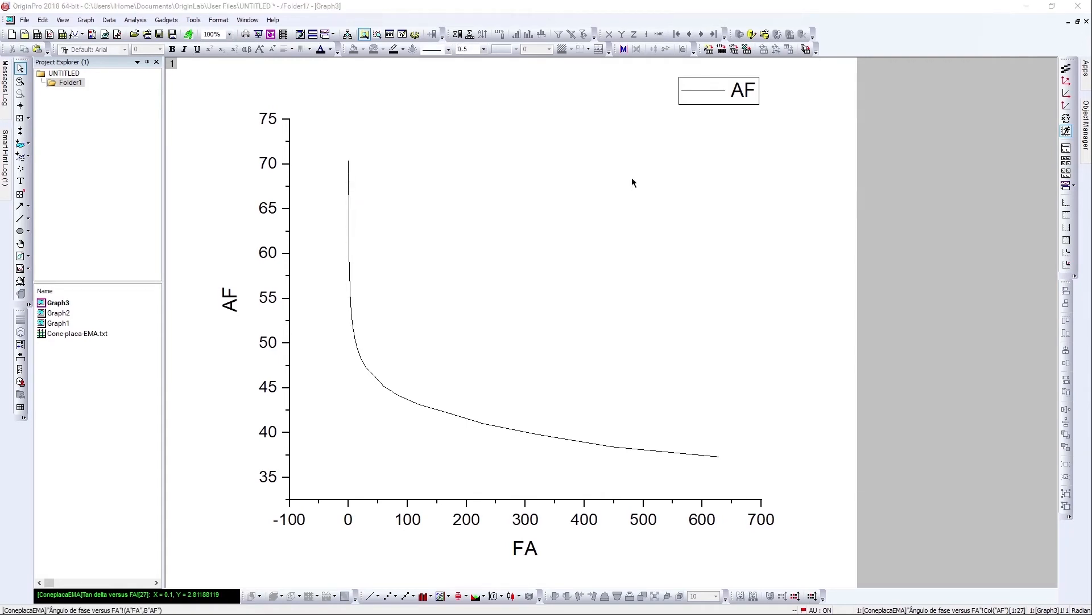
pyautogui.press('Escape')
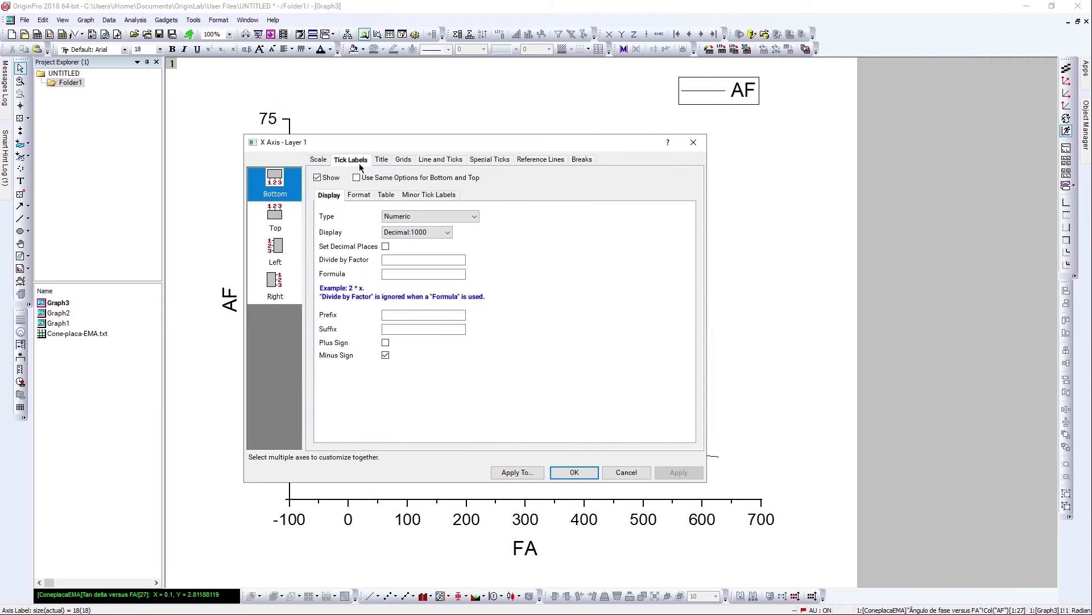
# Set both the horizontal and vertical axis scales to Log10 and rescale the graph.
pyautogui.click(323, 162)
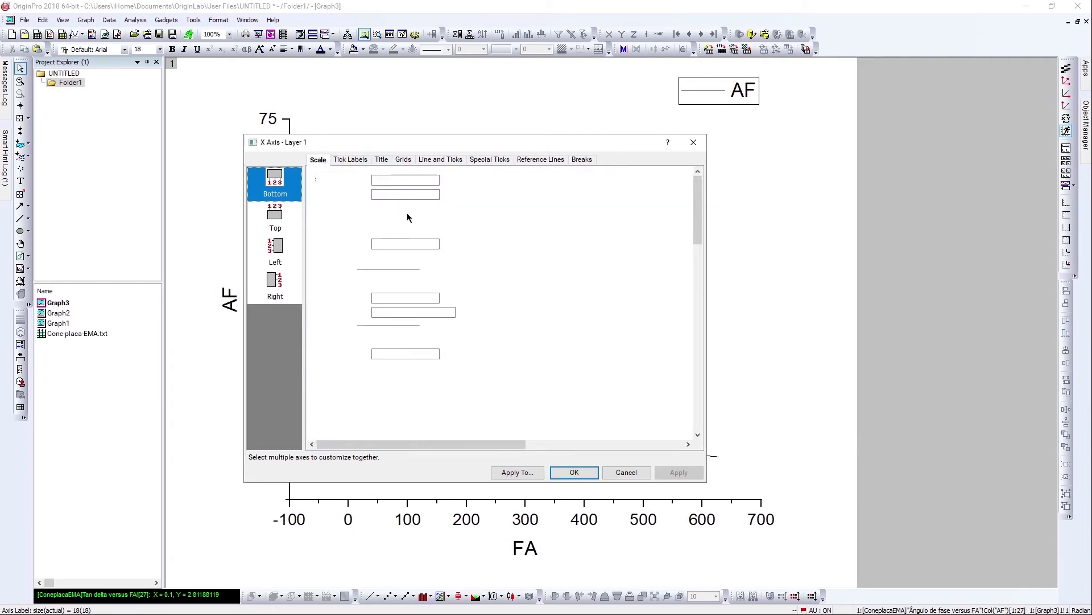
pyautogui.click(430, 209)
pyautogui.click(452, 233)
pyautogui.click(275, 215)
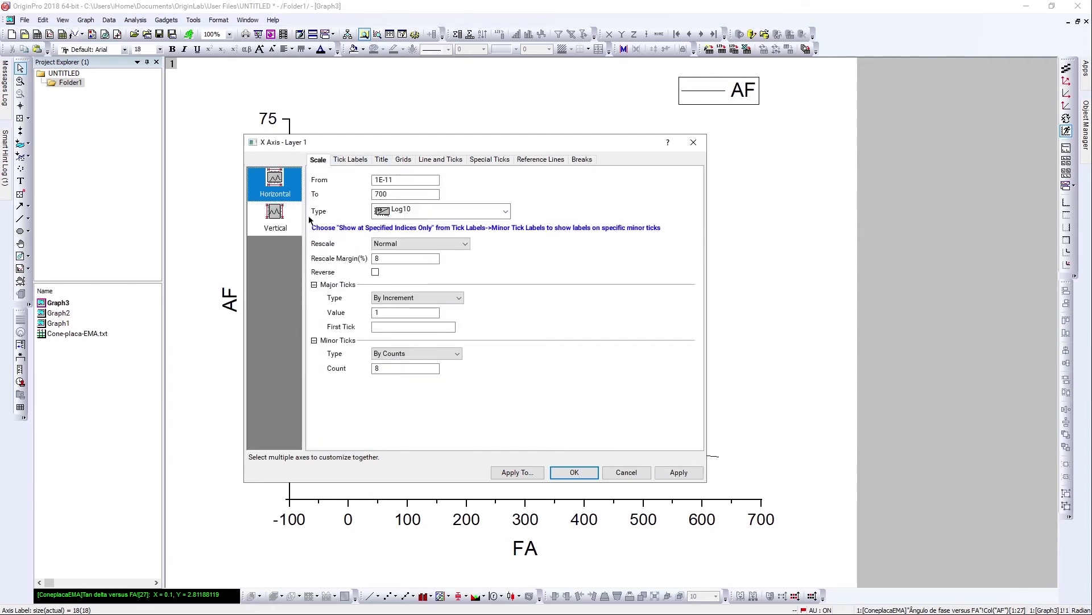
pyautogui.click(447, 211)
pyautogui.click(458, 238)
pyautogui.click(678, 472)
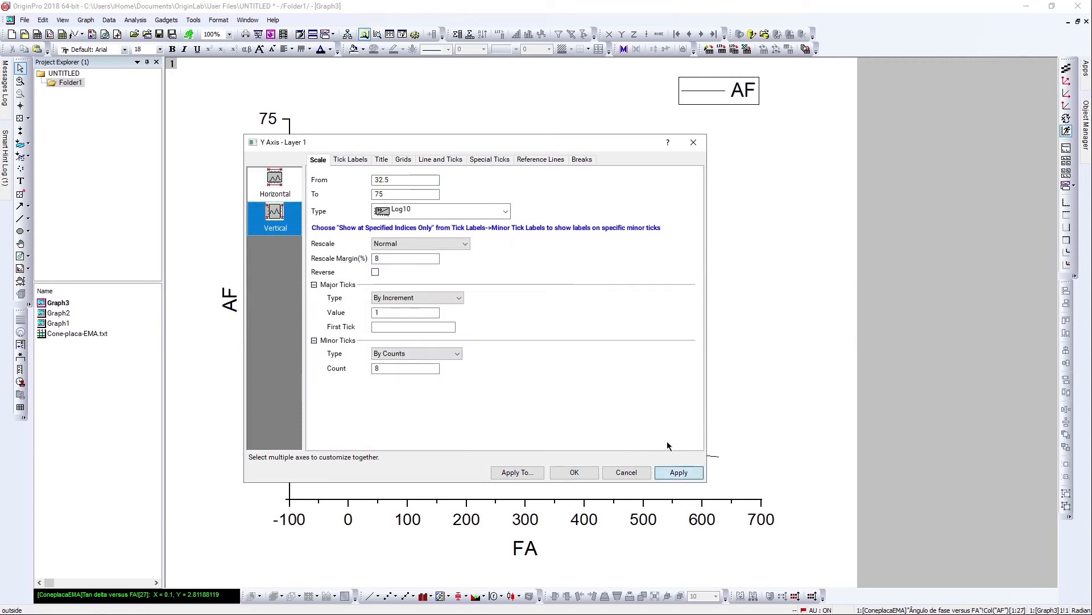
pyautogui.click(586, 470)
pyautogui.click(1065, 70)
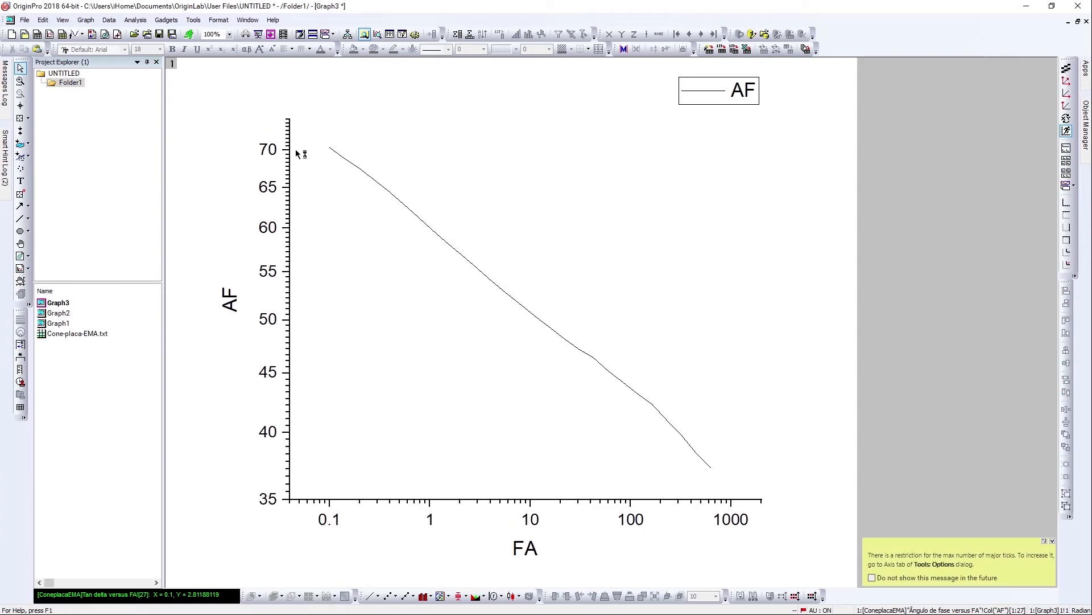
# Change the vertical AF axis scale back to Linear.
pyautogui.click(271, 153)
pyautogui.doubleClick(271, 152)
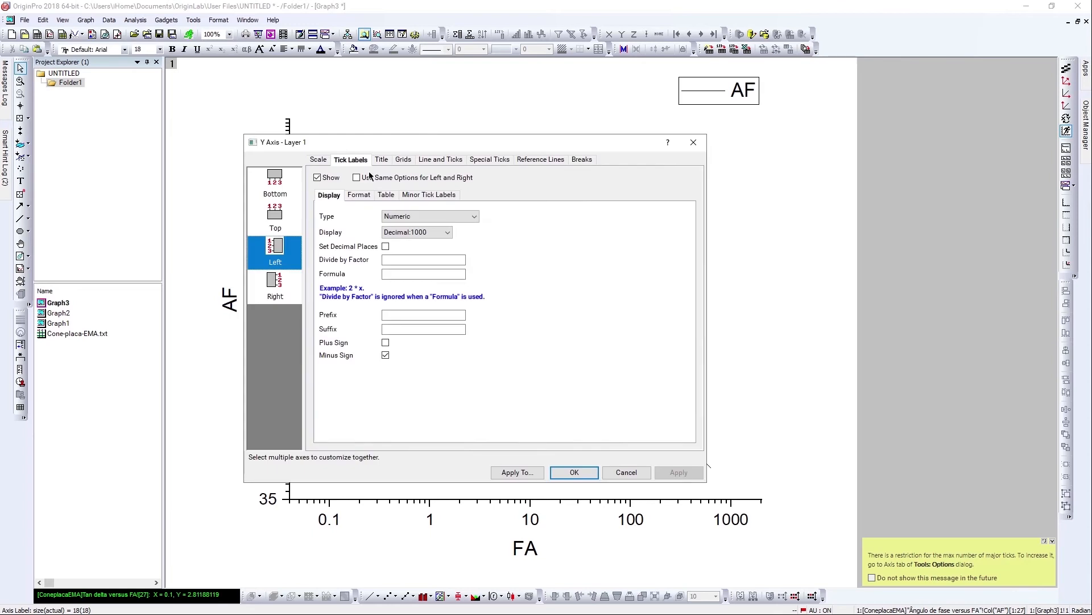
pyautogui.click(321, 161)
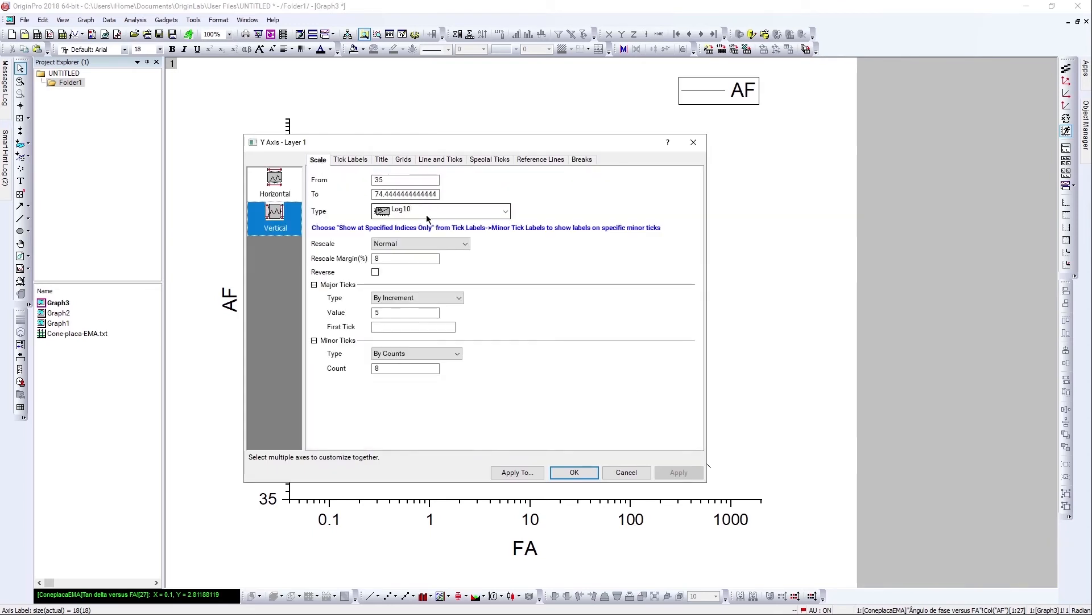
pyautogui.click(424, 212)
pyautogui.click(424, 224)
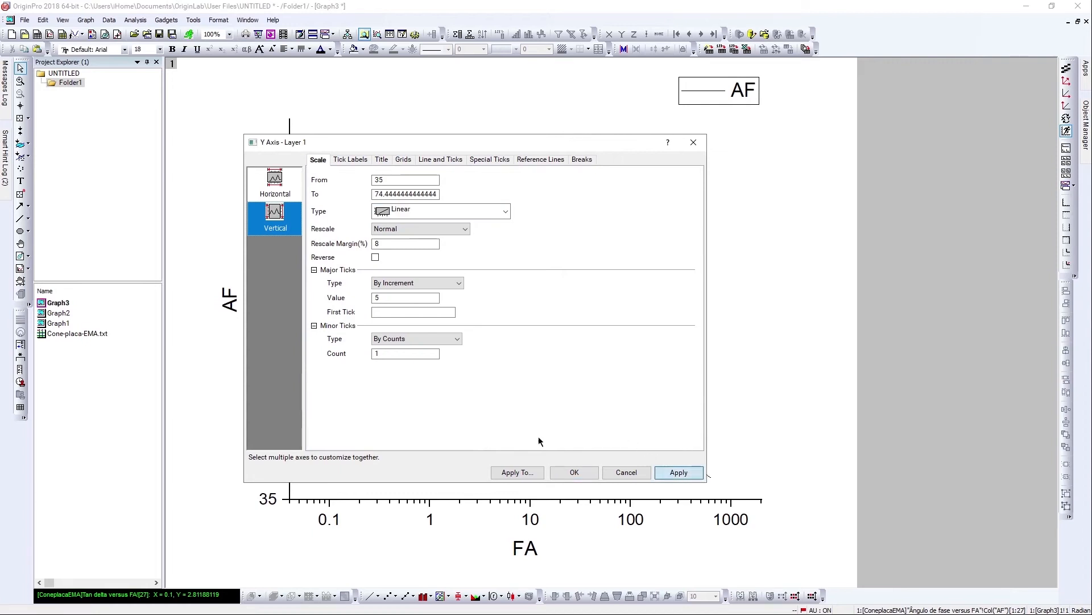
pyautogui.moveTo(628, 145); pyautogui.dragTo(613, 122)
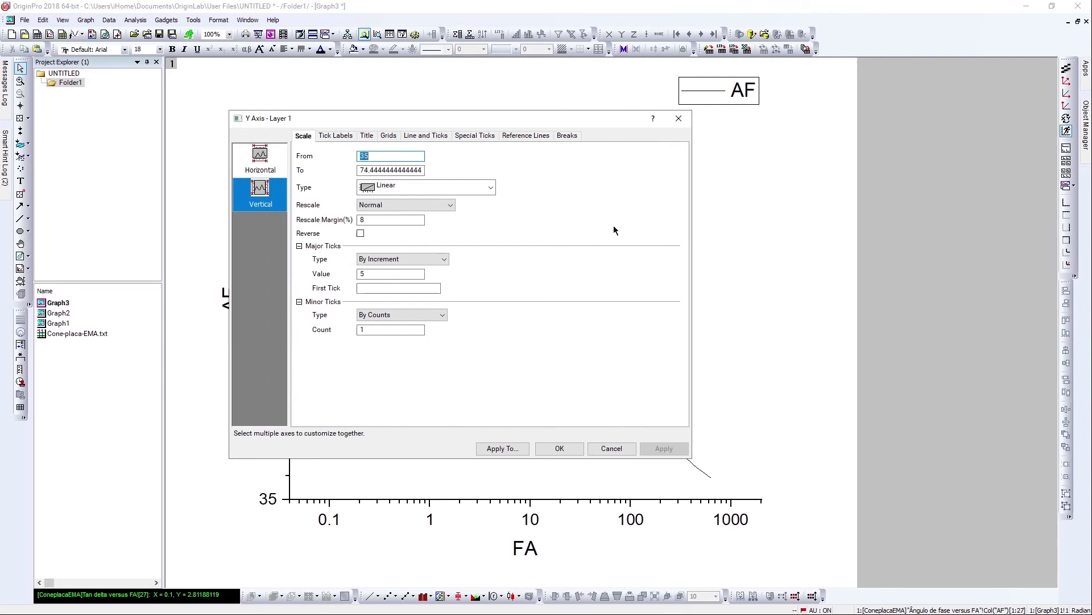
pyautogui.click(560, 448)
pyautogui.click(542, 357)
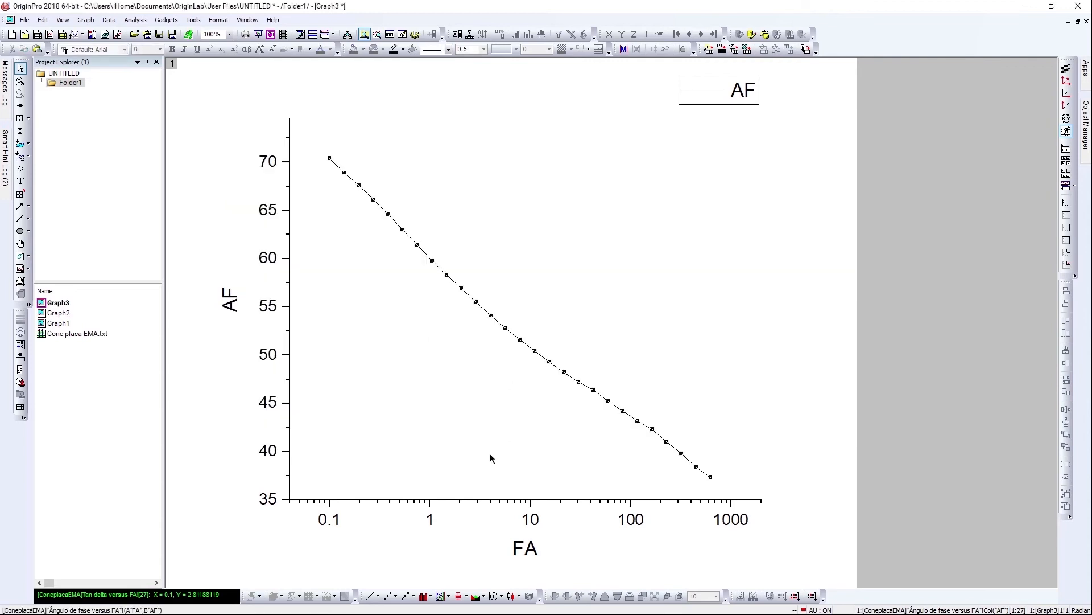
# Switch the plot to scatter symbols and draw a horizontal line across the graph at AF = 45.
pyautogui.click(390, 596)
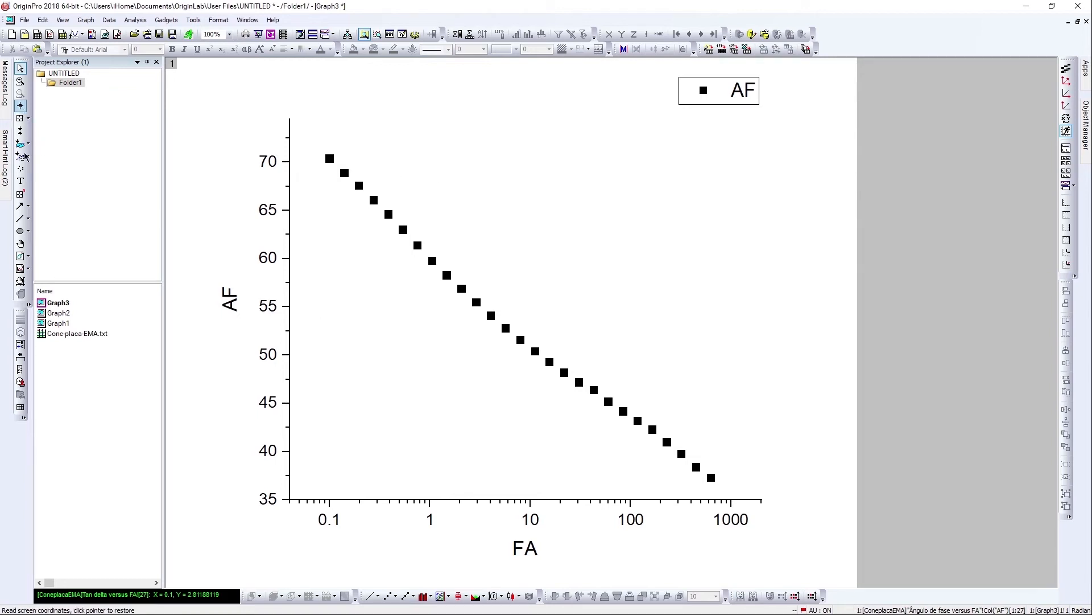
pyautogui.click(20, 219)
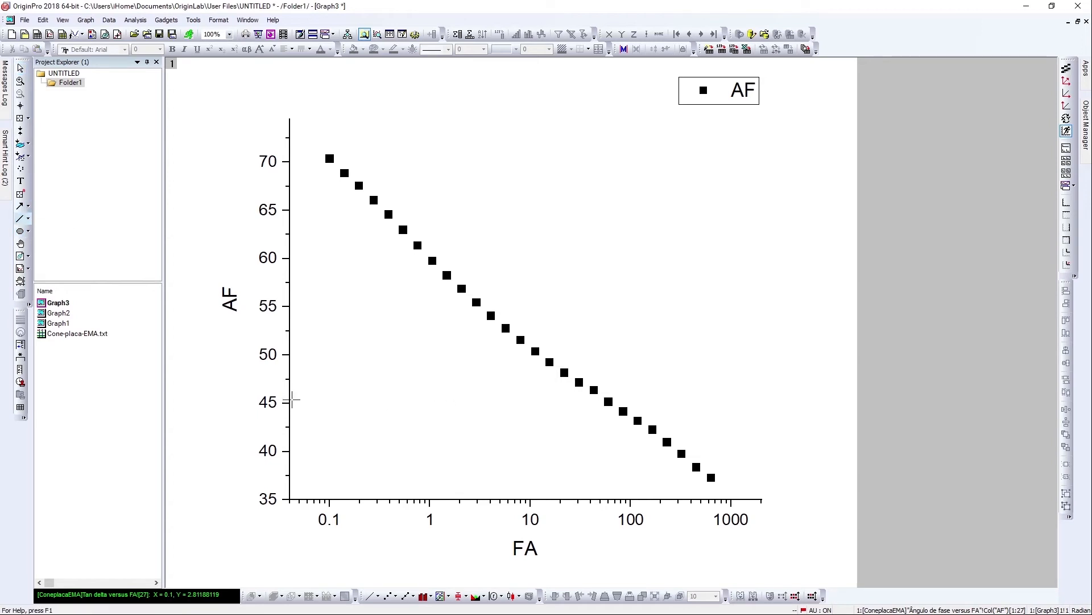
pyautogui.moveTo(296, 403); pyautogui.dragTo(642, 403)
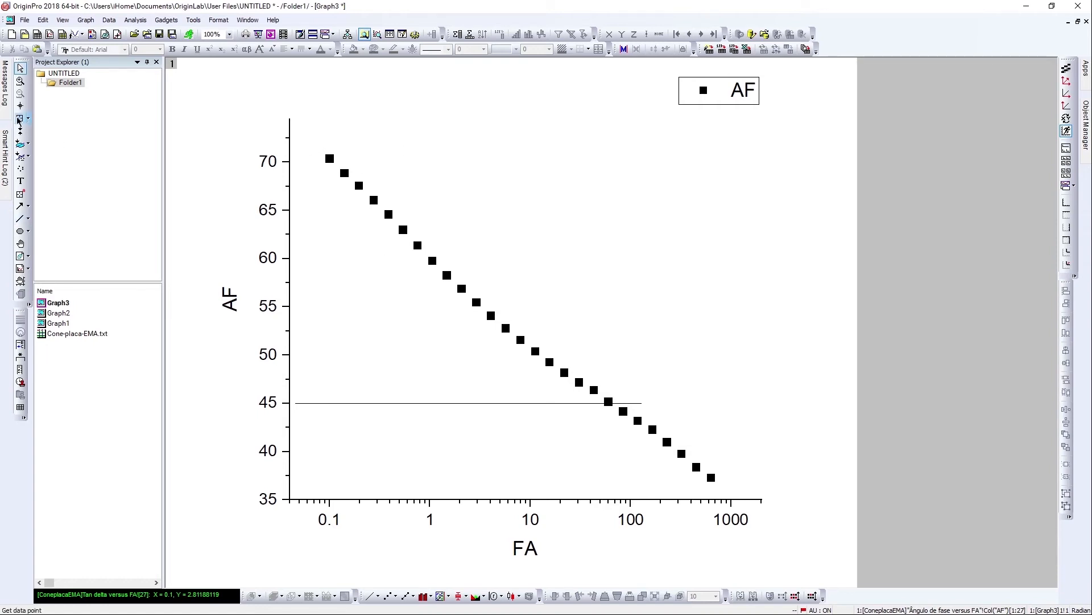
pyautogui.click(19, 120)
pyautogui.click(329, 158)
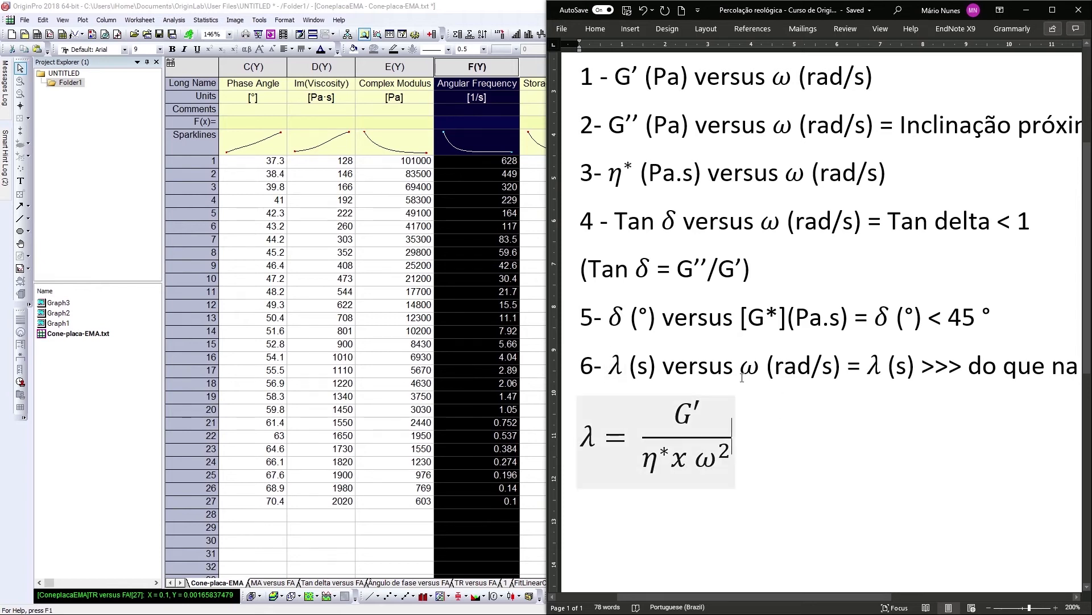
# Arrange the Origin window beside the Word document and scroll the workbook to the Storage Modulus column.
pyautogui.moveTo(884, 9); pyautogui.dragTo(1091, 146)
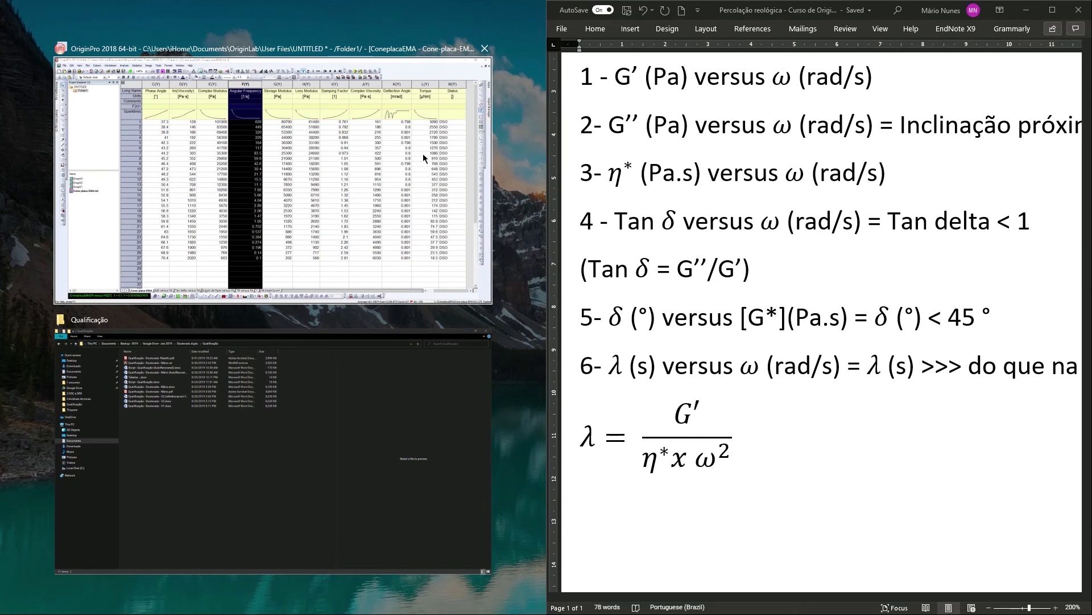
pyautogui.click(474, 83)
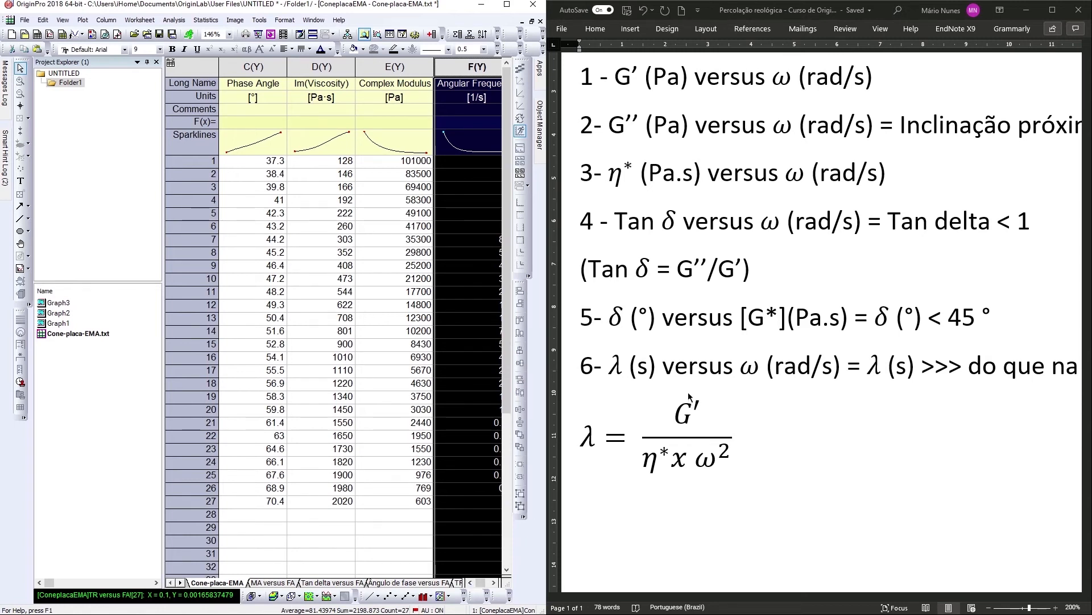
pyautogui.click(472, 583)
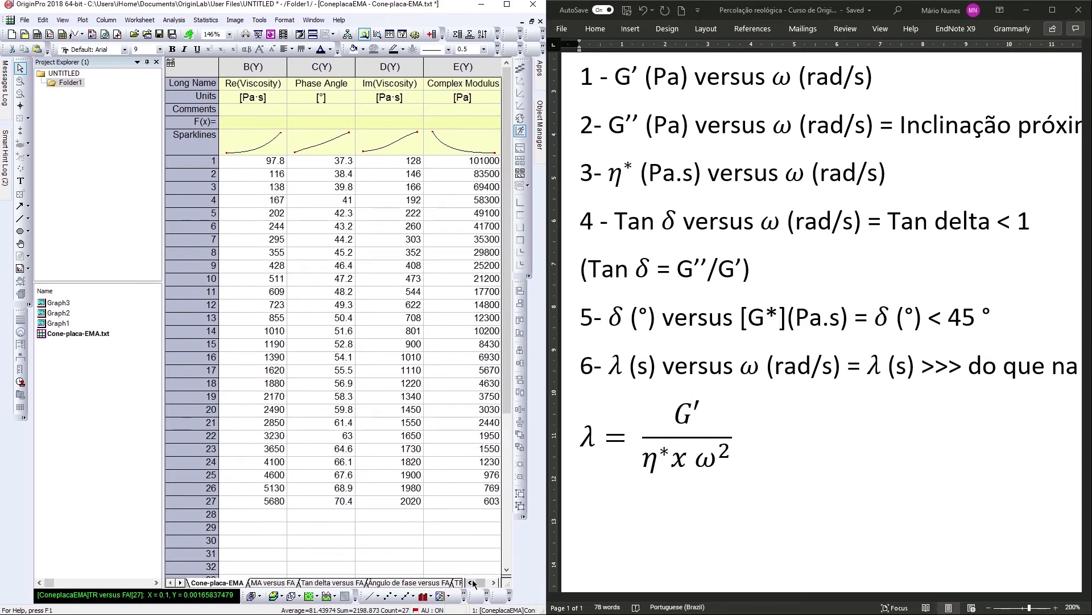
pyautogui.click(493, 583)
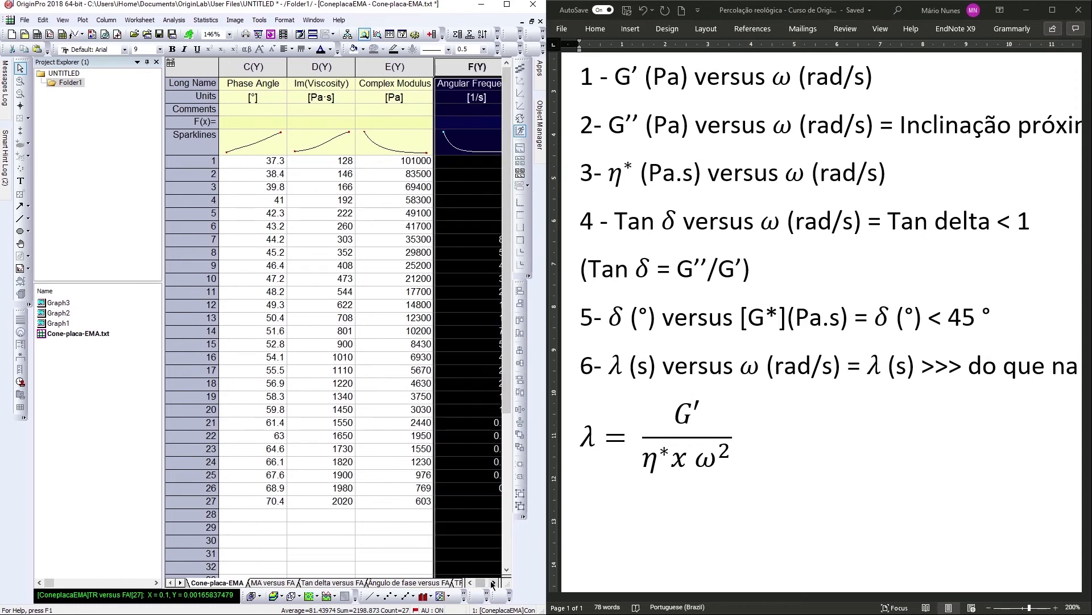
pyautogui.click(493, 583)
pyautogui.click(493, 583)
pyautogui.click(493, 582)
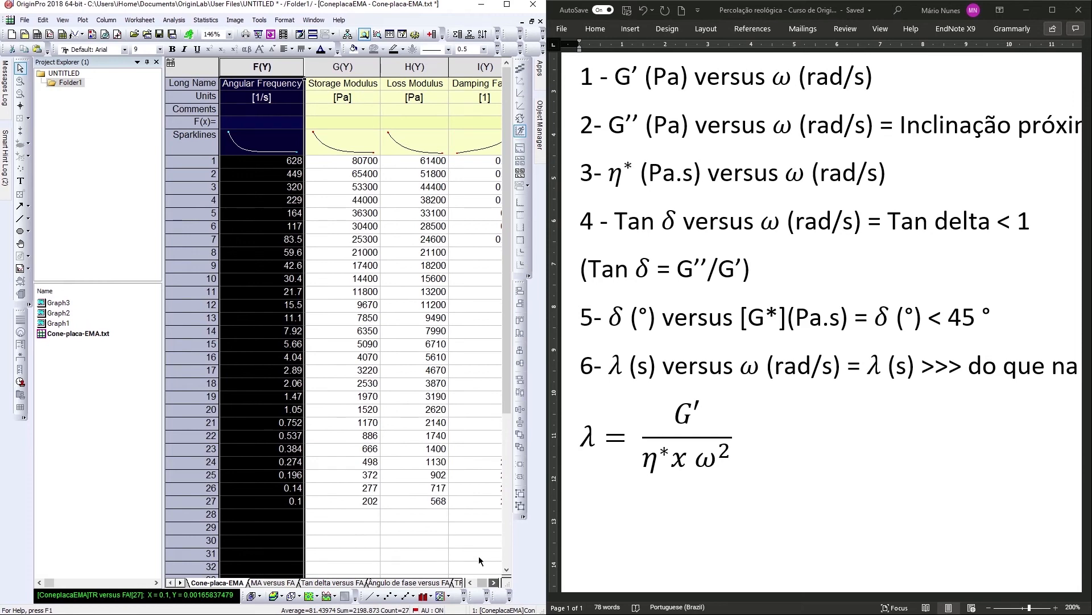
# Copy the Storage Modulus column into the G' column of the TR versus FA sheet.
pyautogui.click(336, 67)
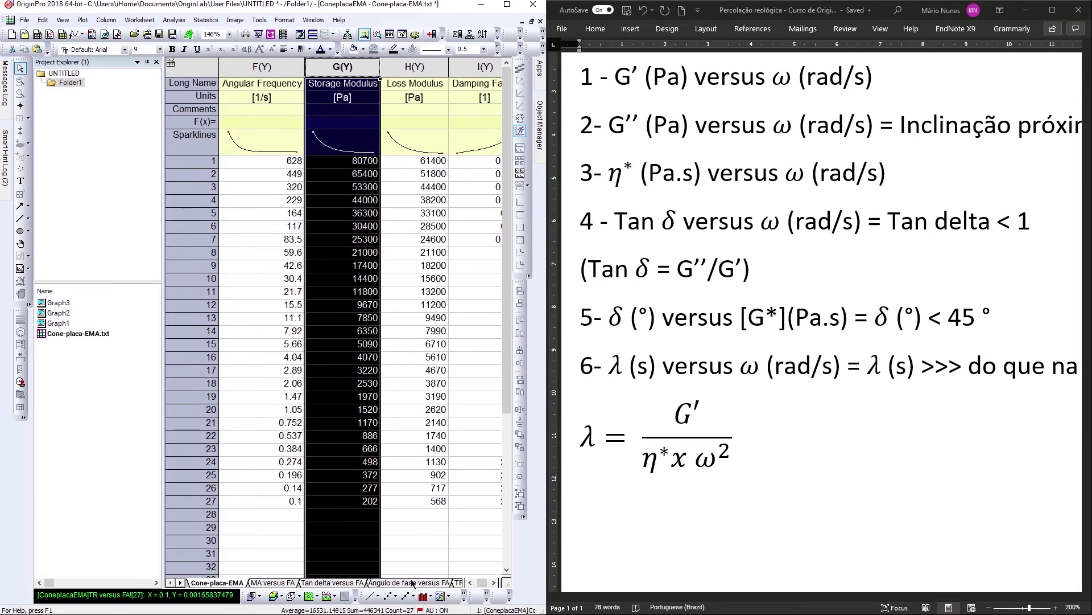
pyautogui.click(458, 583)
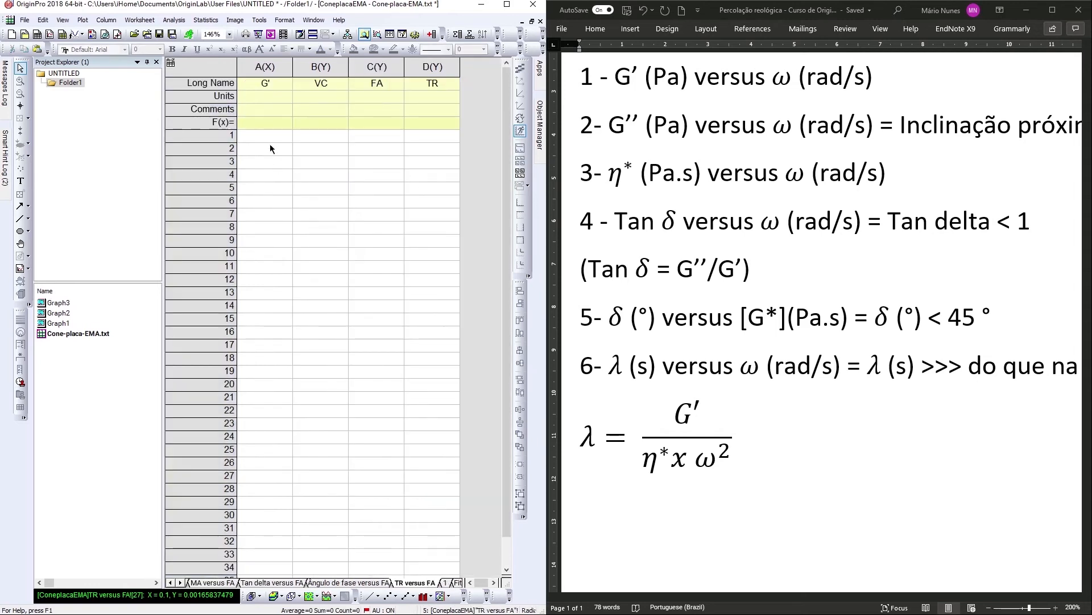
pyautogui.click(271, 139)
pyautogui.hotkey('ctrl', 'v')
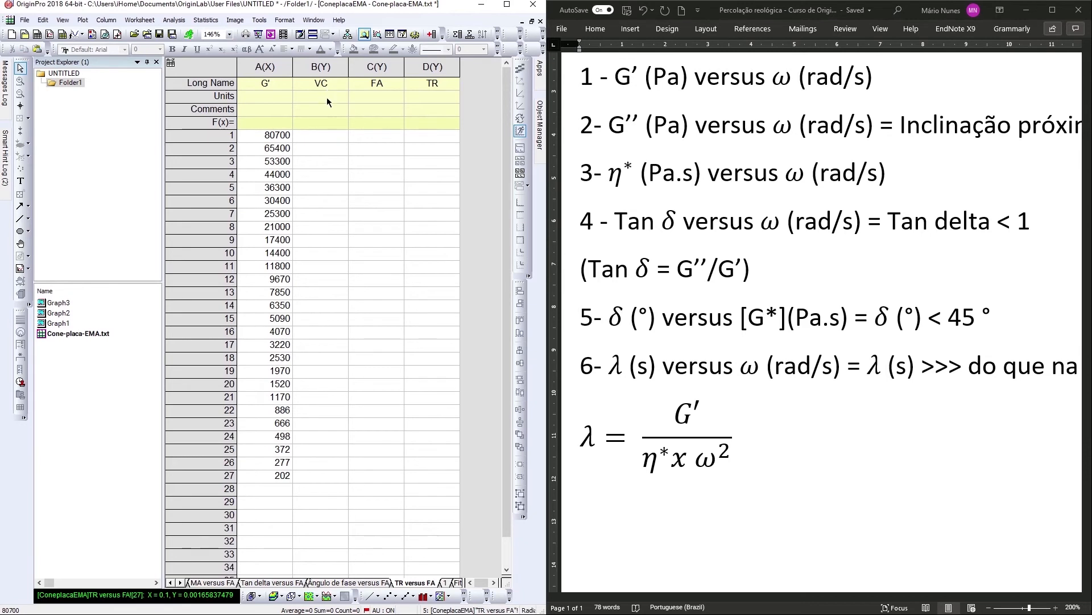
# Copy the Complex Viscosity column from the Cone-placa-EMA sheet into the VC column of the TR versus FA sheet.
pyautogui.click(170, 583)
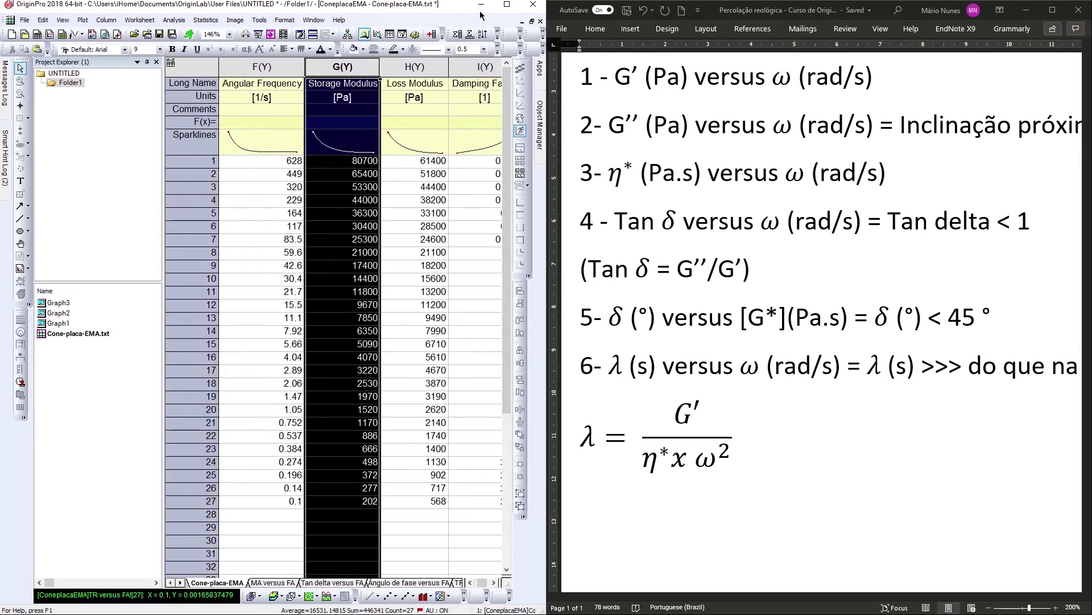
pyautogui.click(470, 583)
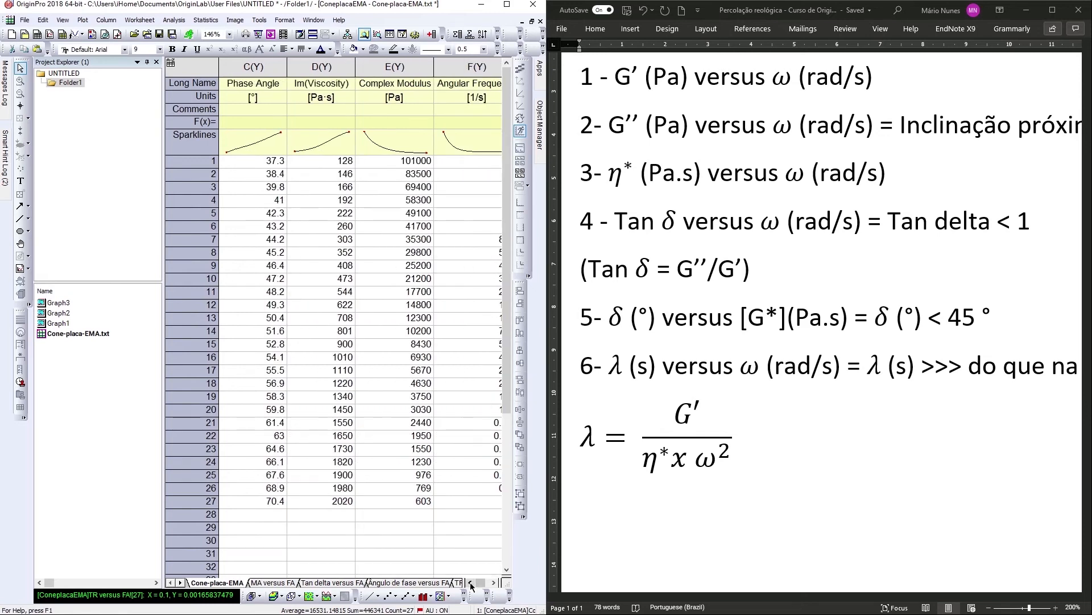
pyautogui.doubleClick(470, 583)
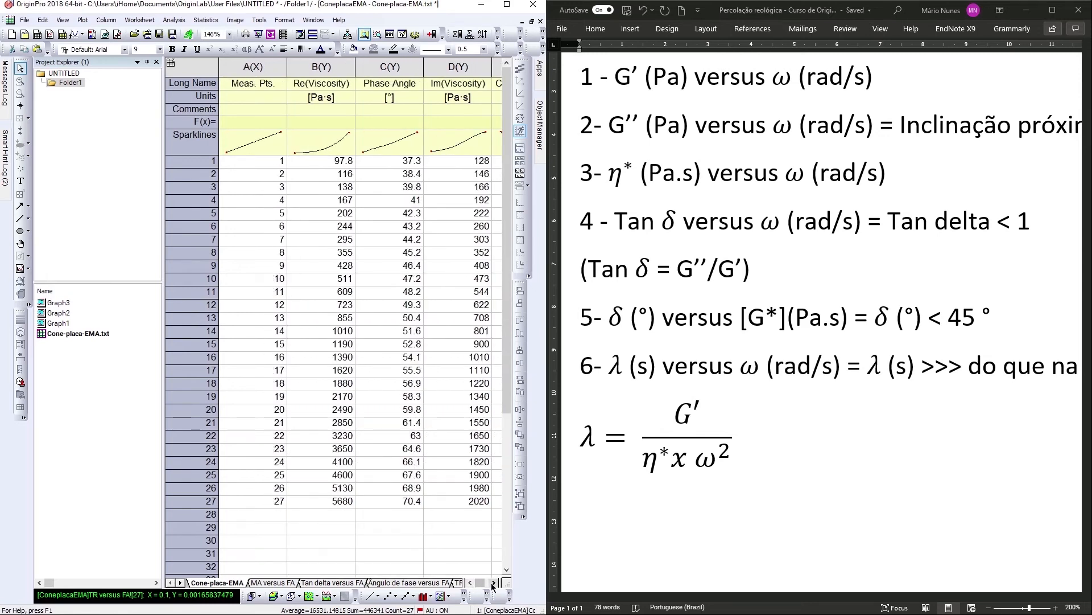
pyautogui.doubleClick(493, 582)
pyautogui.tripleClick(493, 582)
pyautogui.doubleClick(494, 583)
pyautogui.click(494, 583)
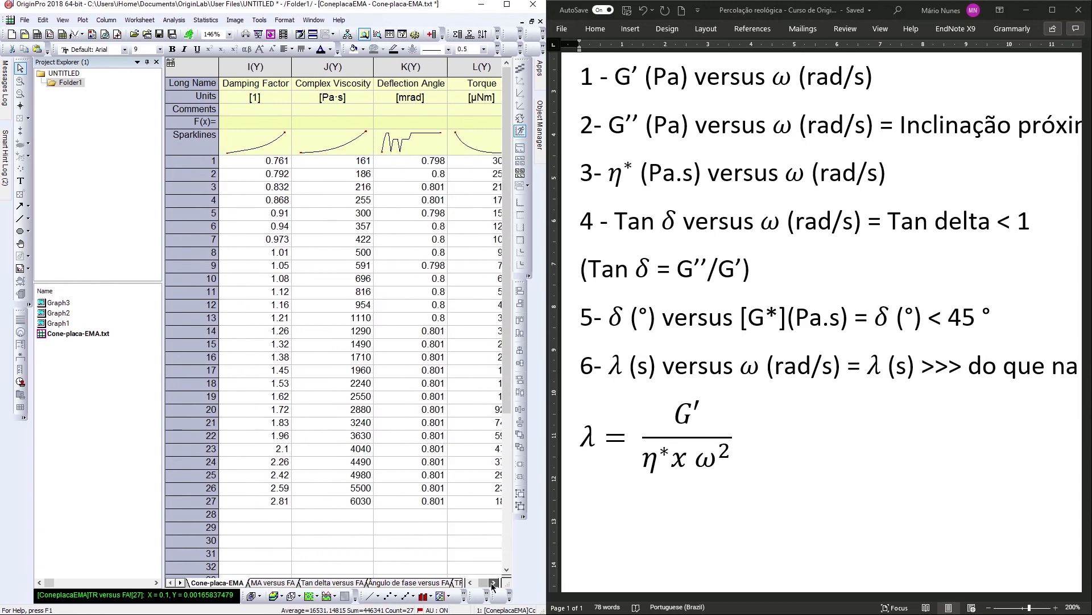
pyautogui.click(314, 68)
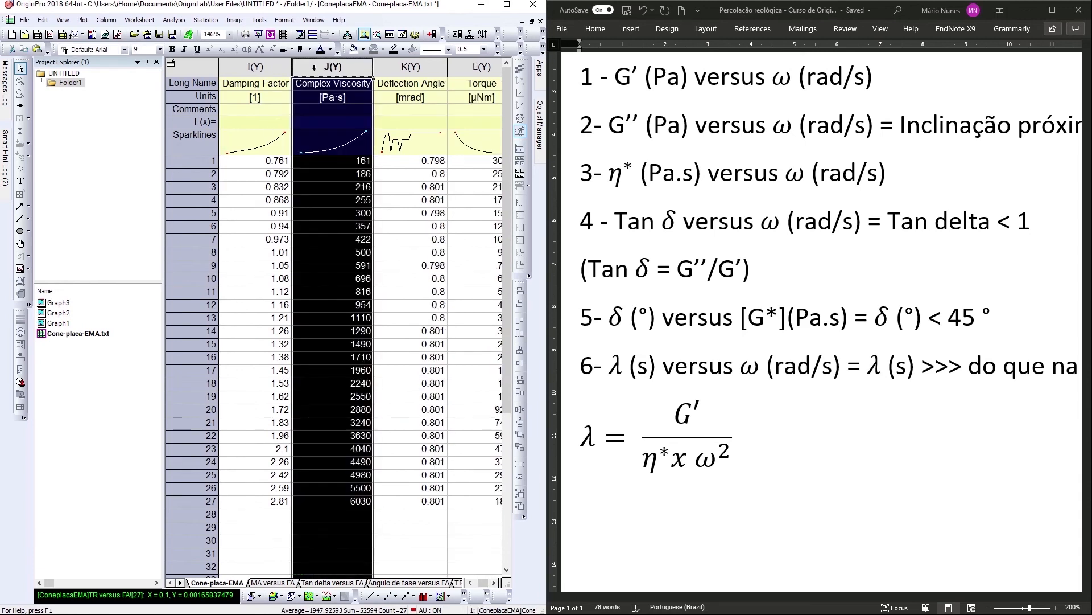
pyautogui.click(458, 582)
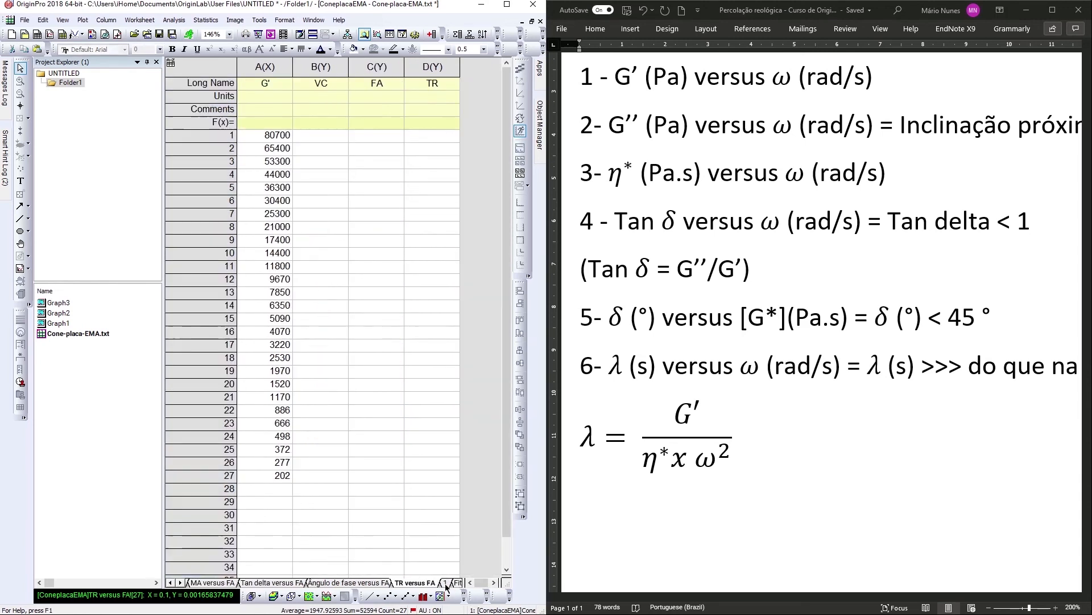
pyautogui.click(317, 139)
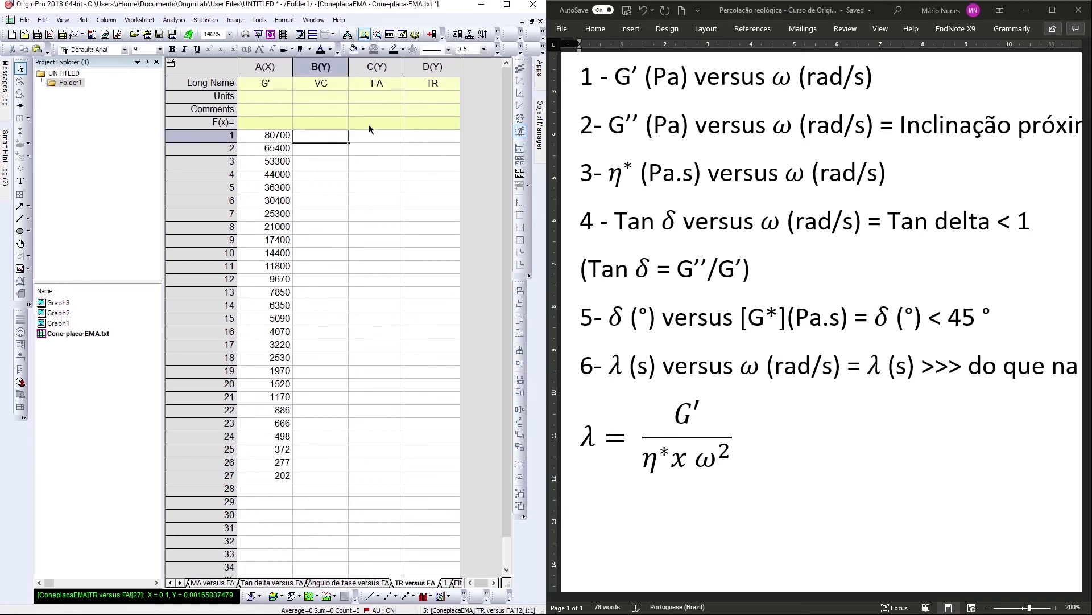
pyautogui.hotkey('ctrl', 'v')
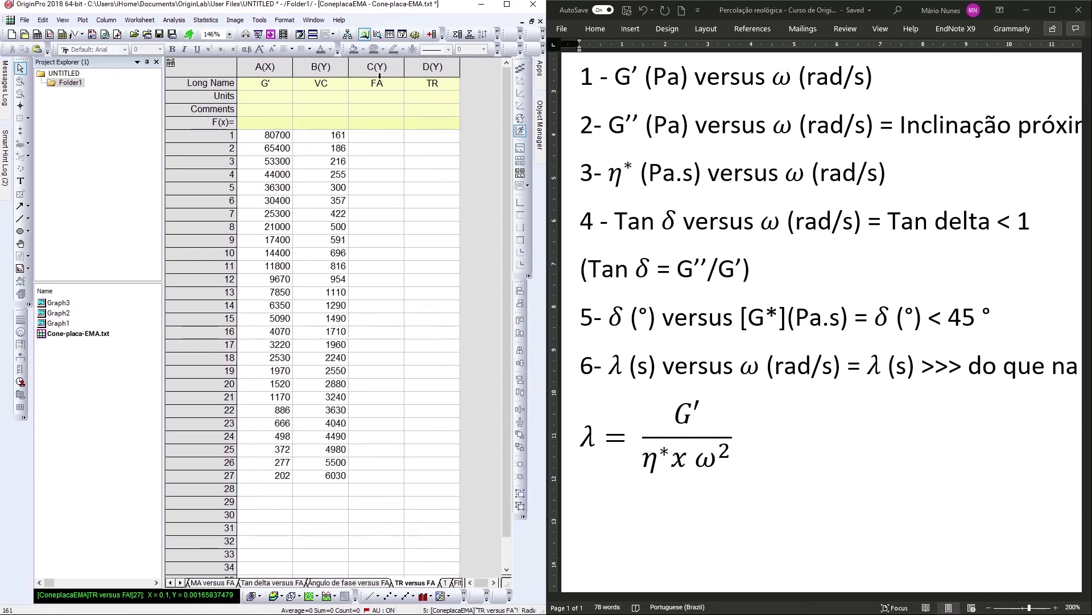
# Copy the Angular Frequency column from the Cone-placa-EMA sheet into the FA column of the TR versus FA sheet.
pyautogui.click(170, 582)
pyautogui.click(215, 582)
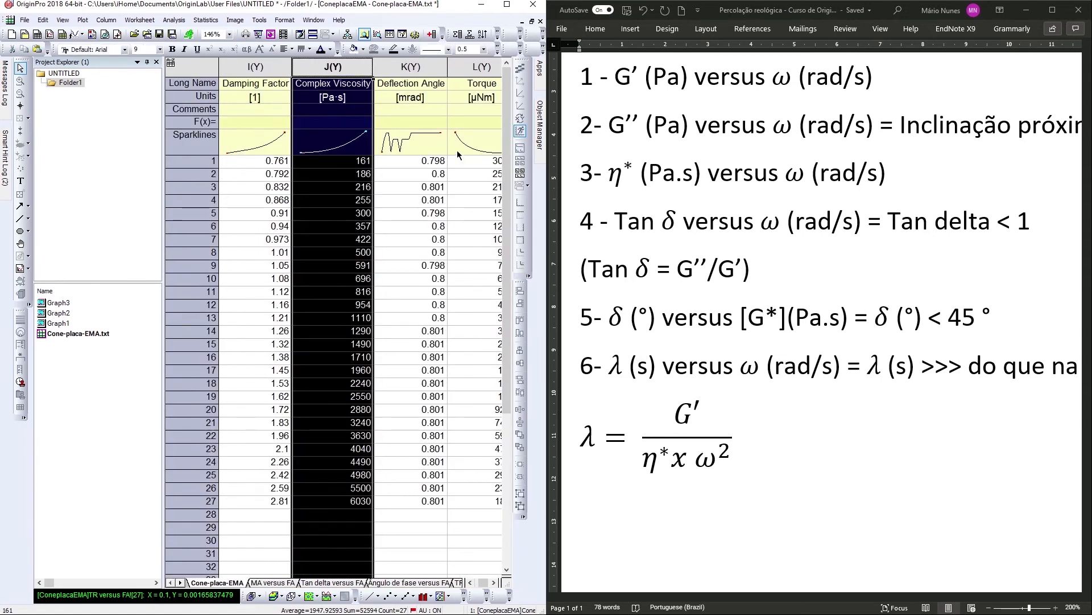
pyautogui.click(470, 583)
pyautogui.click(470, 583)
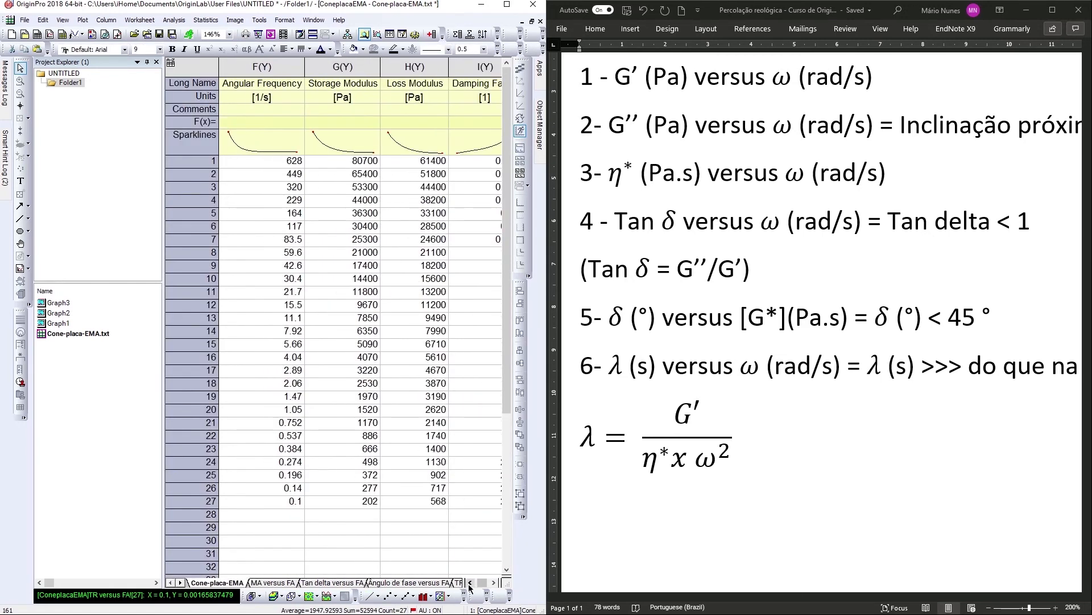
pyautogui.click(470, 583)
pyautogui.click(352, 68)
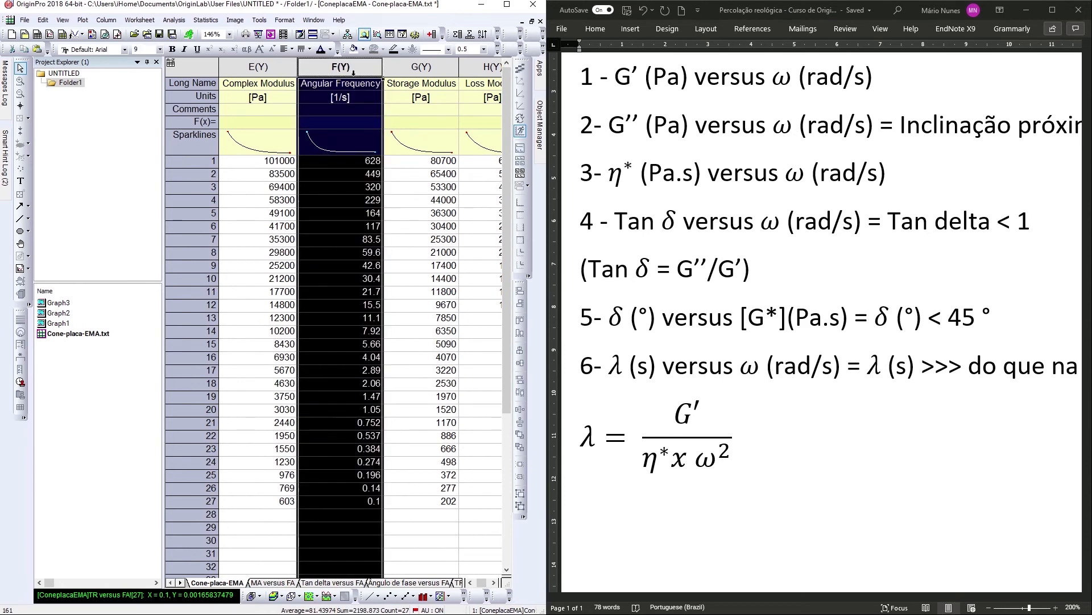
pyautogui.click(458, 583)
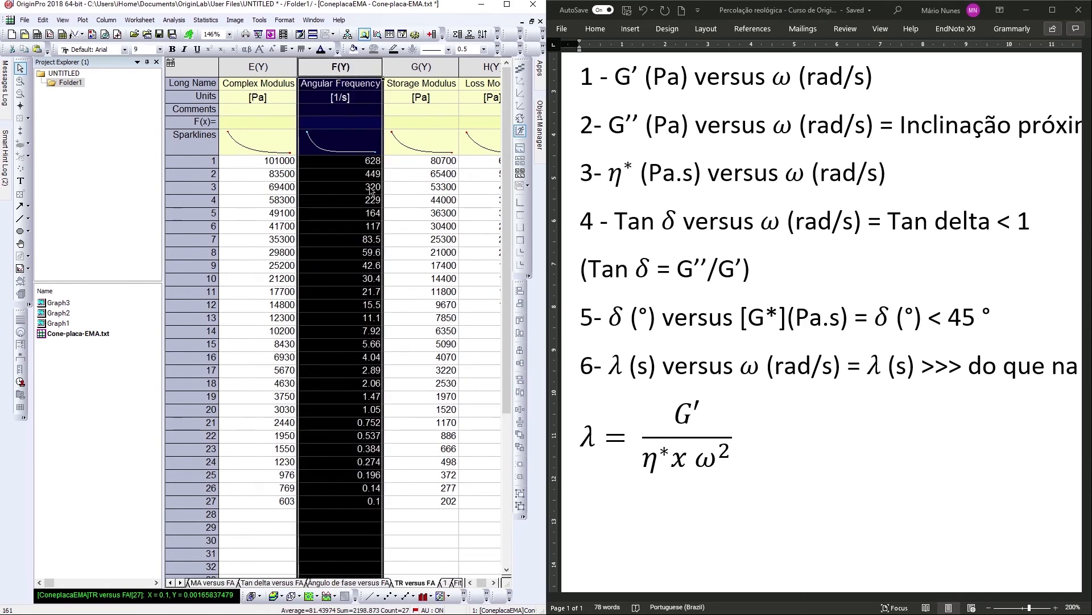
pyautogui.click(375, 136)
pyautogui.hotkey('ctrl', 'v')
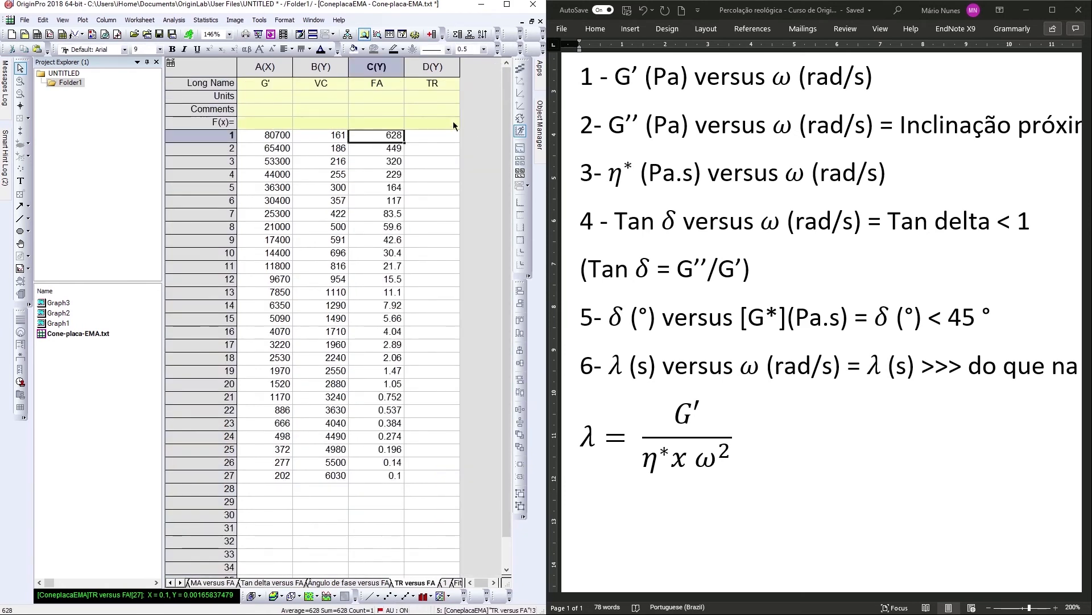
# Set the TR column values to Col("G'") divided by Col("VC") times Col("FA") squared and apply the formula.
pyautogui.click(432, 67)
pyautogui.rightClick(447, 74)
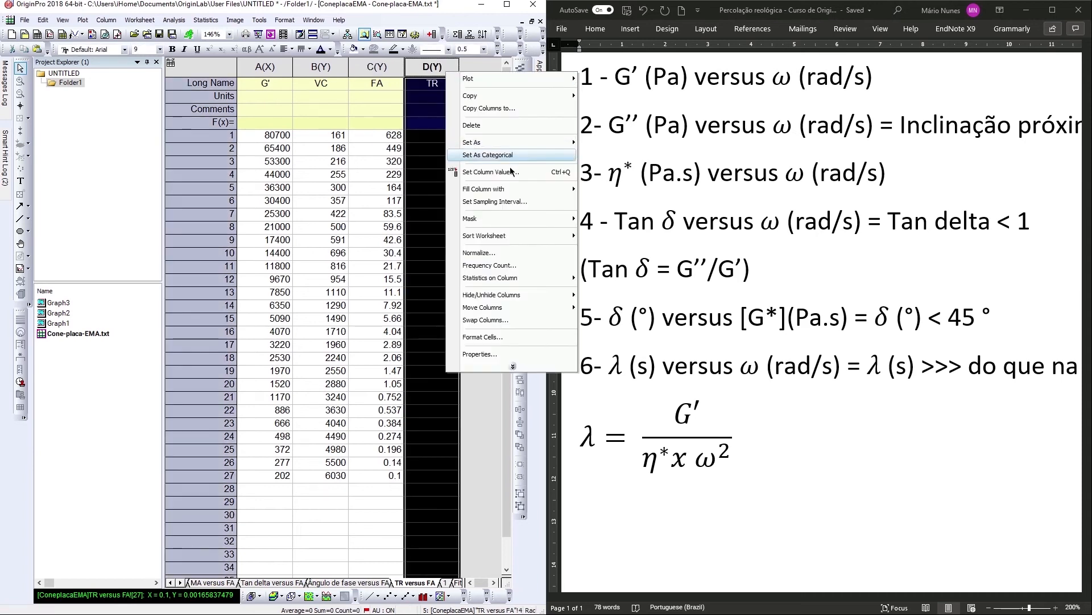
pyautogui.click(478, 172)
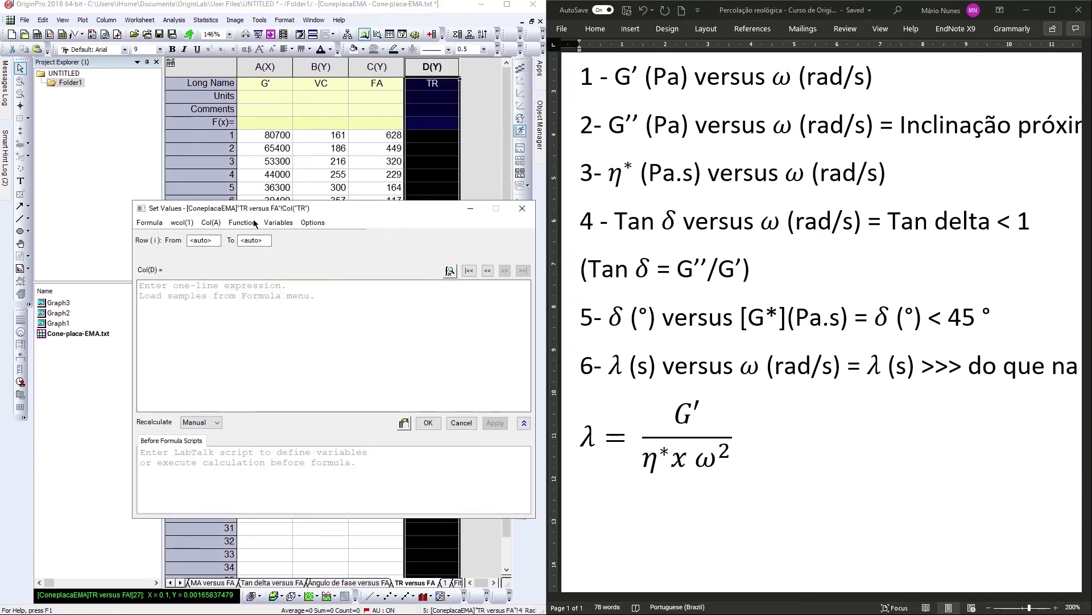
pyautogui.click(211, 223)
pyautogui.click(227, 252)
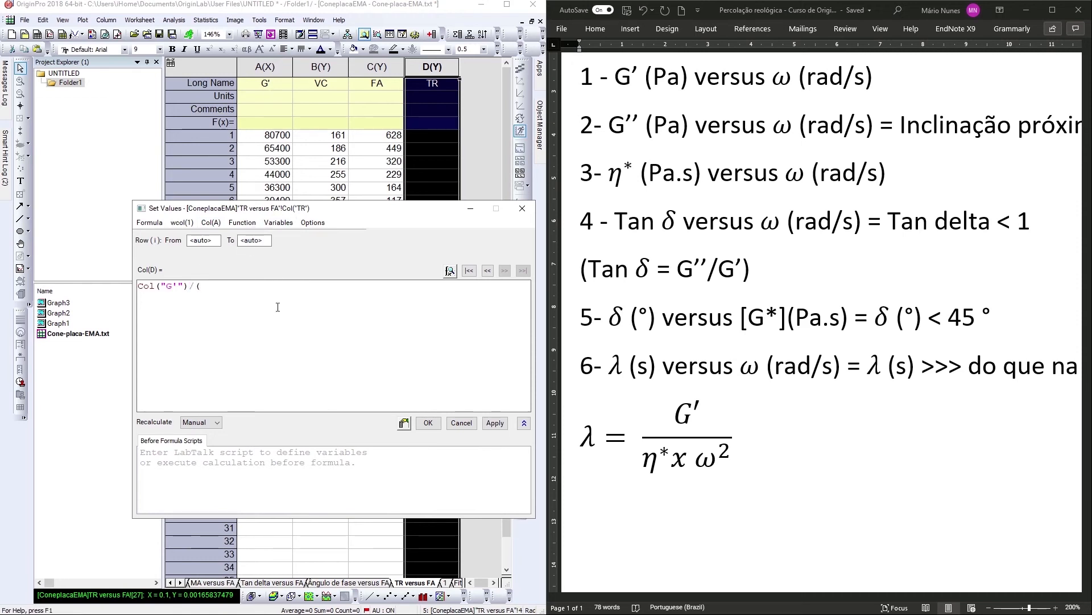
pyautogui.click(216, 224)
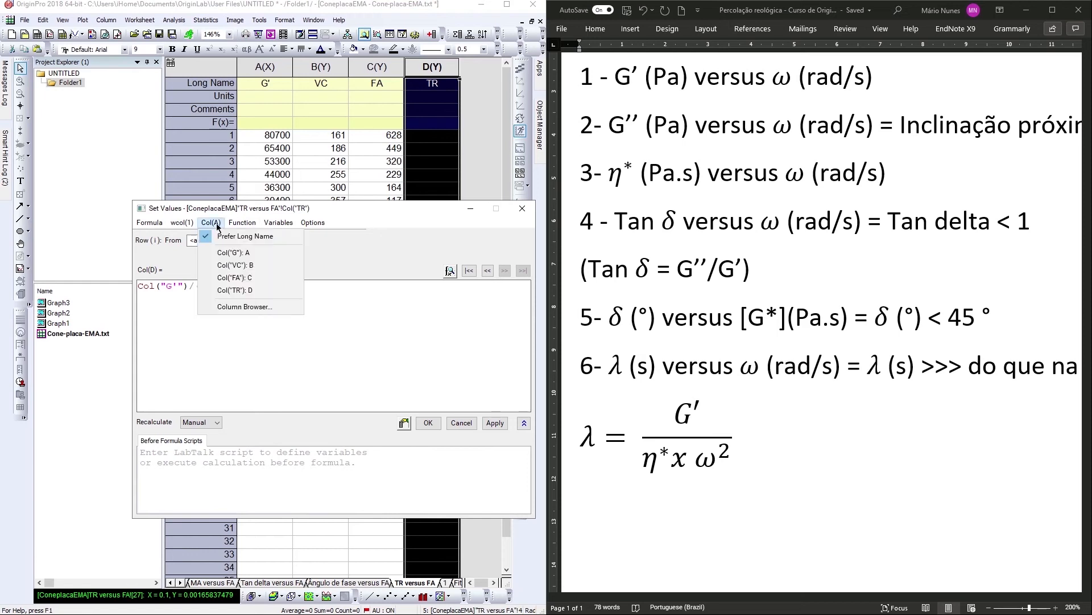
pyautogui.click(242, 267)
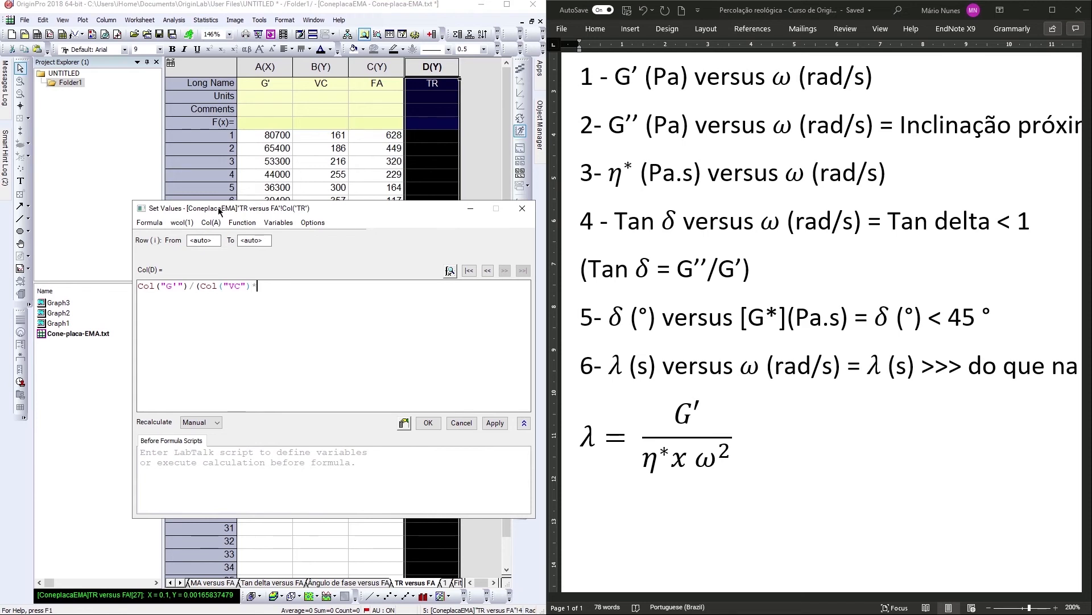
pyautogui.click(211, 223)
pyautogui.click(247, 277)
pyautogui.write(')(2')
pyautogui.click(495, 422)
pyautogui.click(429, 422)
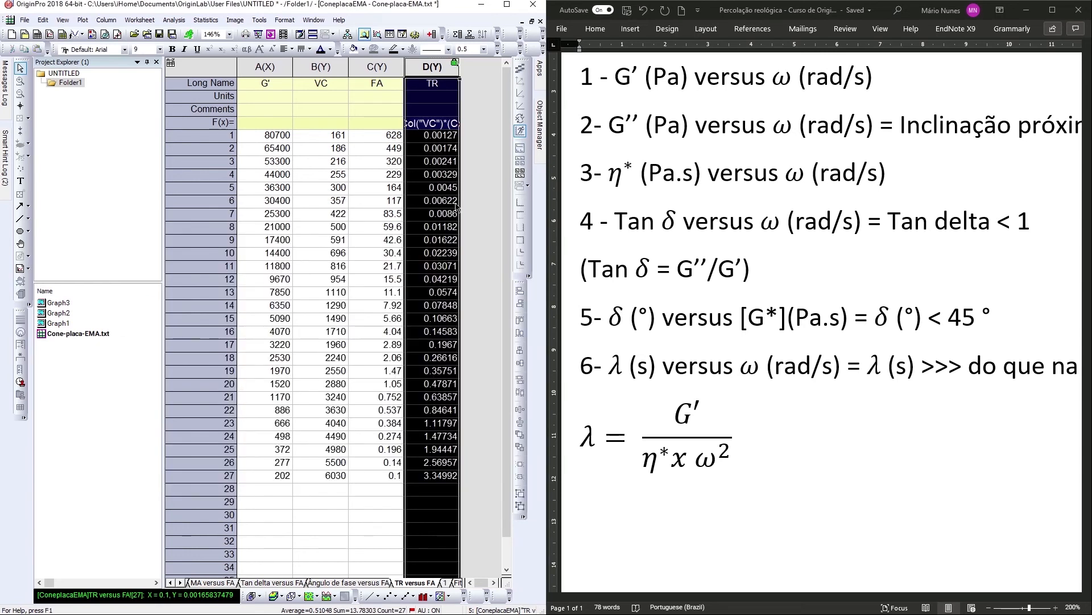
# Maximize the Origin window and designate column E as an X column.
pyautogui.click(472, 207)
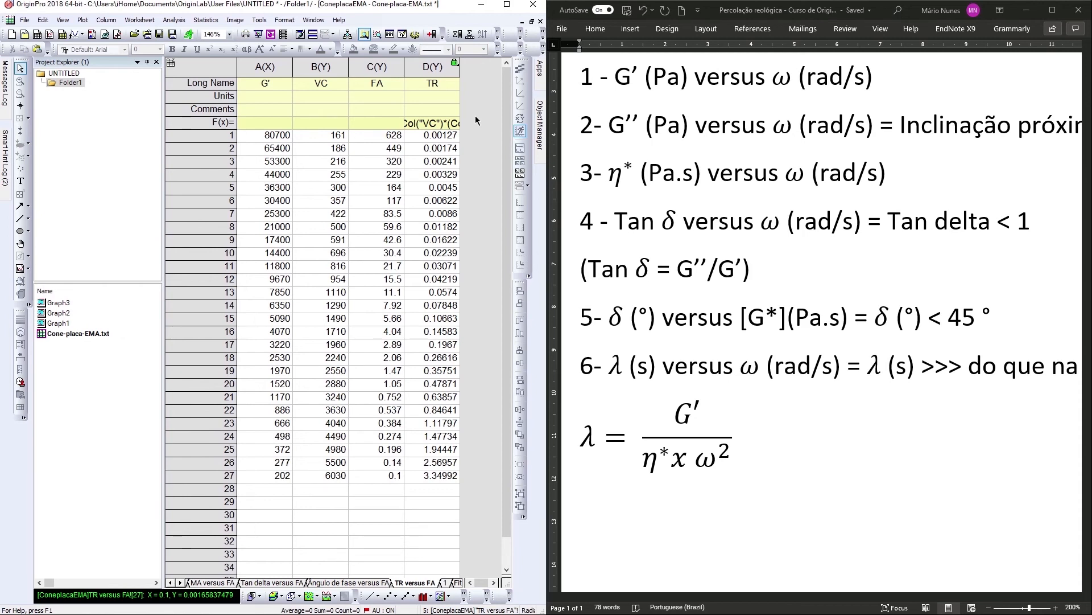
pyautogui.click(432, 34)
pyautogui.click(507, 6)
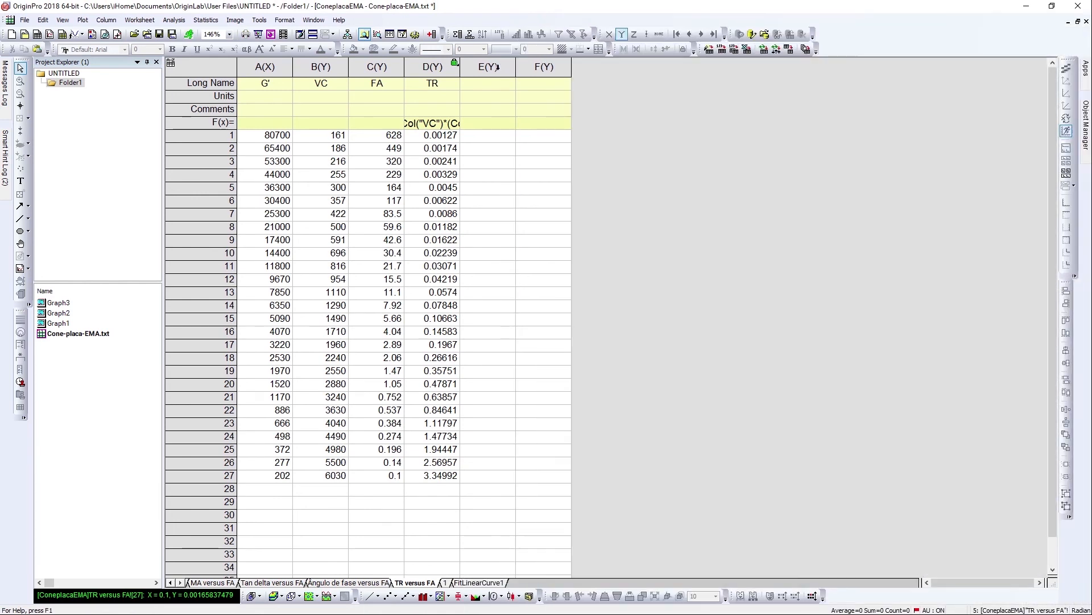
pyautogui.click(497, 67)
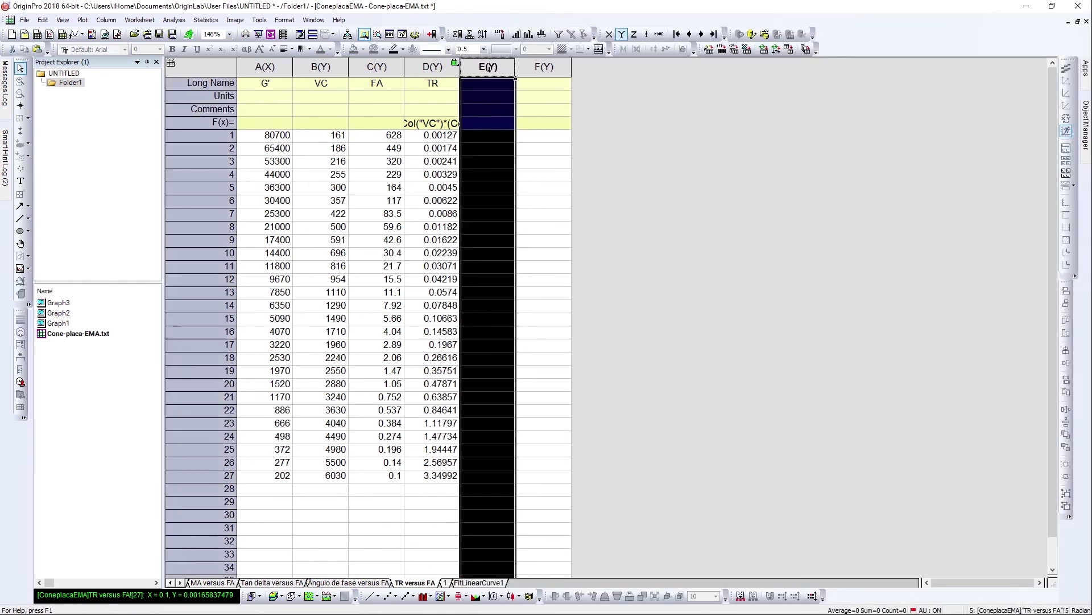
pyautogui.rightClick(491, 70)
pyautogui.moveTo(544, 140)
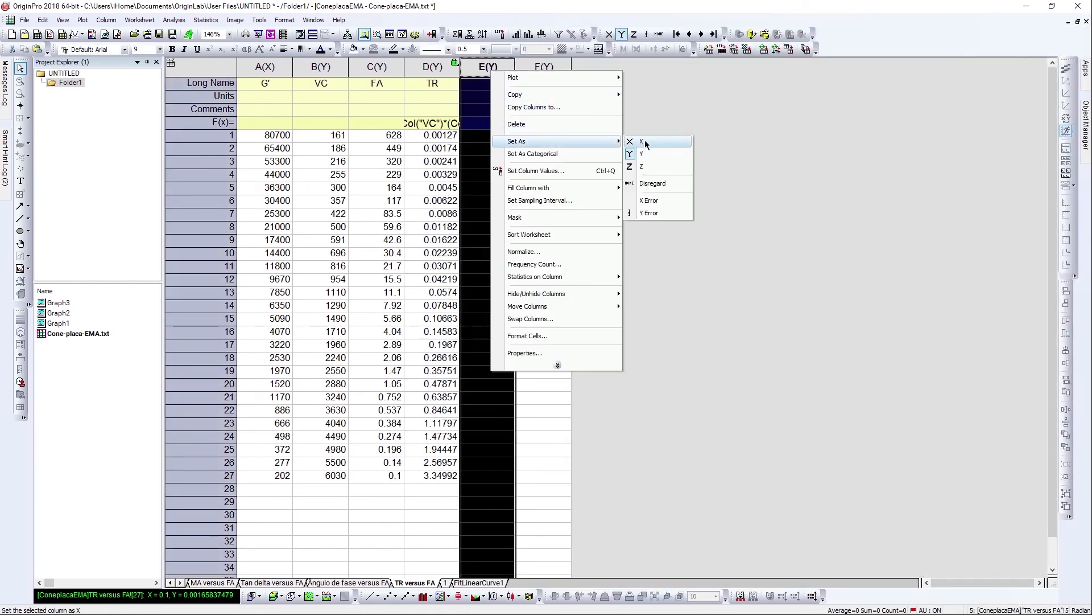
pyautogui.click(637, 141)
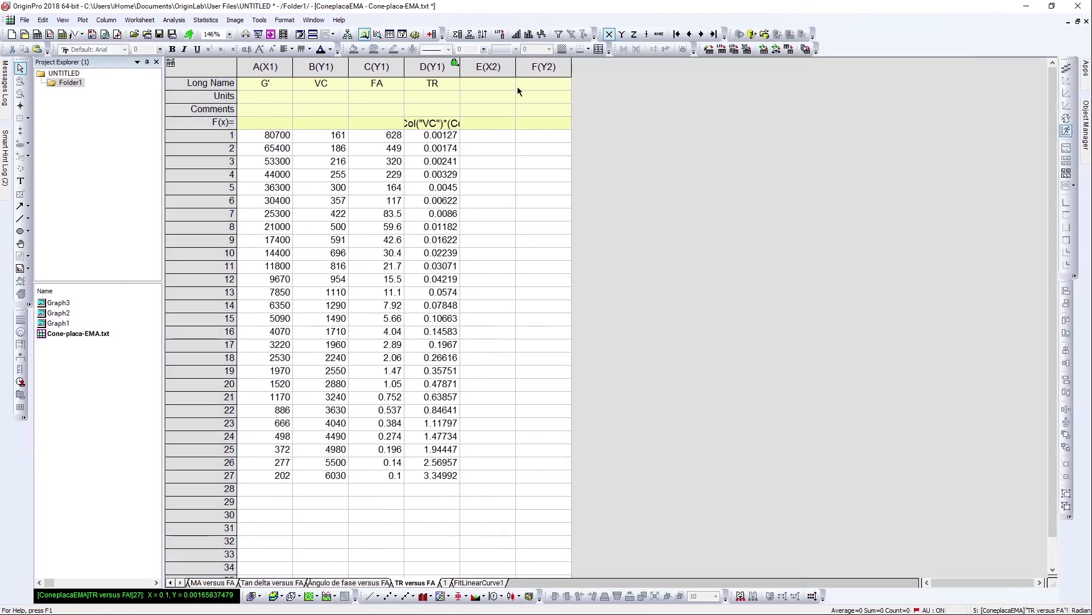
# Copy the FA column values into column E.
pyautogui.click(400, 68)
pyautogui.click(488, 135)
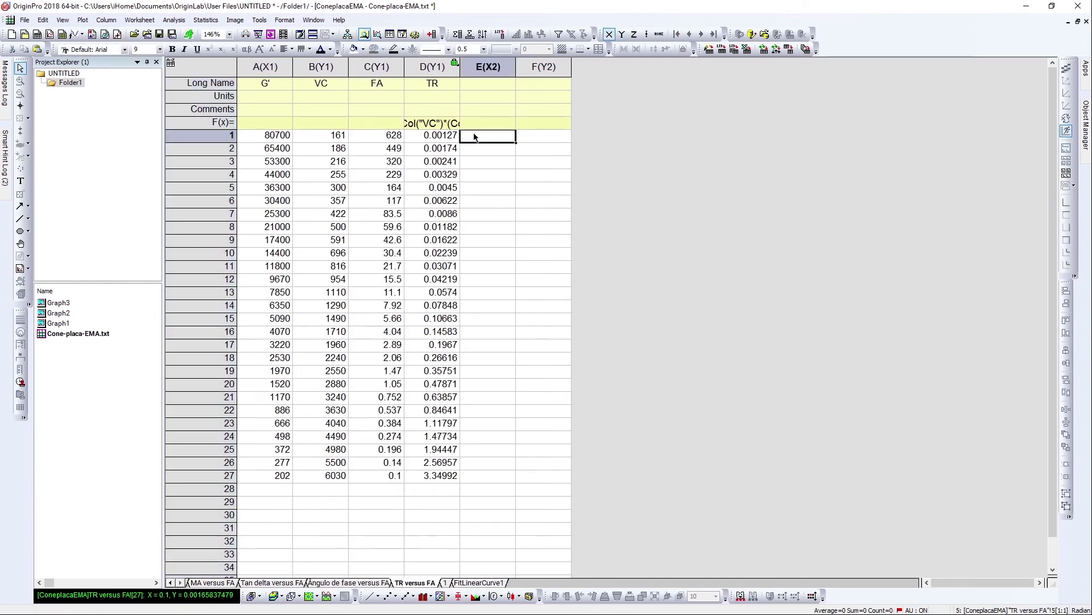
pyautogui.hotkey('ctrl', 'v')
# Copy the TR column values into column F.
pyautogui.click(442, 68)
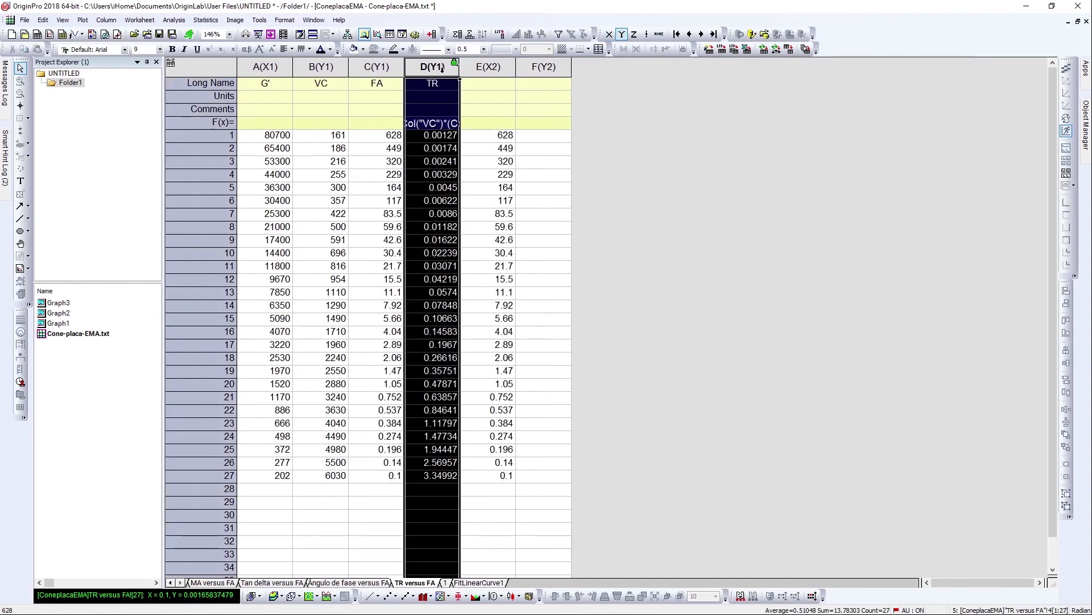
pyautogui.click(539, 135)
pyautogui.hotkey('ctrl', 'v')
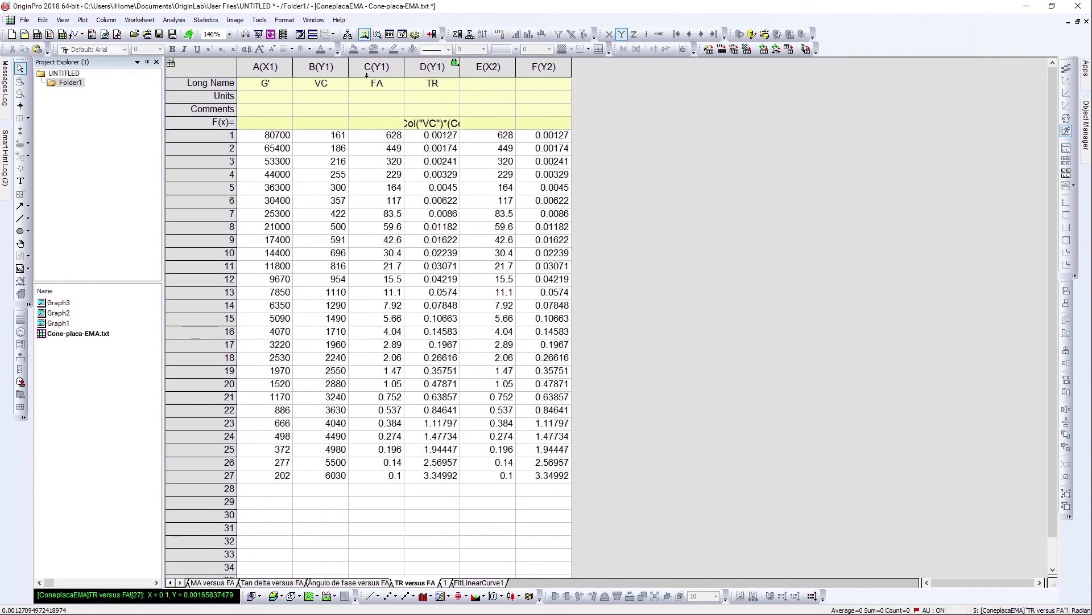
# Copy the FA long name into column E's long name cell.
pyautogui.click(378, 85)
pyautogui.click(477, 88)
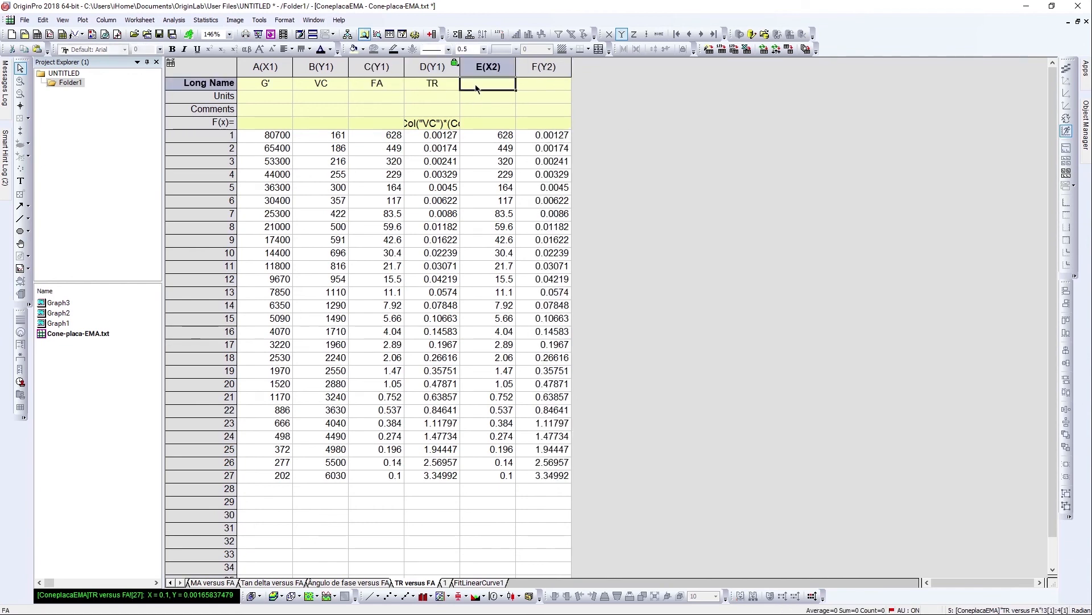
pyautogui.write('FA\tTR')
# Select columns E and F and plot TR versus FA as a scatter graph, then select the data plot.
pyautogui.moveTo(487, 67); pyautogui.dragTo(546, 67)
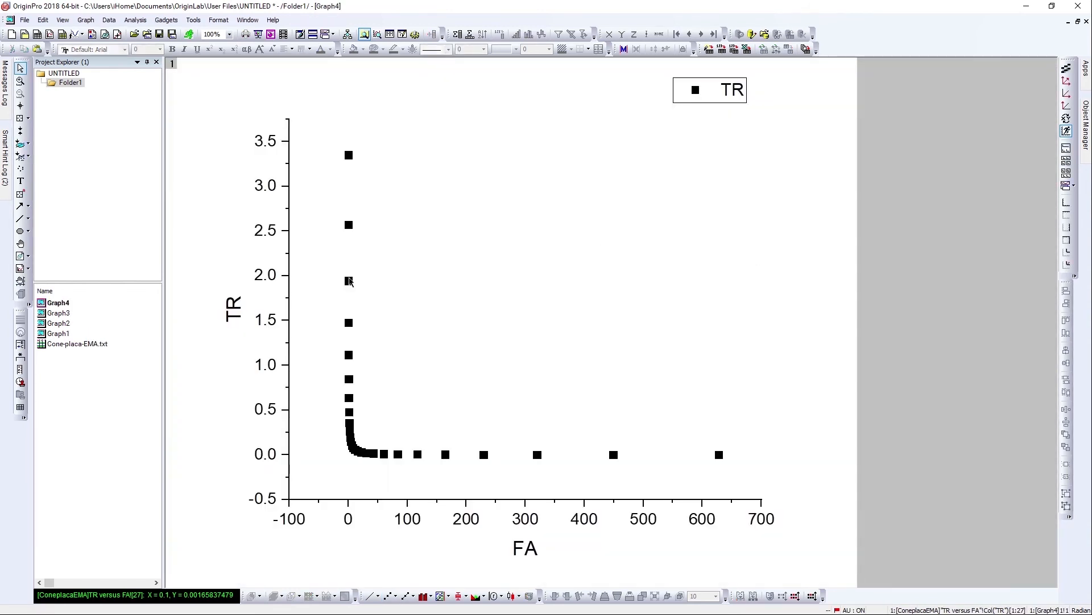
pyautogui.moveTo(350, 282)
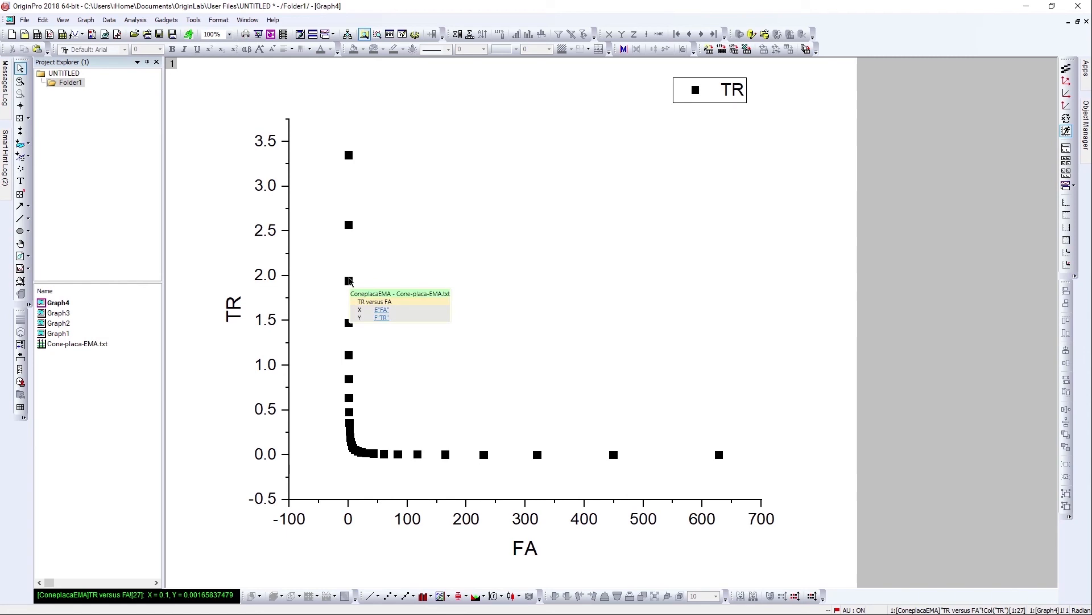
pyautogui.click(350, 281)
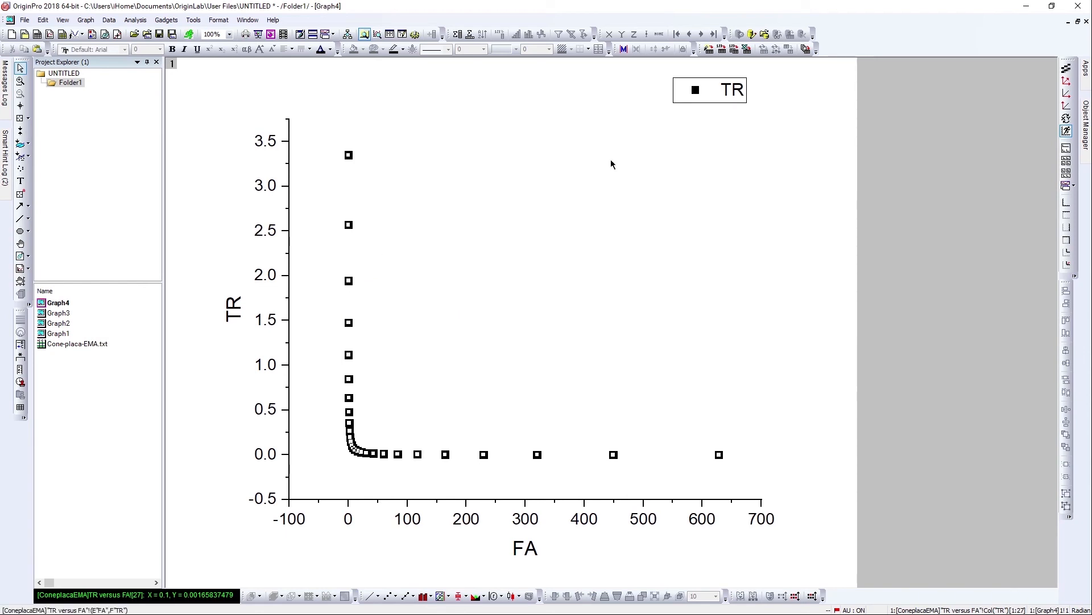
# Set both the horizontal and vertical axis scales of the TR versus FA graph to Log10.
pyautogui.click(540, 524)
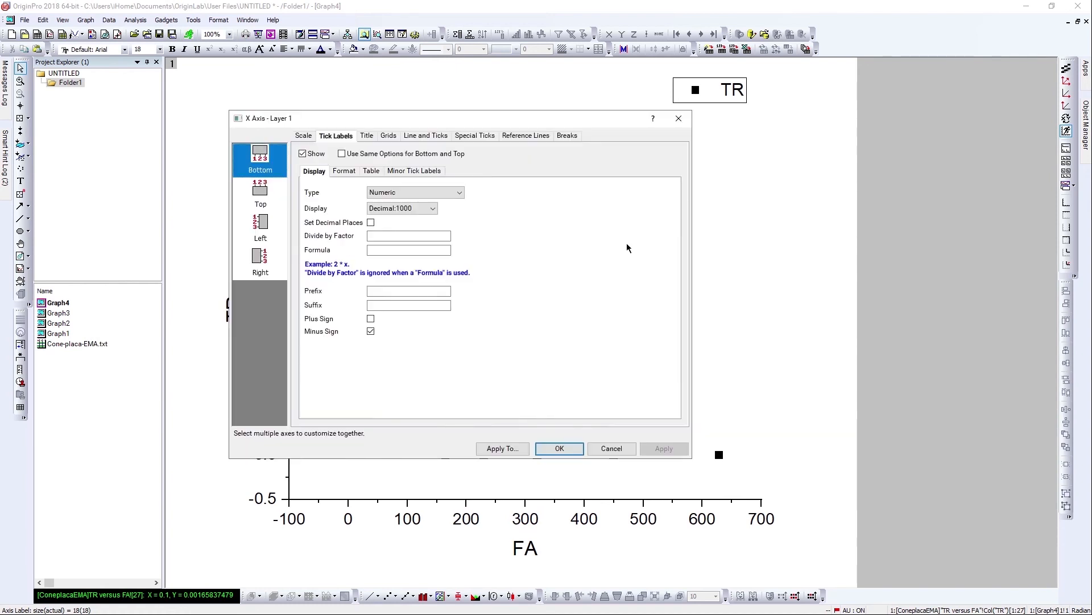
pyautogui.click(305, 137)
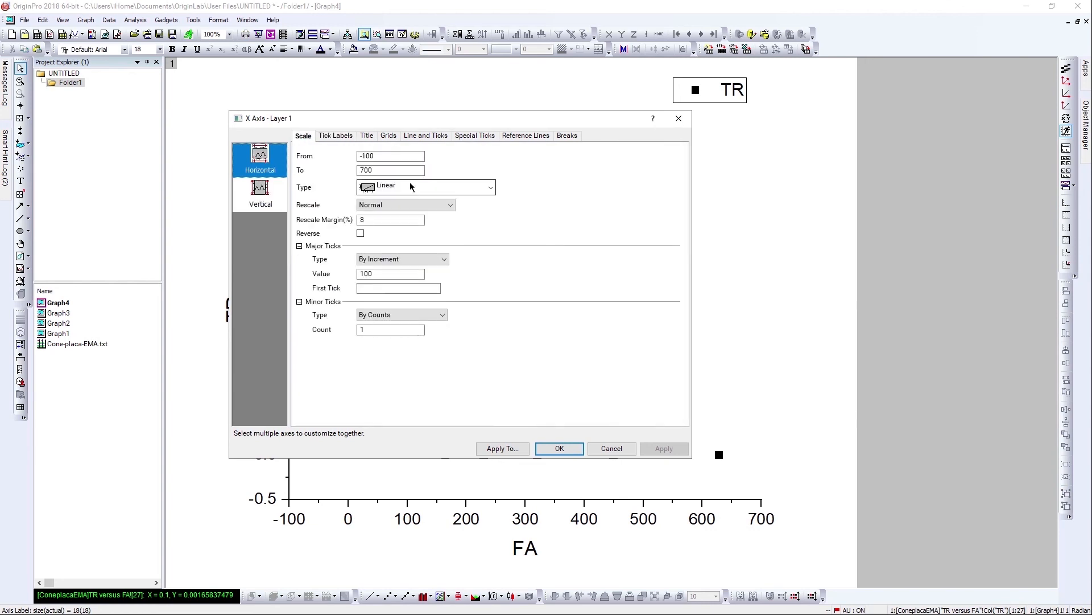
pyautogui.click(411, 186)
pyautogui.click(430, 212)
pyautogui.click(284, 194)
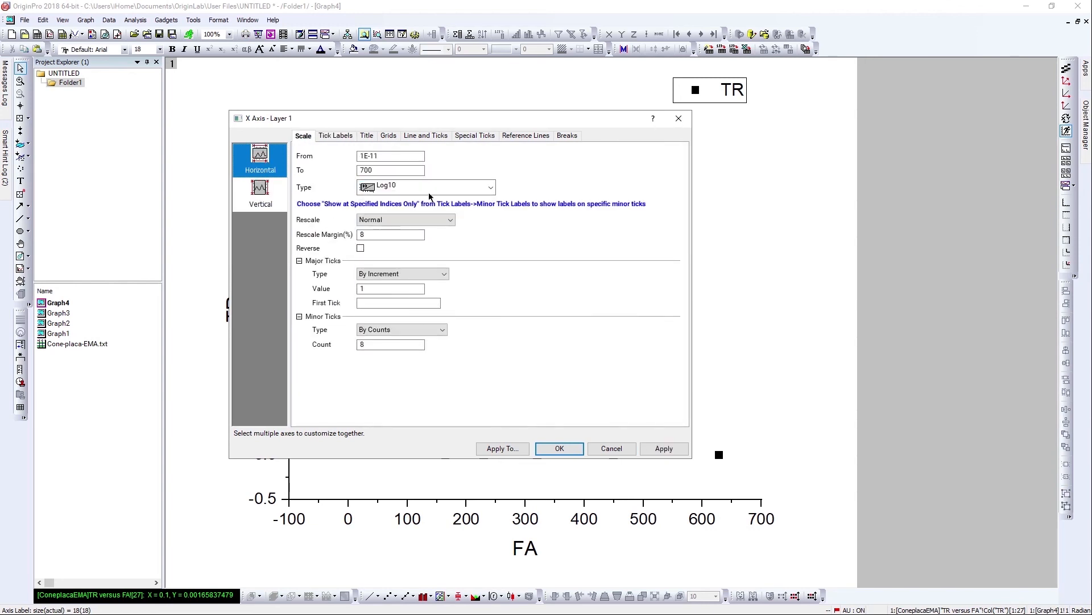
pyautogui.click(476, 189)
pyautogui.click(487, 213)
pyautogui.click(664, 448)
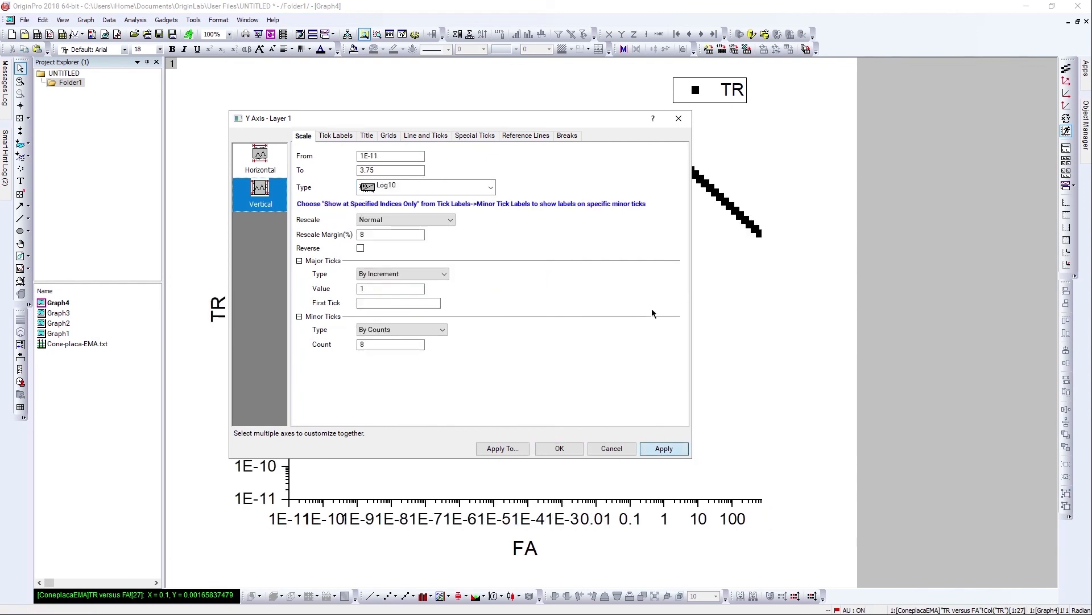
pyautogui.press('Escape')
# Read the values of the first data point with the Data Reader tool.
pyautogui.click(1066, 81)
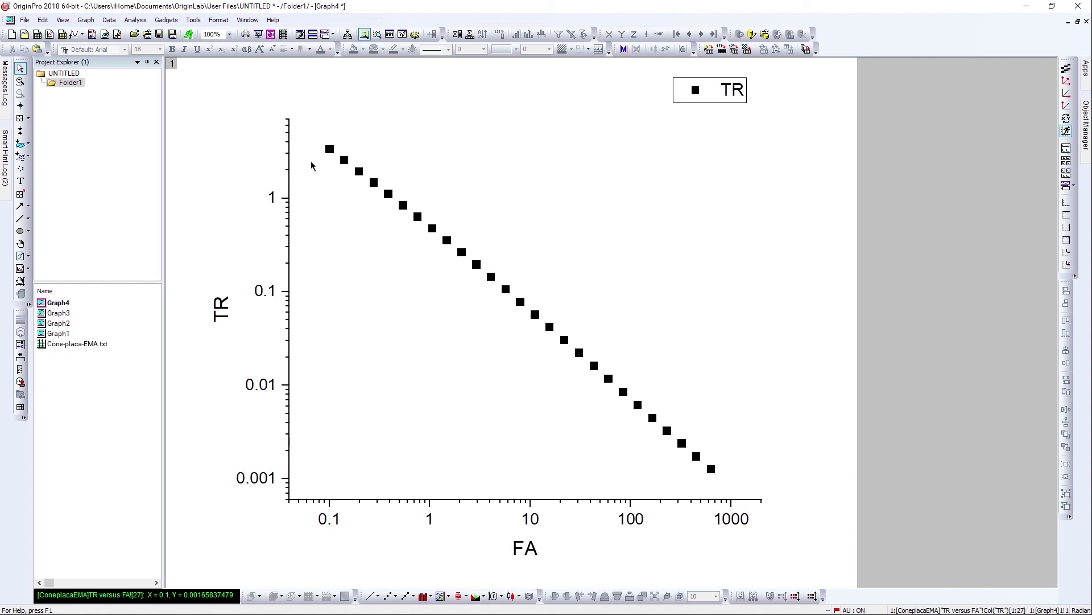
pyautogui.click(330, 149)
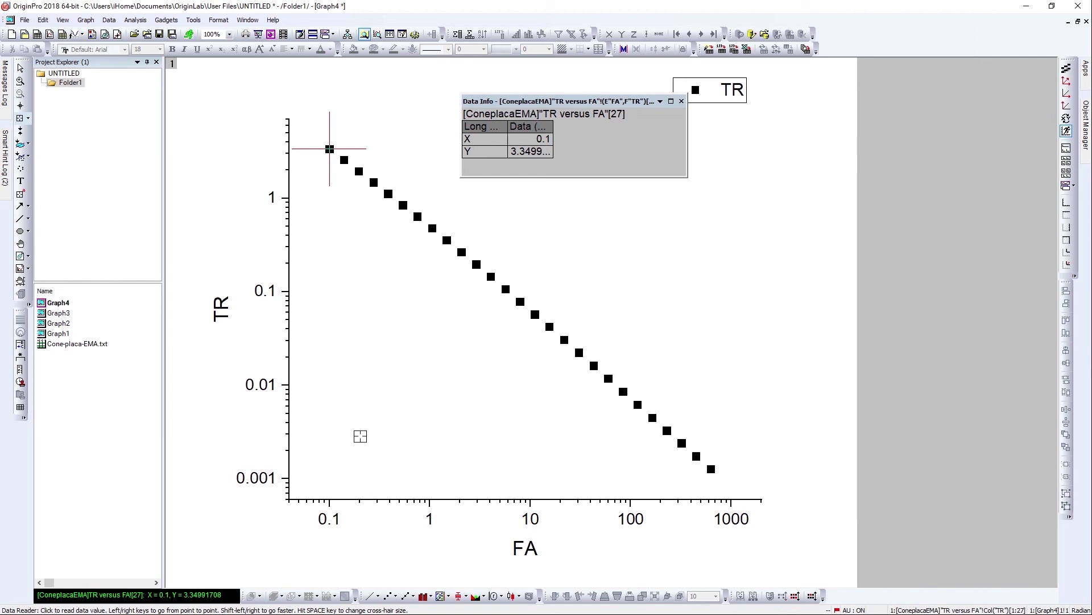
pyautogui.press('Escape')
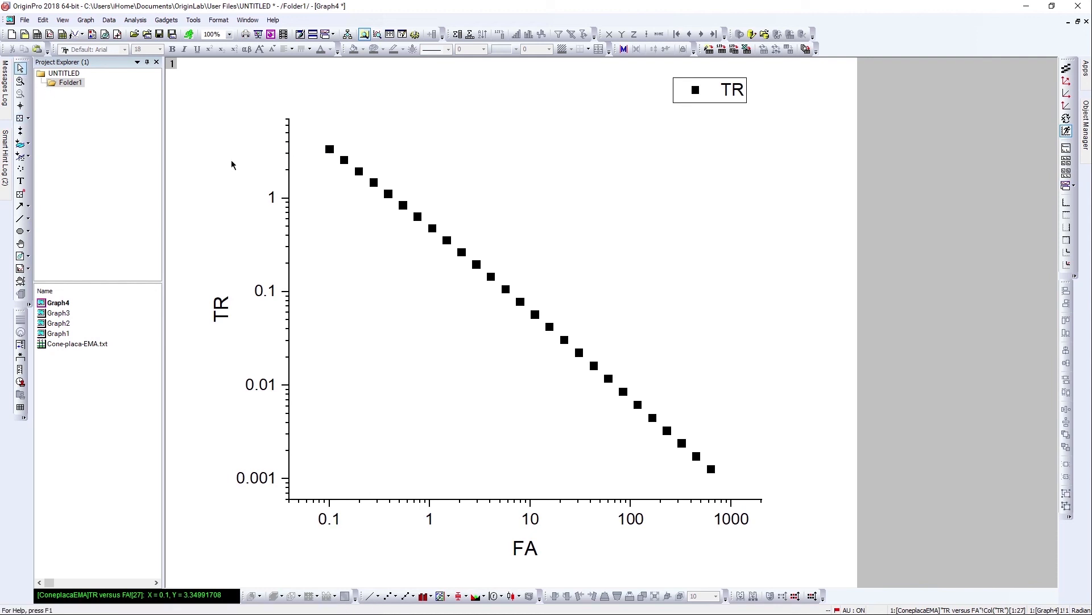
# Switch to the Word document and review the numbered list of rheological percolation criteria.
pyautogui.press('super+Tab')
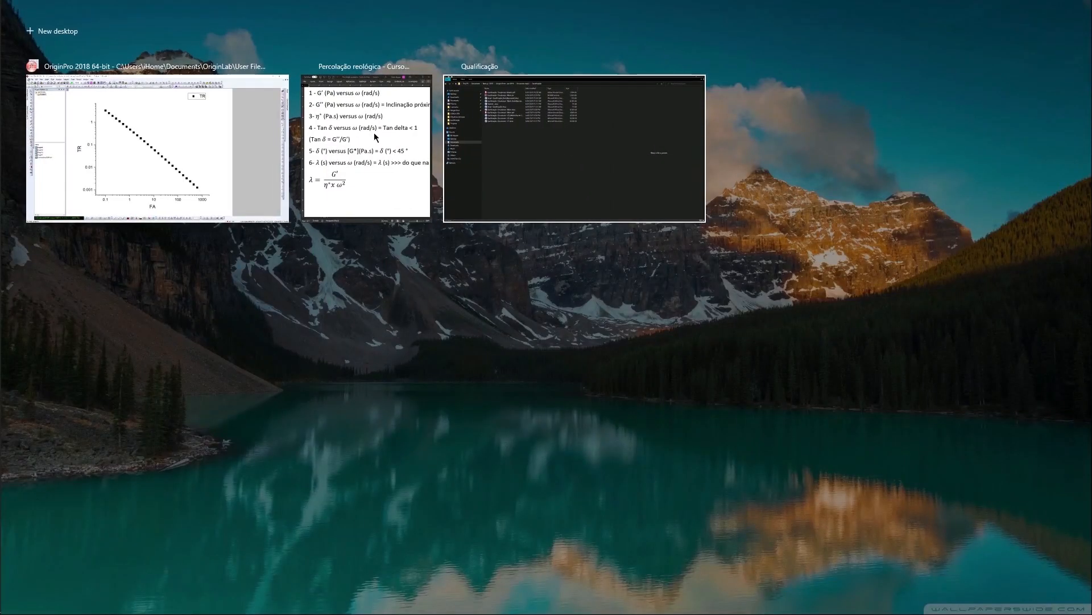
pyautogui.click(377, 136)
pyautogui.click(1053, 9)
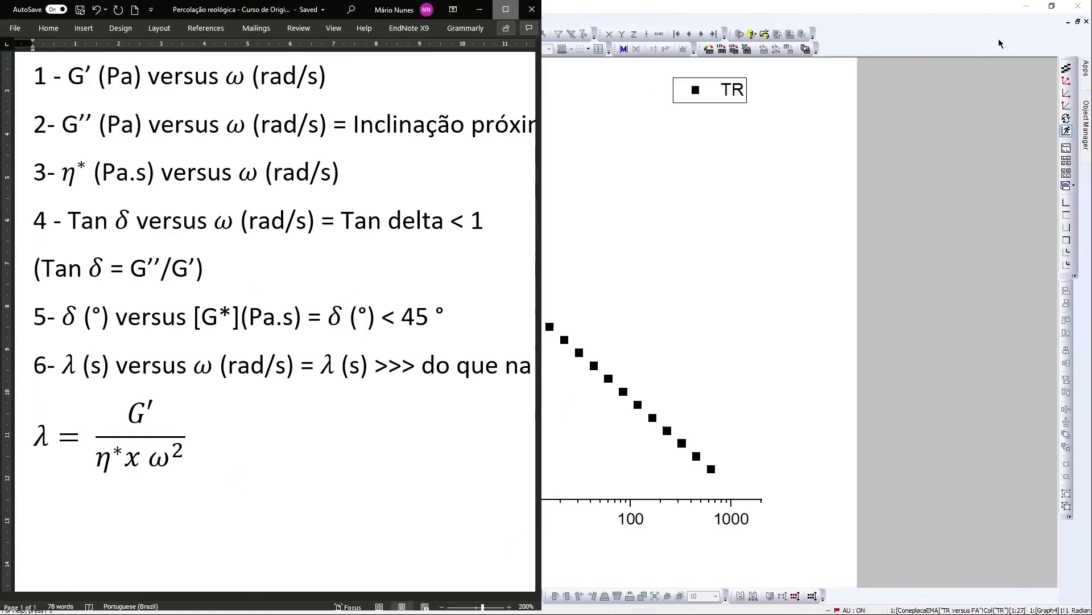
pyautogui.scroll(1, 828, 257)
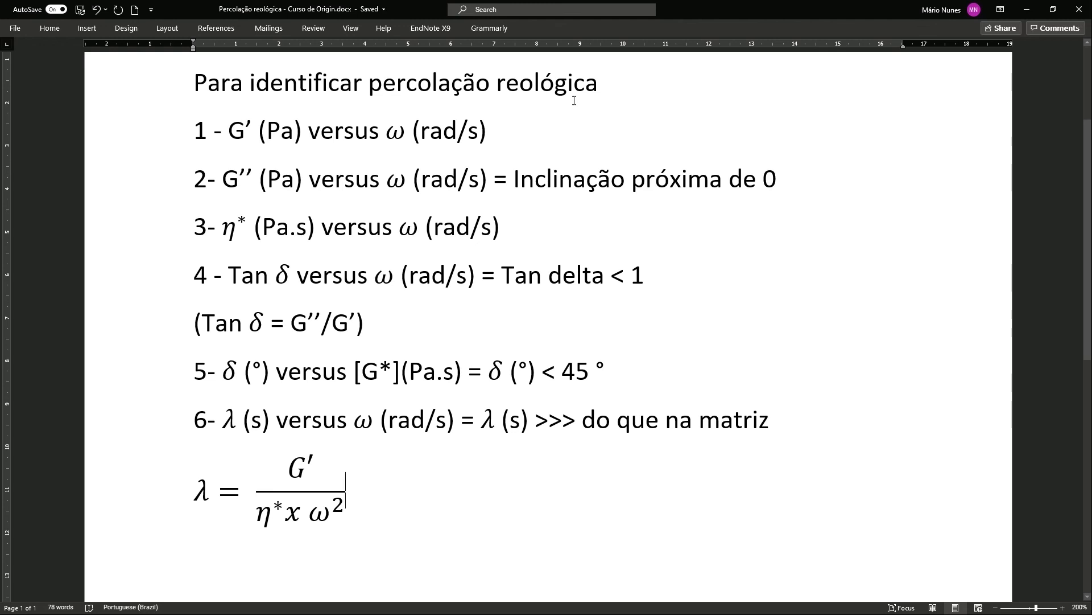
pyautogui.moveTo(193, 133); pyautogui.dragTo(833, 429)
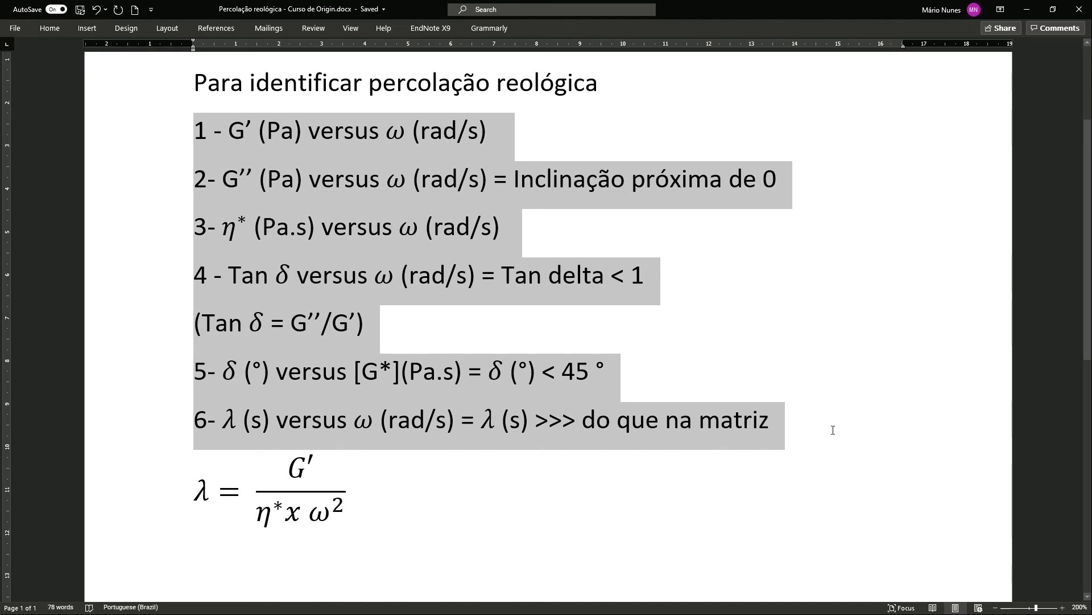
pyautogui.click(829, 339)
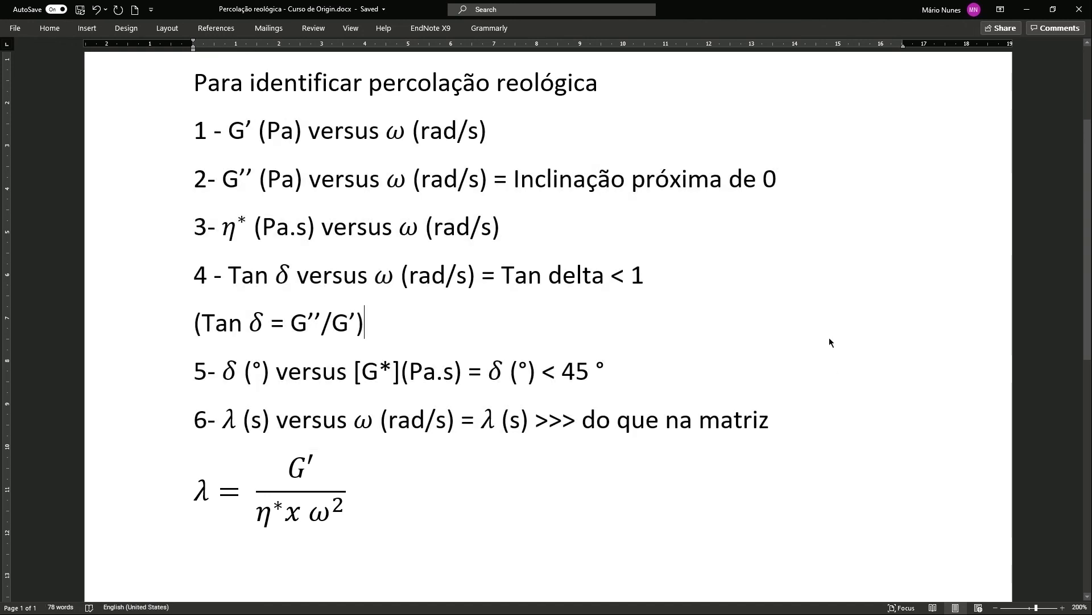